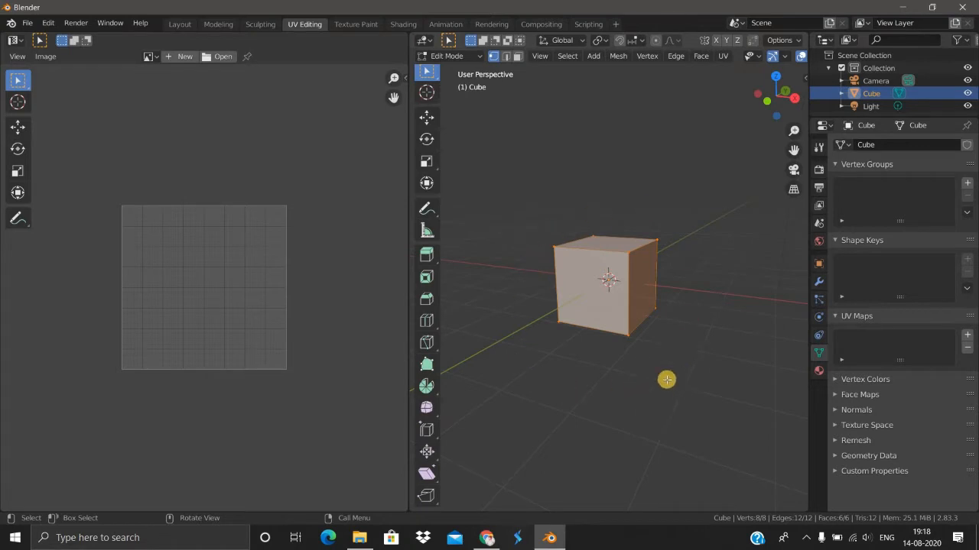
Start the Shortcut VUr key display, setting its dock to Right, and close the sidebar.
middle_drag(680, 374, 610, 395)
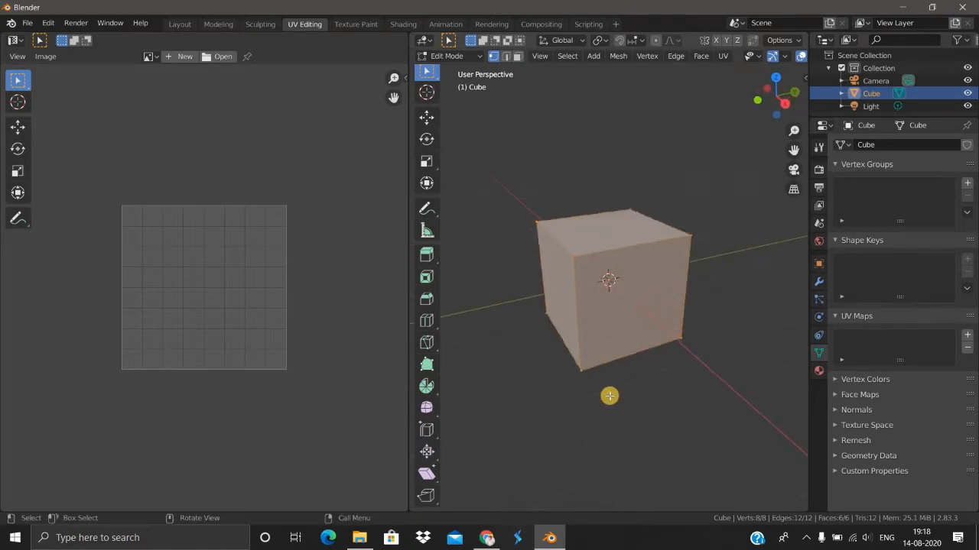
middle_drag(527, 352, 520, 299)
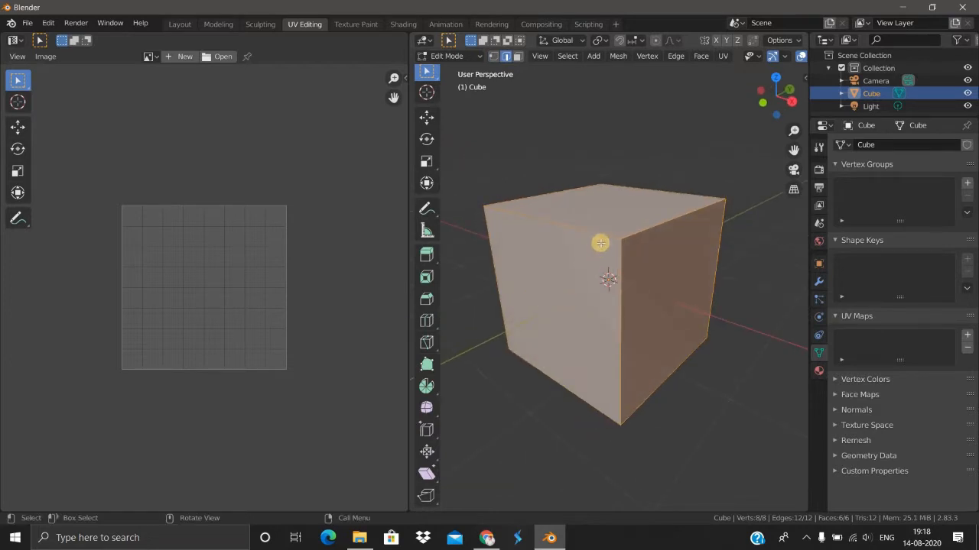
key(n)
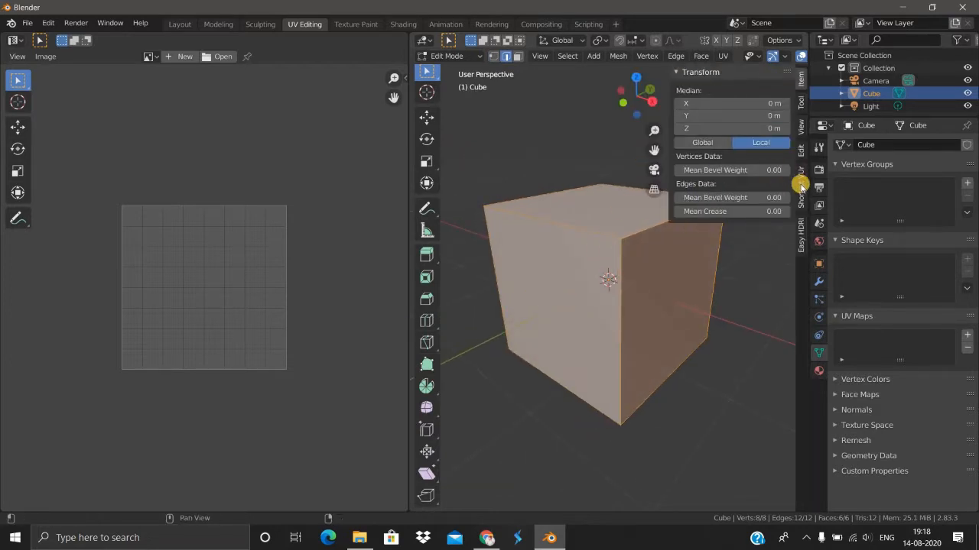
ctrl+scroll(682, 105, down, 4)
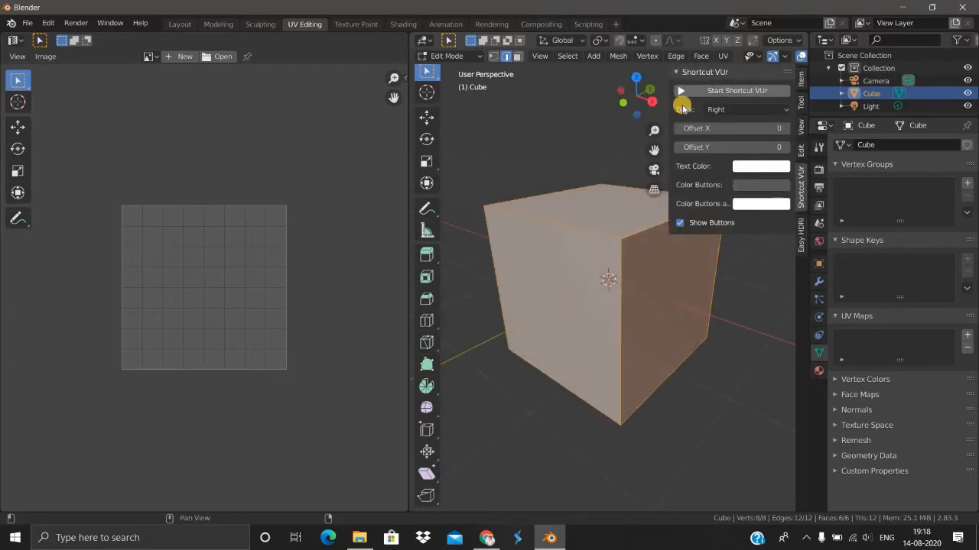
click(745, 111)
click(714, 124)
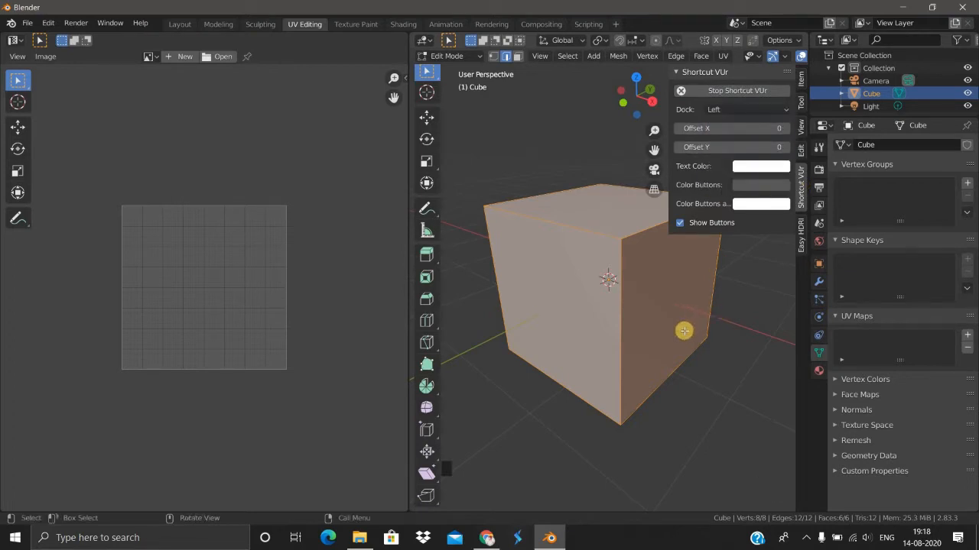
click(727, 111)
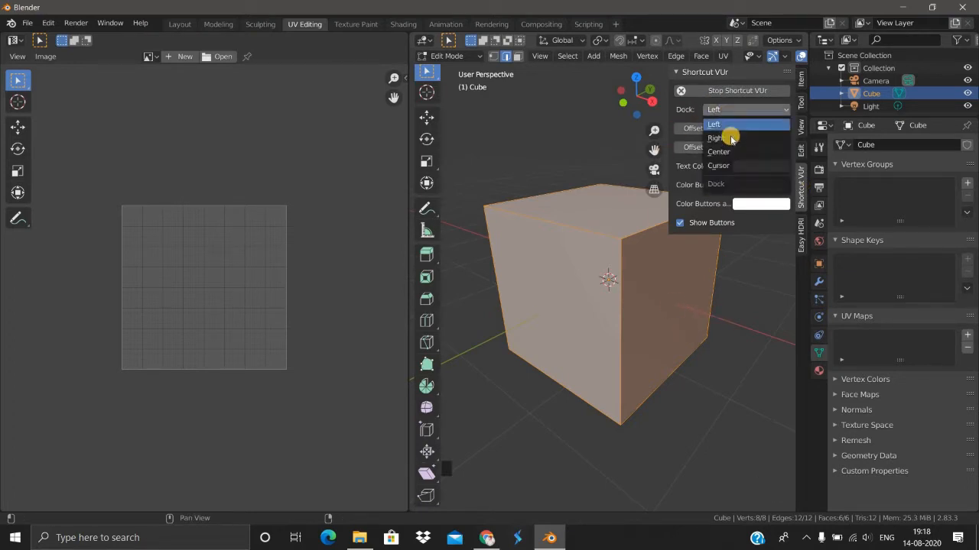
click(714, 219)
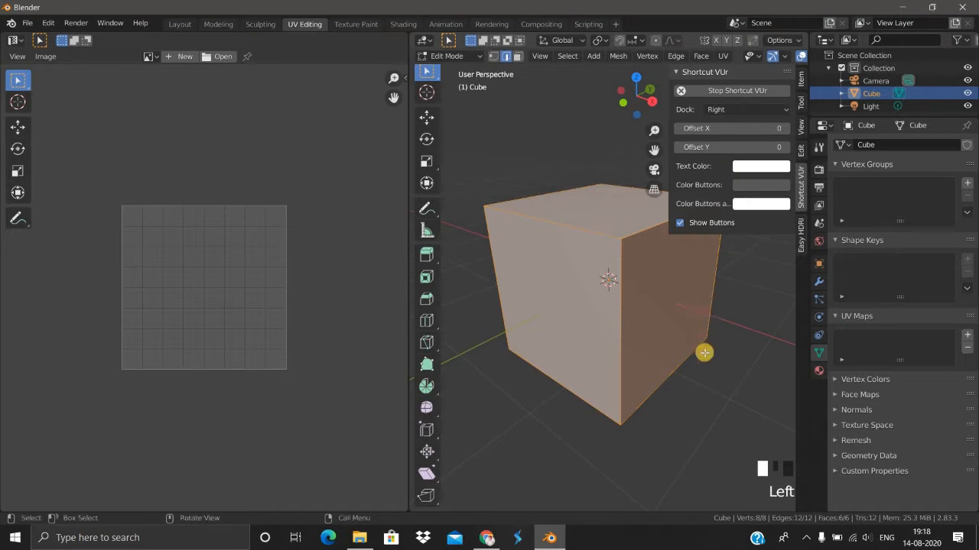
key(n)
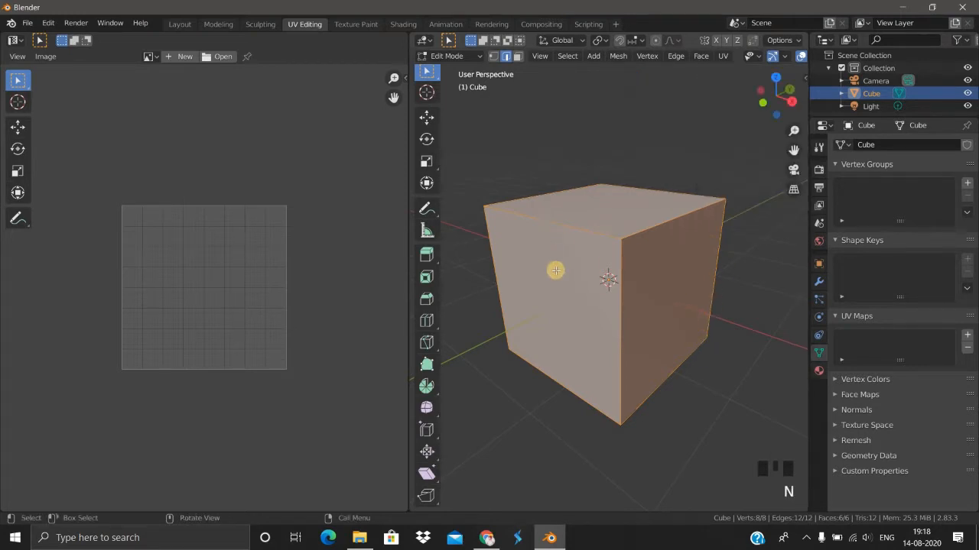
Unwrap the whole cube with the Unwrap method without marking any seams.
mouse_move(557, 274)
middle_down()
mouse_move(524, 306)
mouse_move(542, 281)
middle_up()
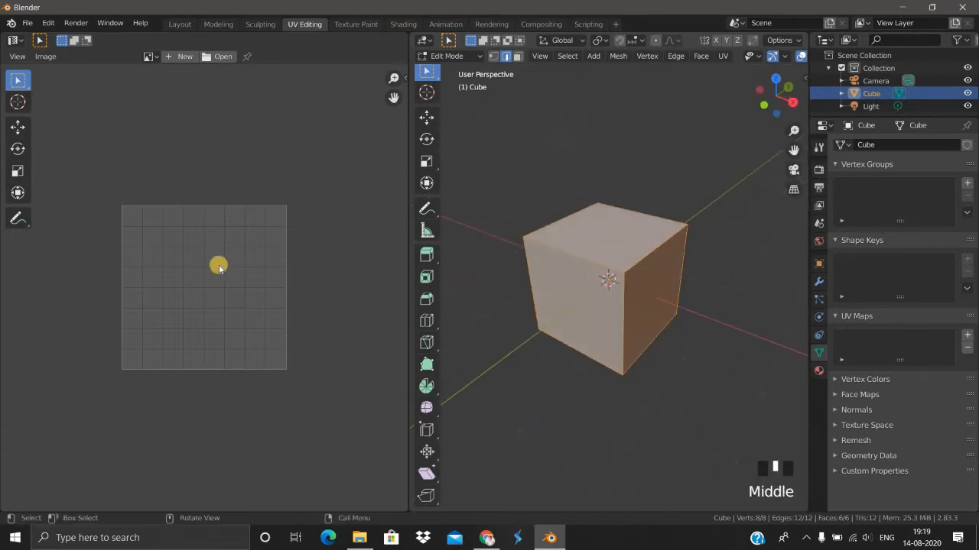
key(u)
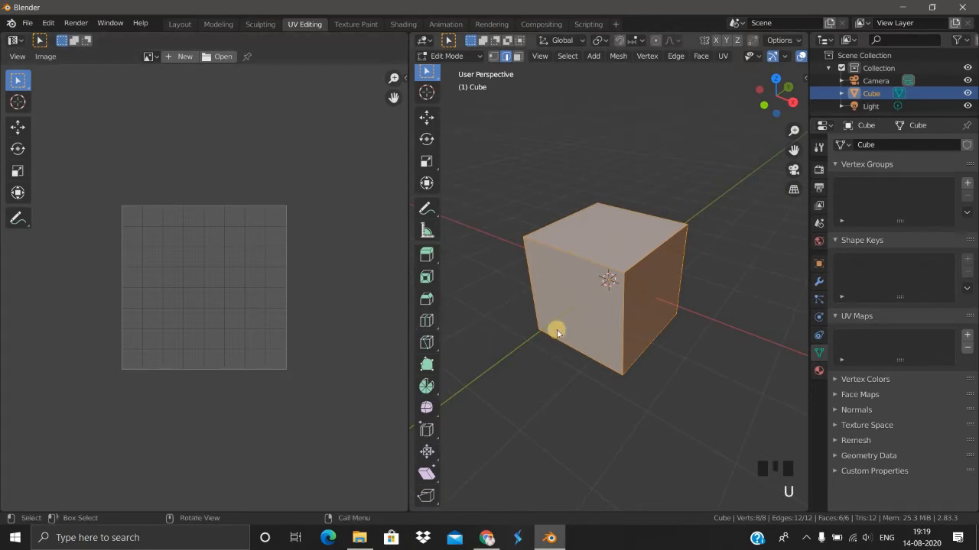
key(u)
click(557, 328)
scroll(330, 364, up, 2)
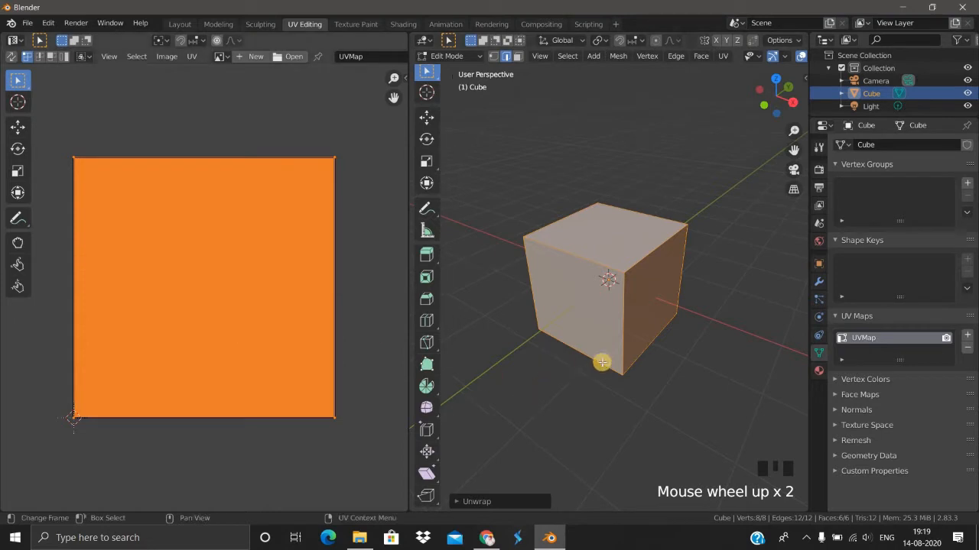
middle_drag(589, 389, 283, 228)
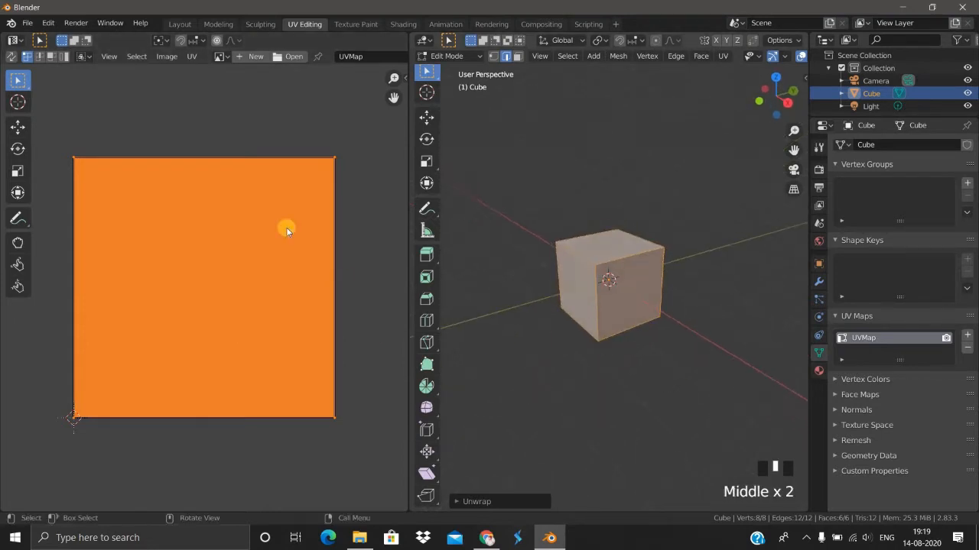
middle_drag(607, 406, 594, 416)
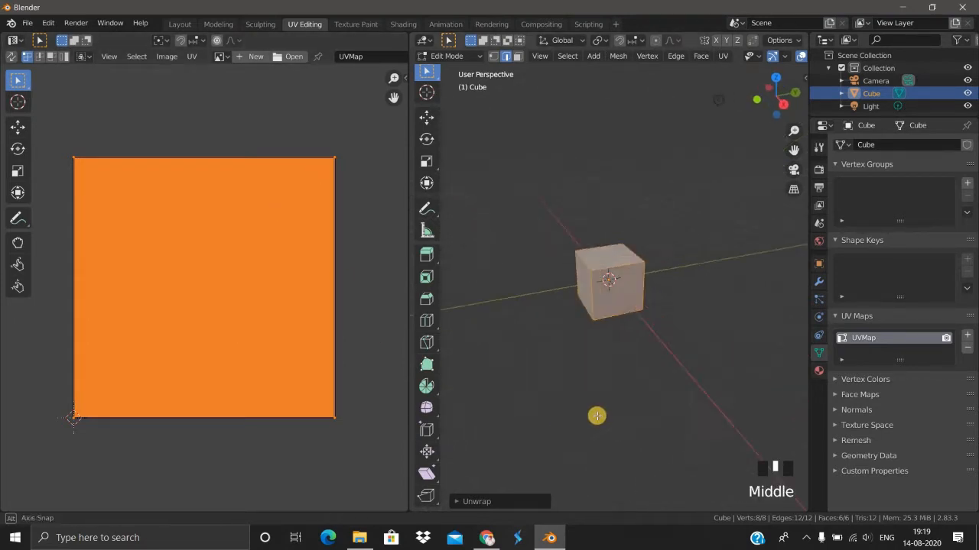
Mark two adjoining edges of the cube's top face as seams and clear the selection.
scroll(517, 385, up, 3)
click(486, 365)
scroll(516, 372, up, 2)
middle_drag(516, 371, 522, 298)
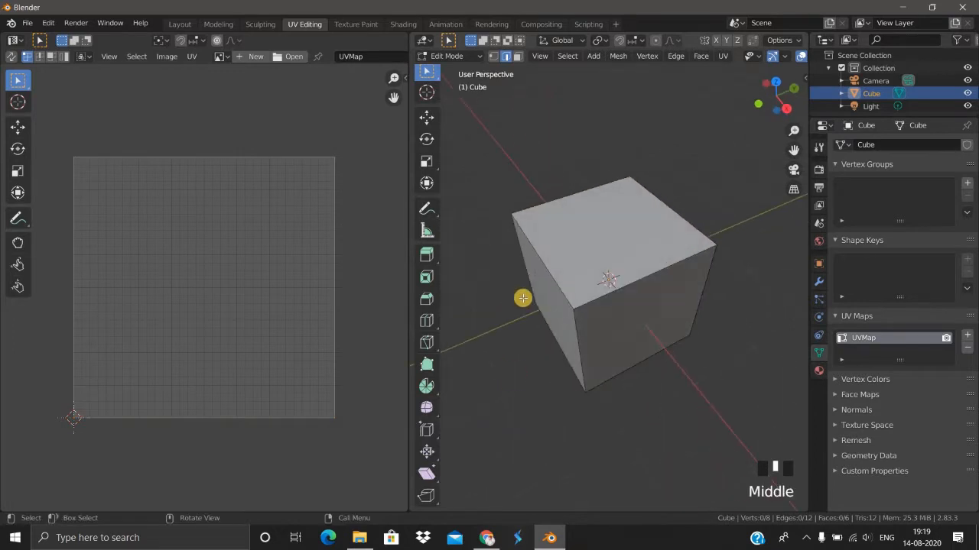
shift+click(600, 302)
shift+click(670, 315)
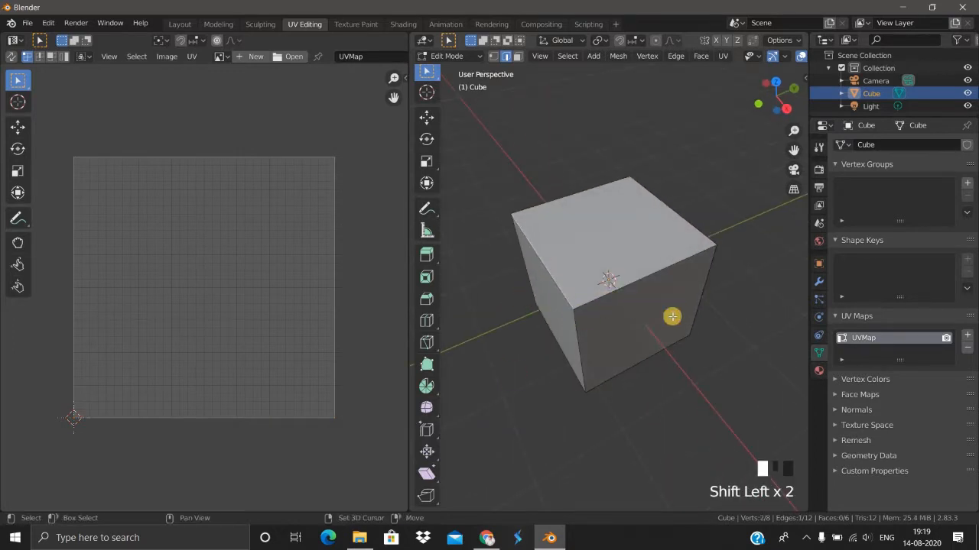
right_click(574, 262)
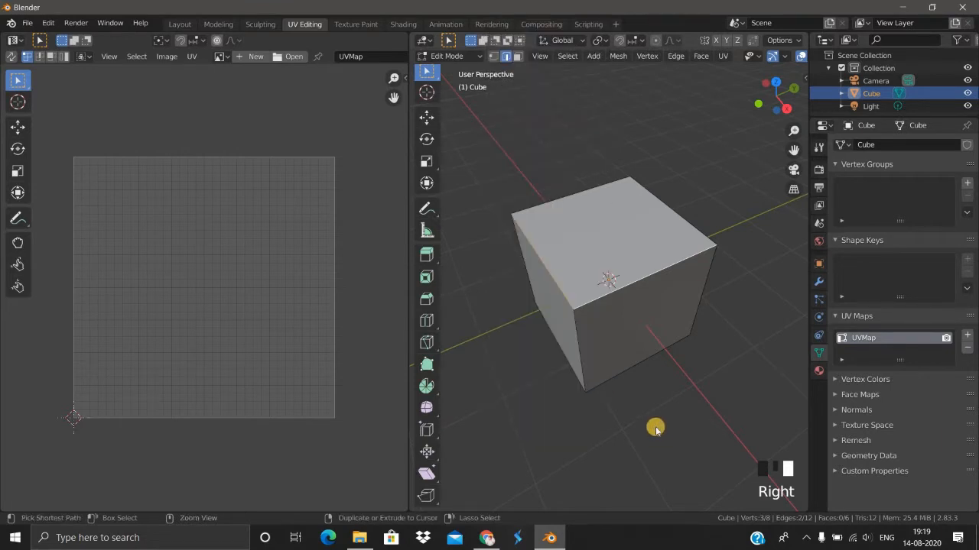
key(ctrl+e)
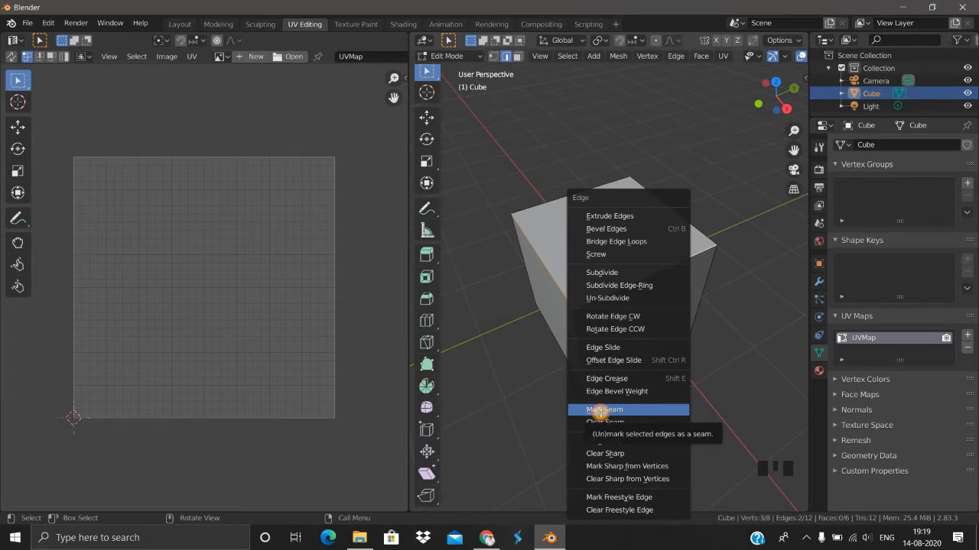
click(601, 410)
scroll(678, 404, up, 2)
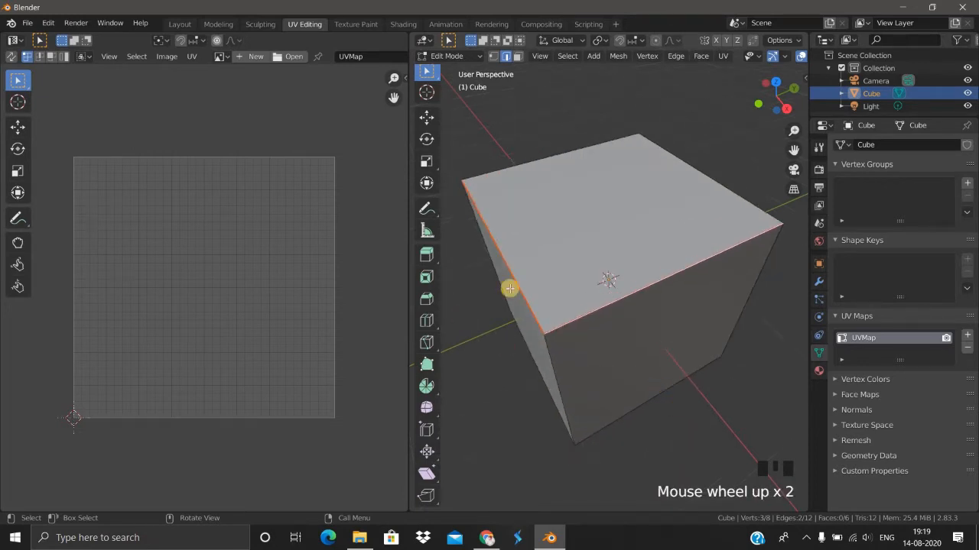
click(524, 396)
scroll(528, 344, down, 2)
click(549, 307)
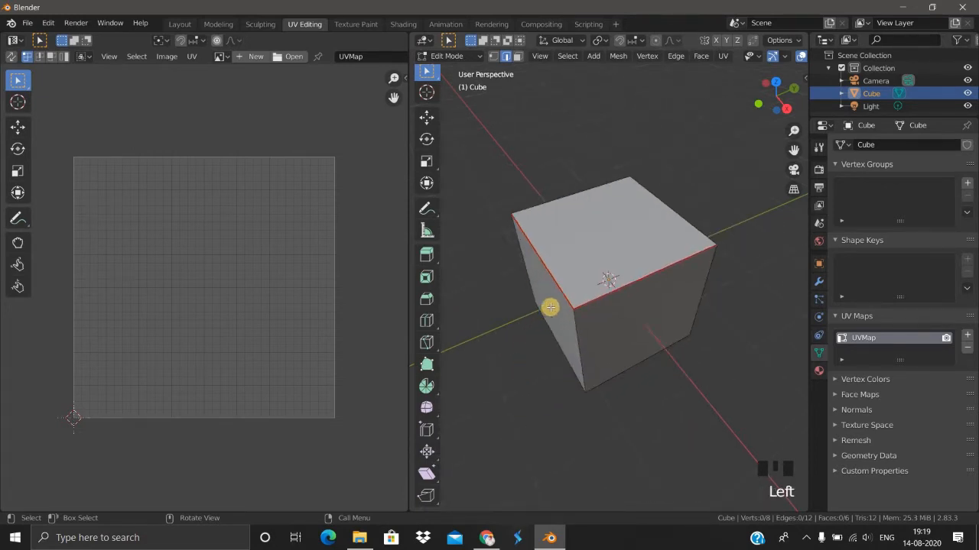
Select the entire cube and unwrap it along the two seams on its top face.
key(a)
key(u)
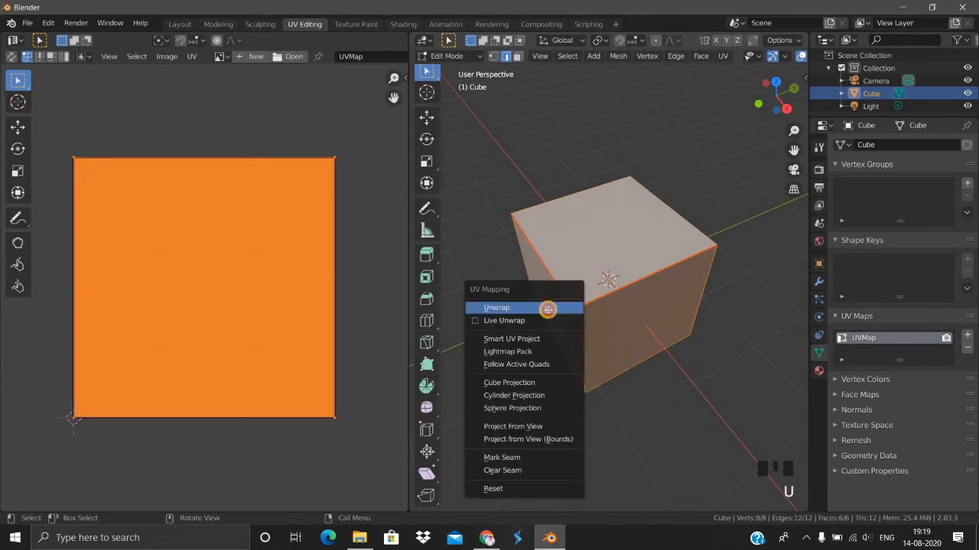
click(548, 308)
Examine the cube's unwrapped UV layout, especially the point where the inner edges meet.
scroll(211, 306, up, 2)
scroll(177, 298, down, 2)
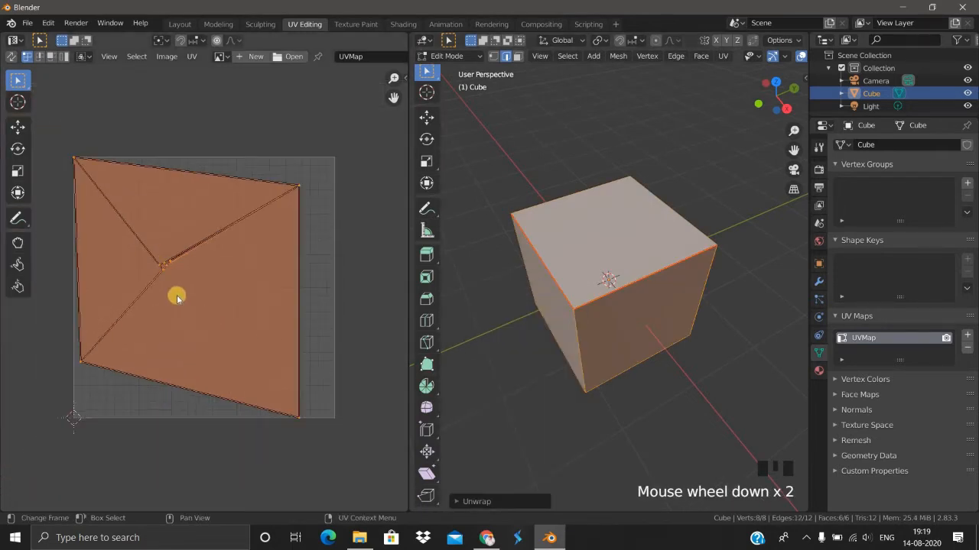
scroll(154, 305, up, 5)
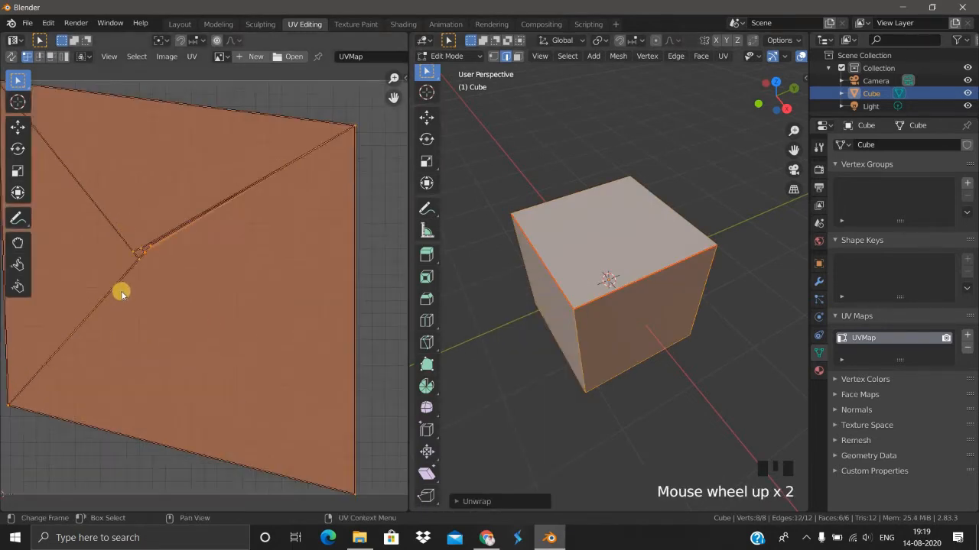
shift+middle_drag(196, 352, 222, 294)
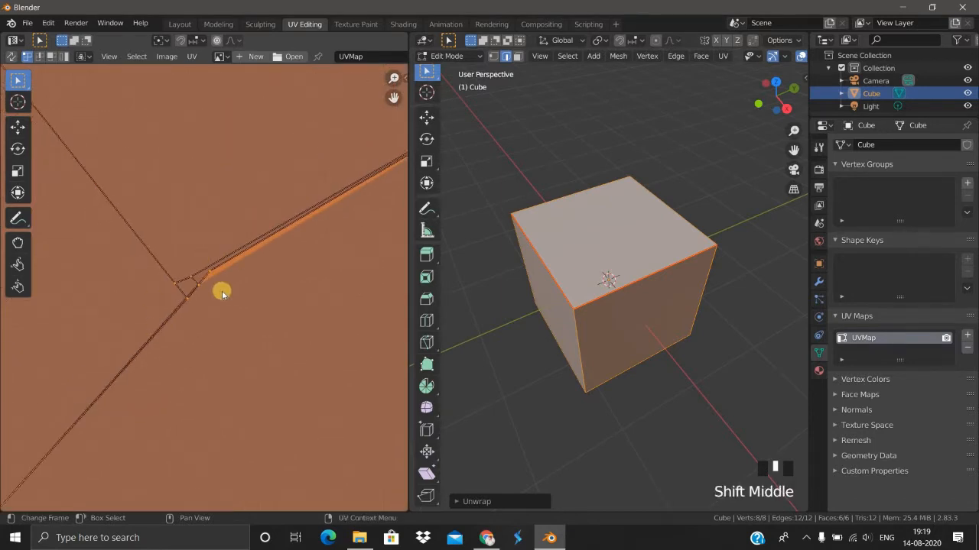
shift+scroll(214, 322, down, 3)
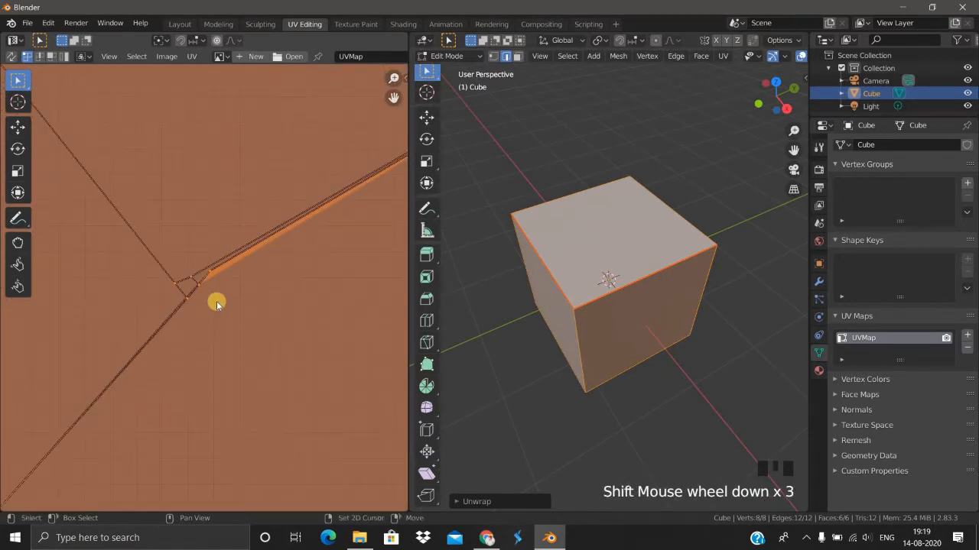
scroll(218, 321, down, 3)
scroll(282, 341, down, 4)
scroll(392, 362, up, 2)
Toggle individual edges around the cube, ending with all edges selected, and mark them as seams.
middle_click(468, 371)
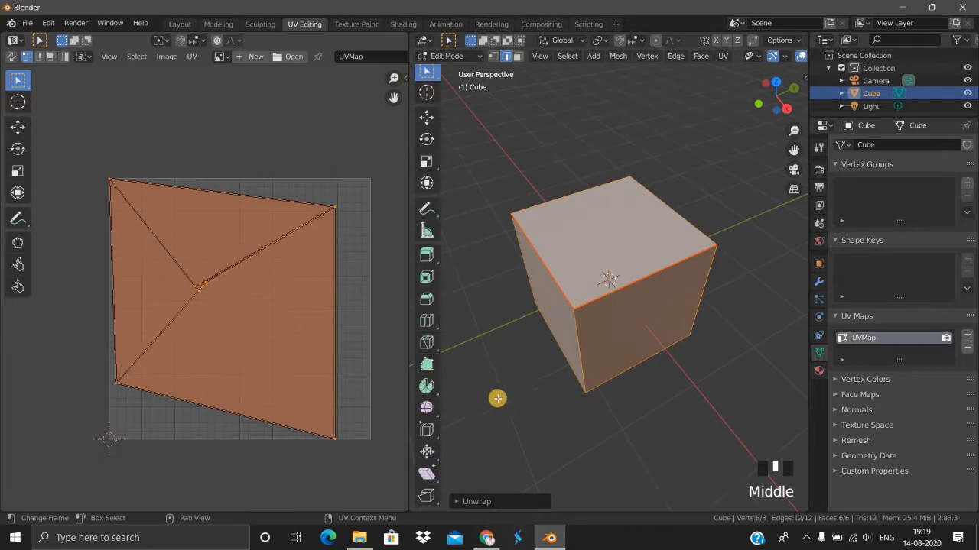
scroll(564, 378, up, 2)
middle_drag(603, 369, 647, 383)
scroll(583, 365, down, 3)
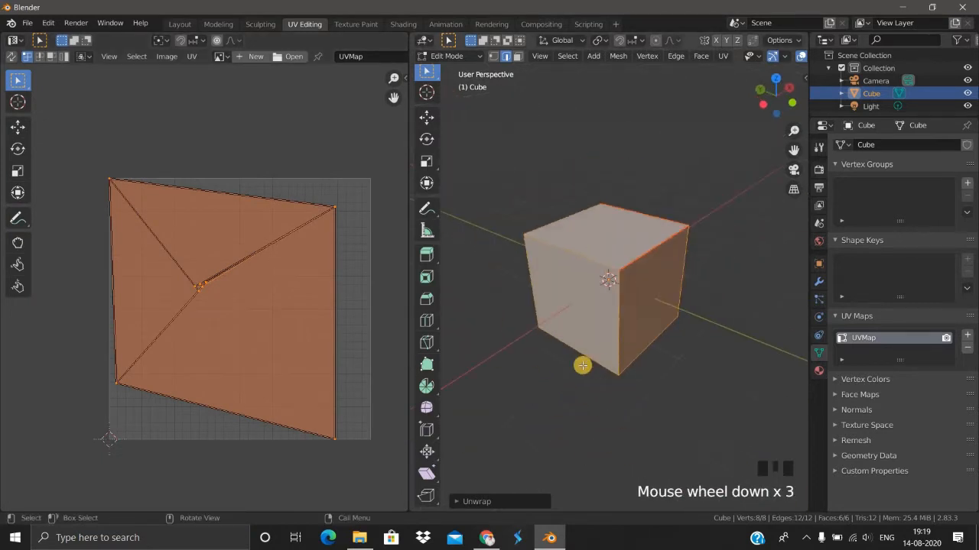
middle_drag(584, 365, 609, 316)
shift+click(616, 335)
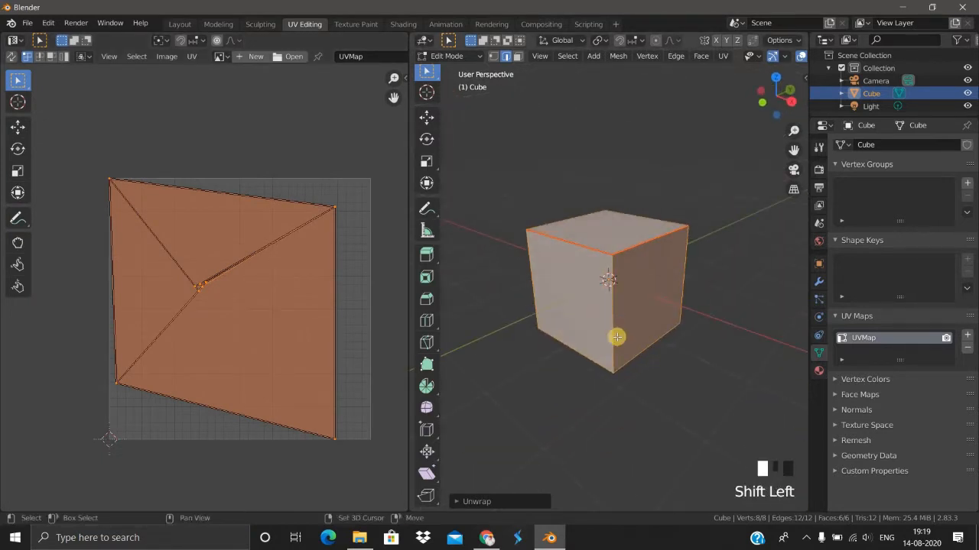
shift+click(622, 361)
shift+click(633, 356)
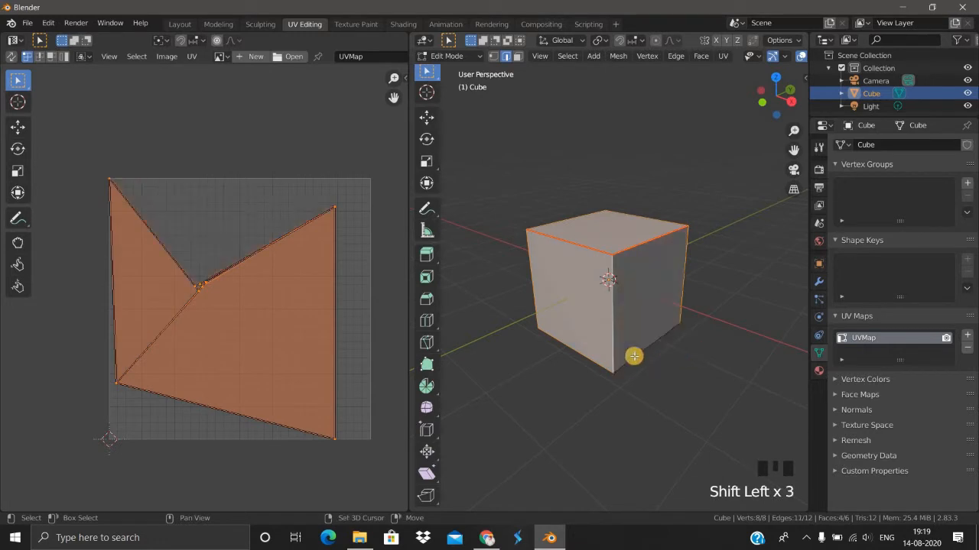
shift+click(607, 341)
shift+middle_drag(607, 341, 605, 280)
shift+click(543, 263)
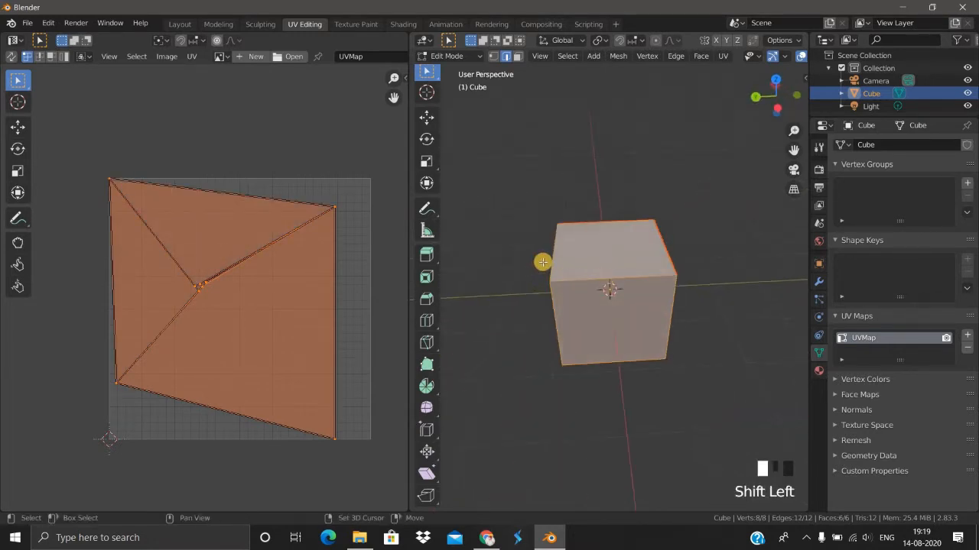
shift+click(556, 281)
shift+click(551, 270)
shift+click(577, 328)
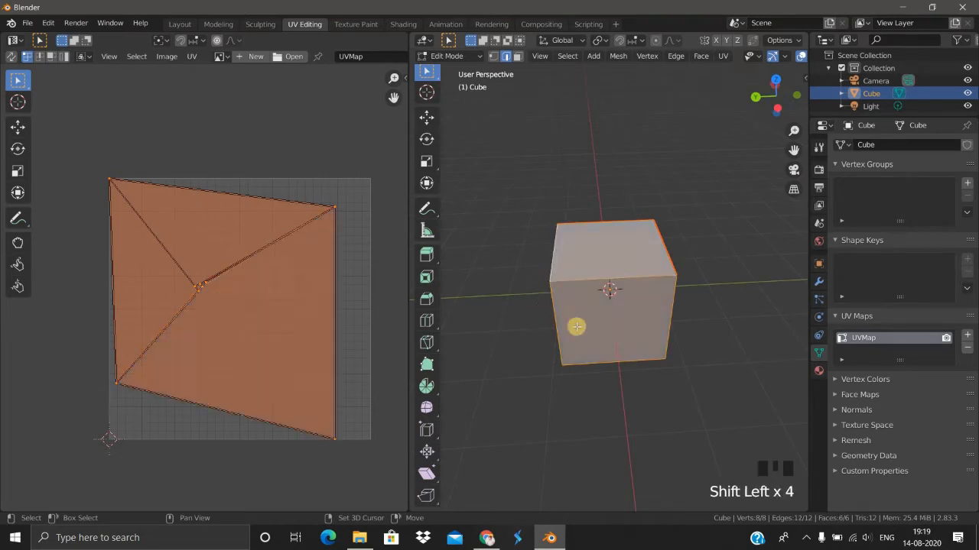
middle_drag(576, 328, 601, 321)
shift+click(590, 349)
shift+click(591, 325)
right_click(553, 336)
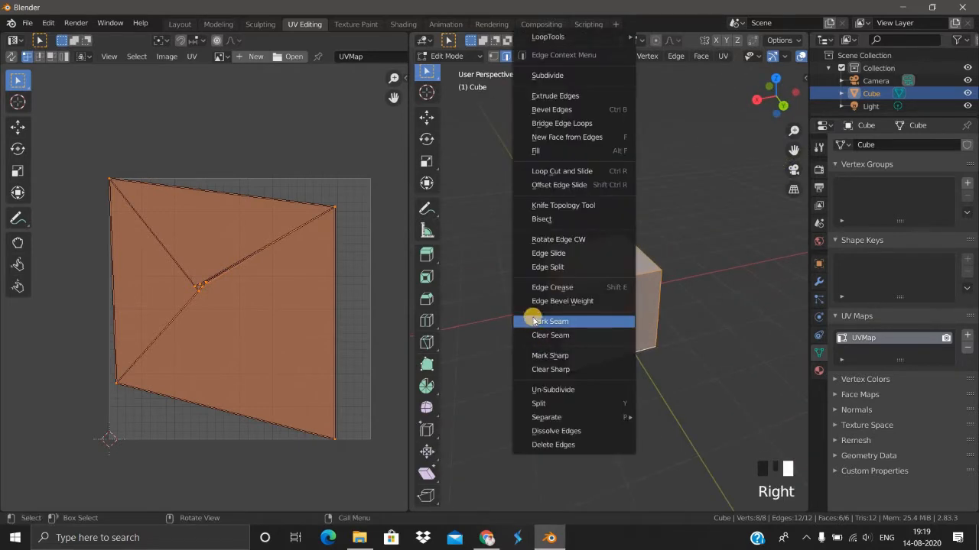
click(531, 316)
Unwrap the cube again along all its seam edges into separate square UV faces.
scroll(579, 392, down, 1)
middle_drag(578, 391, 578, 395)
key(u)
click(535, 329)
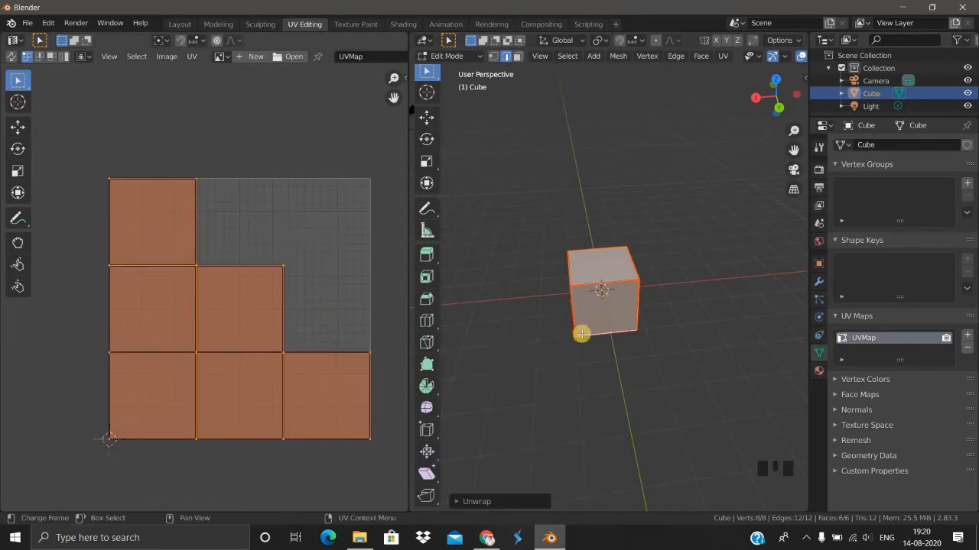
middle_drag(586, 356, 497, 345)
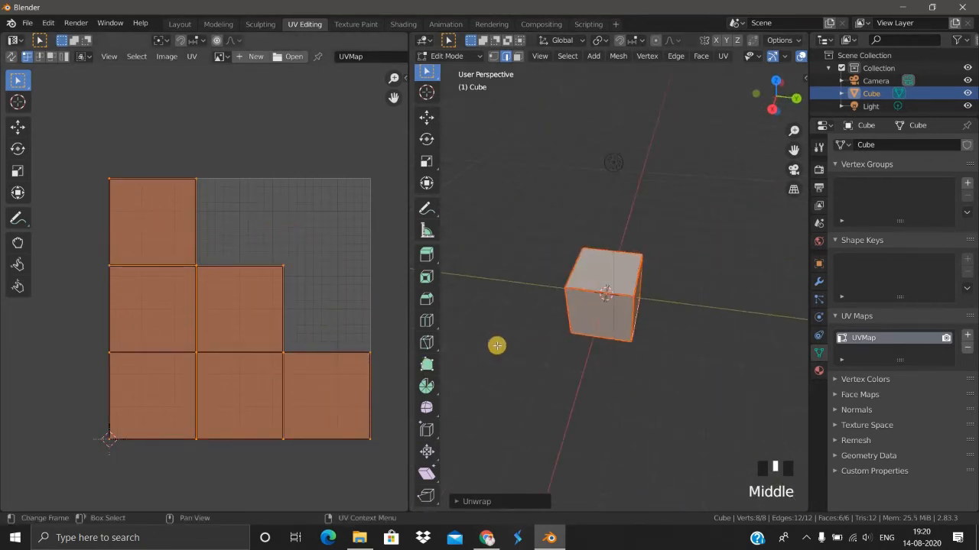
scroll(587, 350, up, 3)
middle_drag(588, 349, 492, 378)
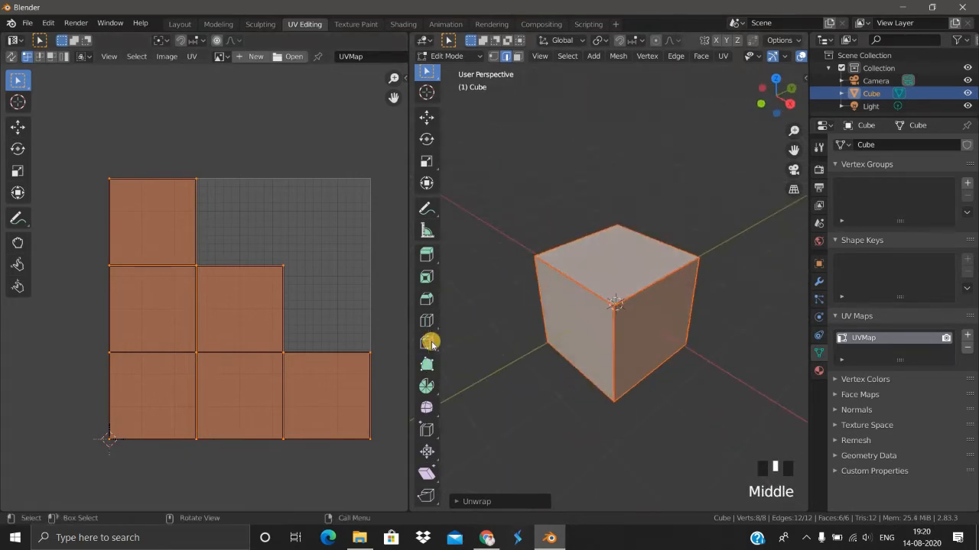
middle_drag(573, 306, 665, 355)
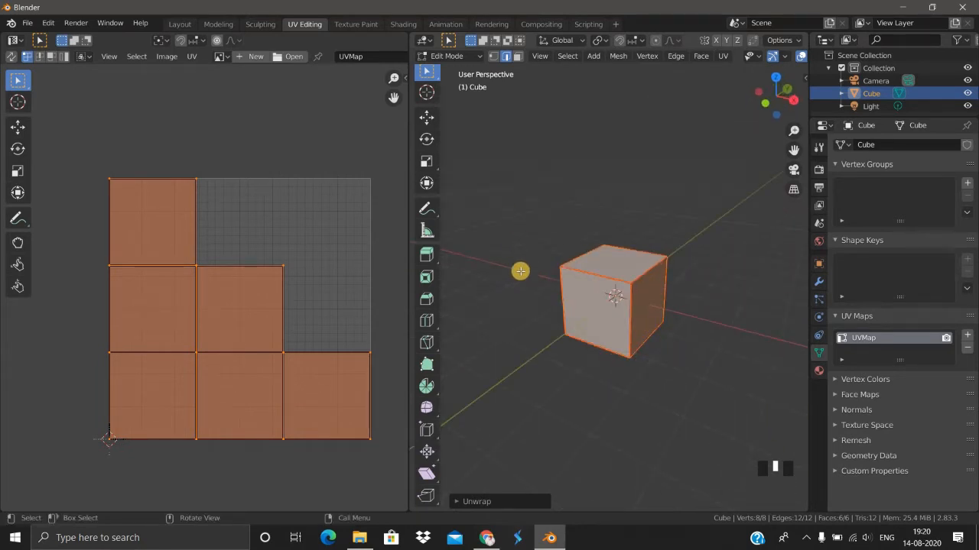
Switch to the Layout workspace and flatten the cube along the Z axis to a scale of about 0.496.
click(187, 24)
scroll(362, 288, down, 2)
middle_drag(362, 289, 514, 344)
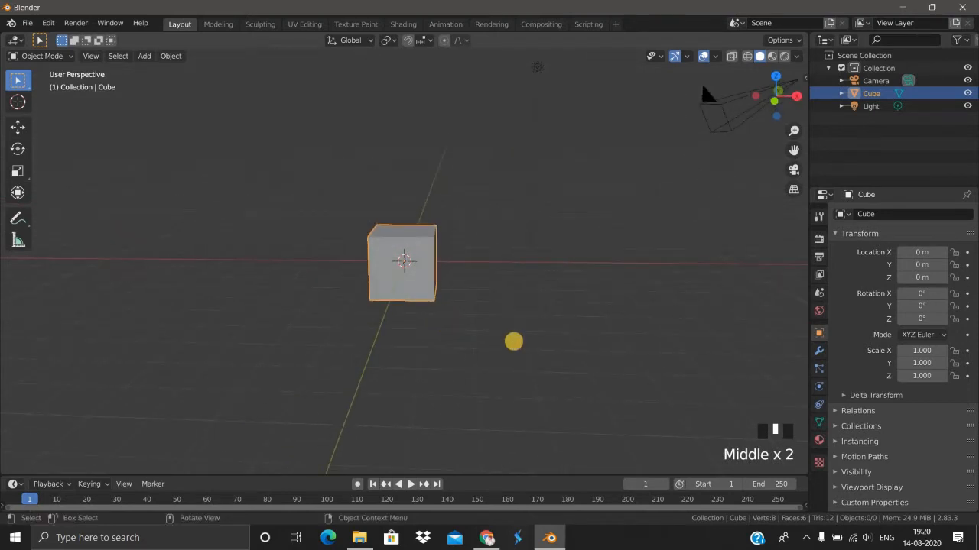
key(s)
key(z)
click(455, 305)
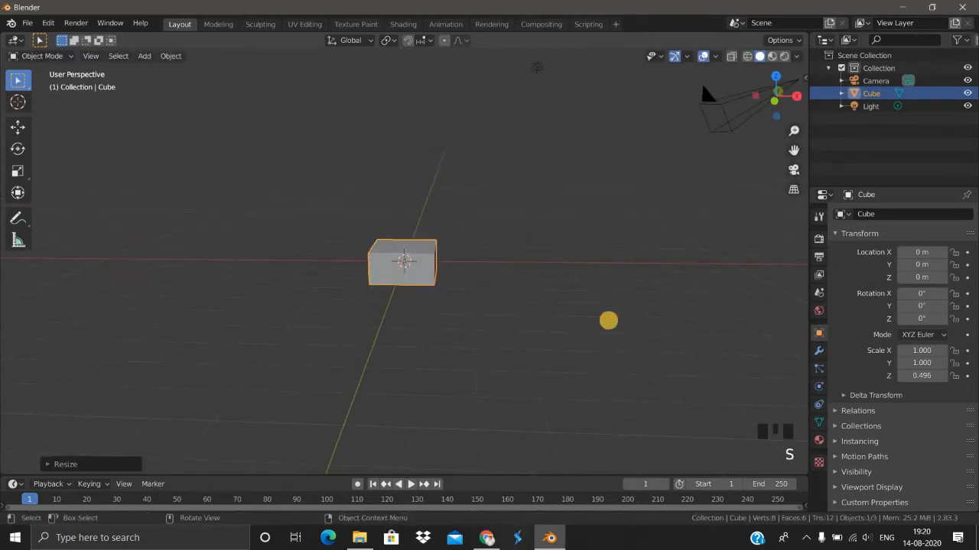
Stretch the flattened cube into a long slab, scaling it to about 9.175 along X and -2.671 along Y.
key(s)
key(x)
click(297, 352)
middle_drag(298, 351, 365, 284)
key(s)
key(y)
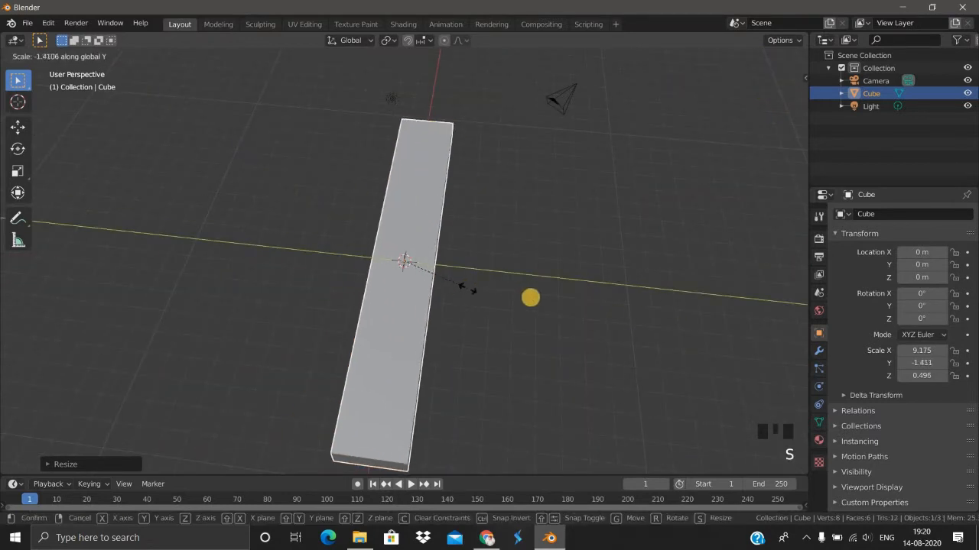
click(513, 299)
scroll(457, 285, up, 1)
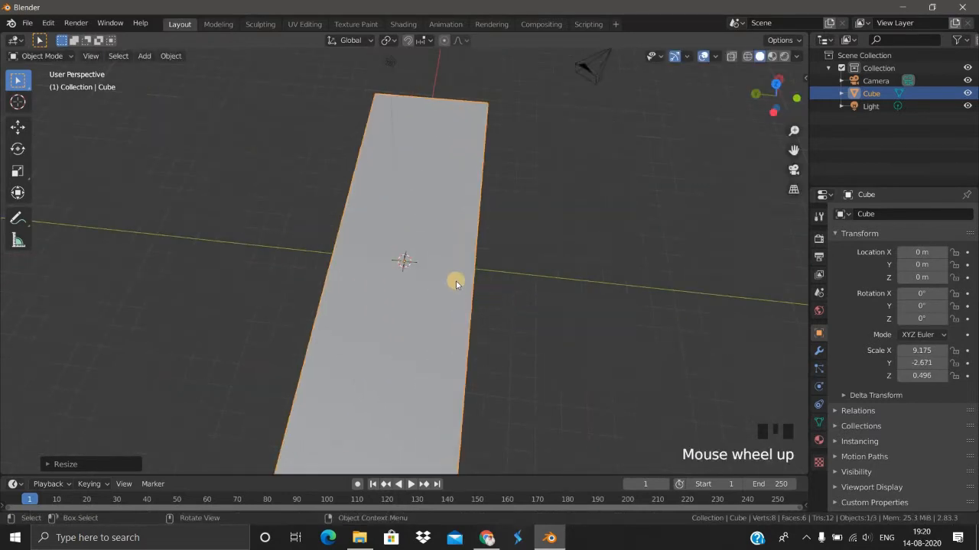
Return to the UV Editing workspace and unwrap the slab without applying its scale.
middle_drag(456, 284, 253, 56)
click(303, 23)
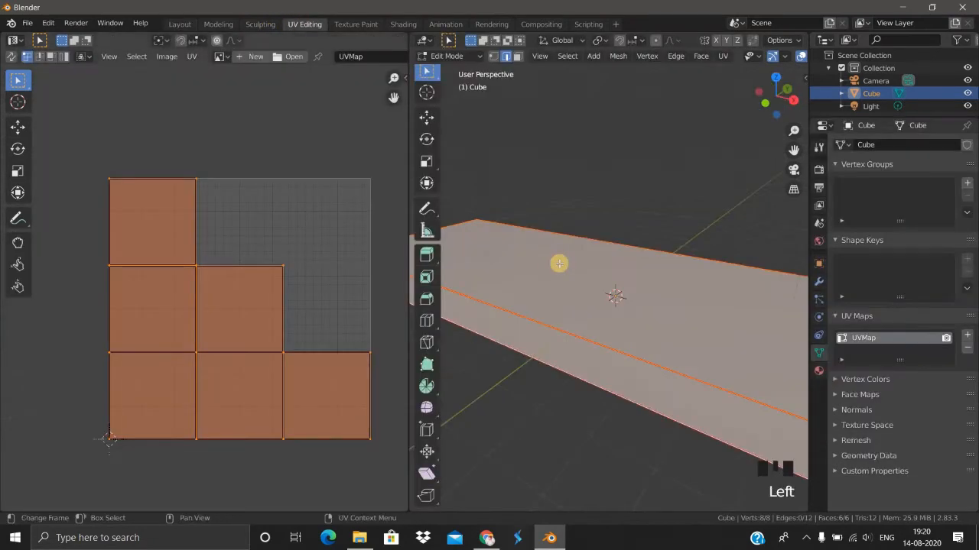
scroll(576, 314, down, 5)
middle_drag(535, 332, 559, 346)
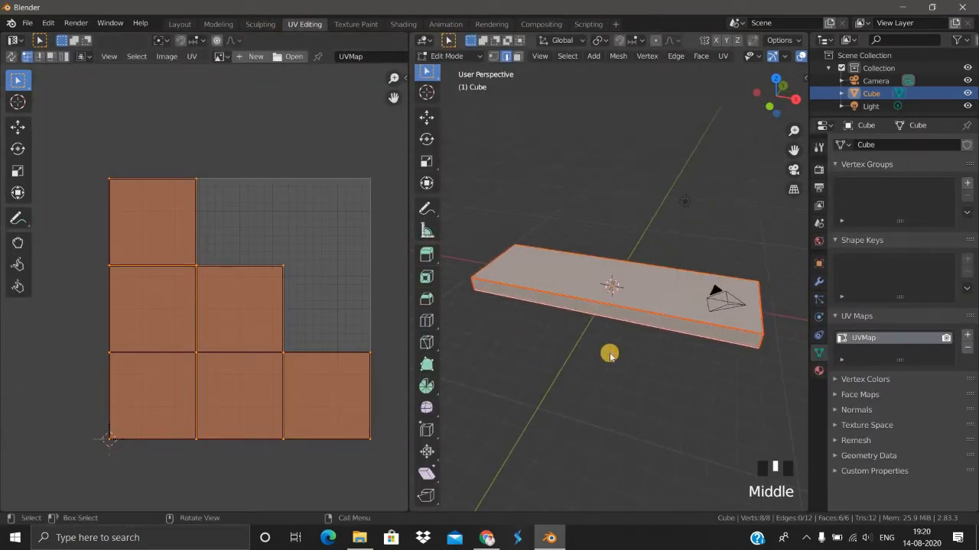
key(u)
click(583, 331)
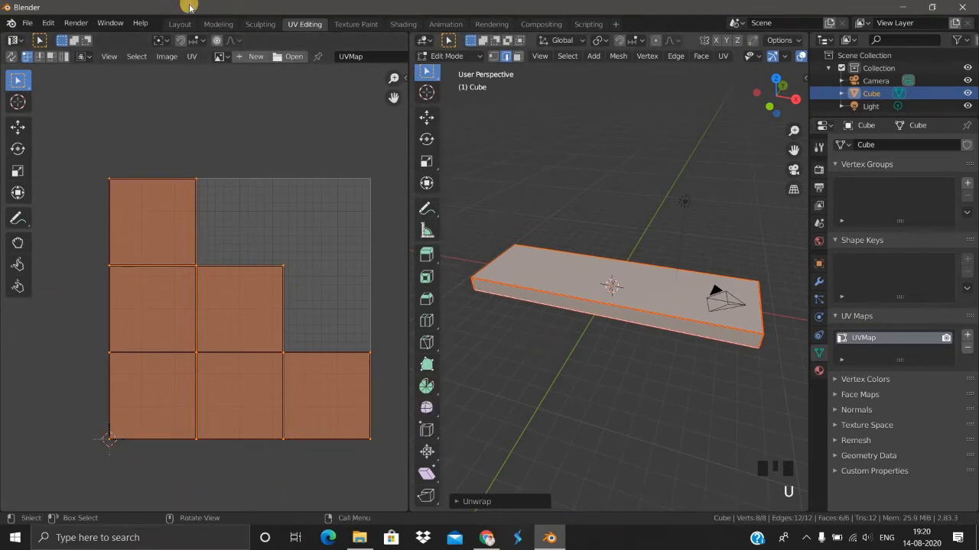
Switch the slab to Object Mode and apply its scale.
click(449, 56)
click(439, 71)
middle_drag(574, 345, 667, 338)
scroll(622, 348, up, 2)
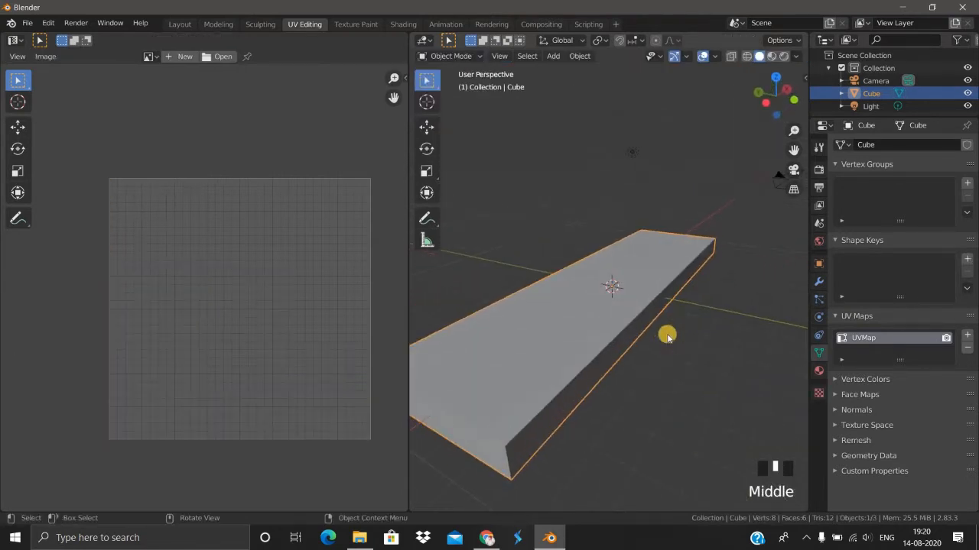
key(ctrl+a)
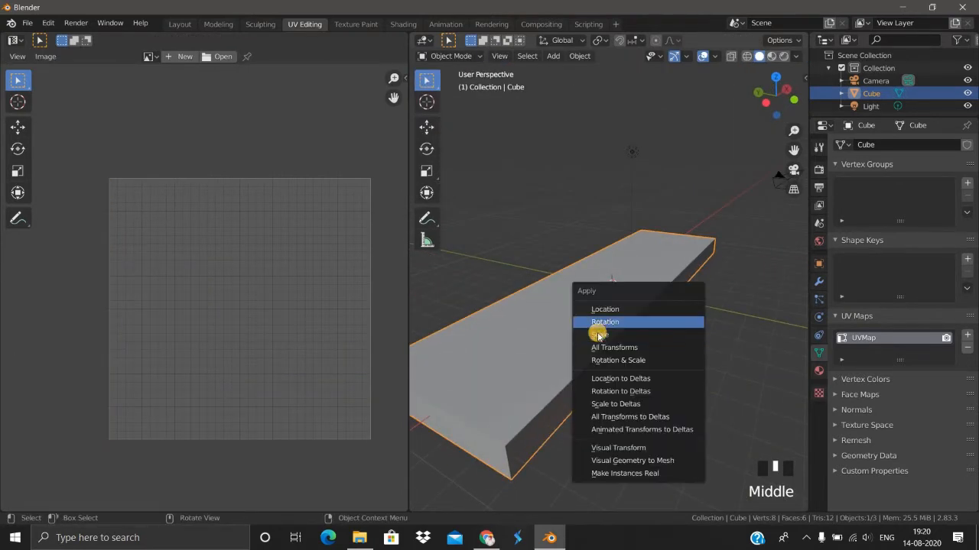
click(599, 337)
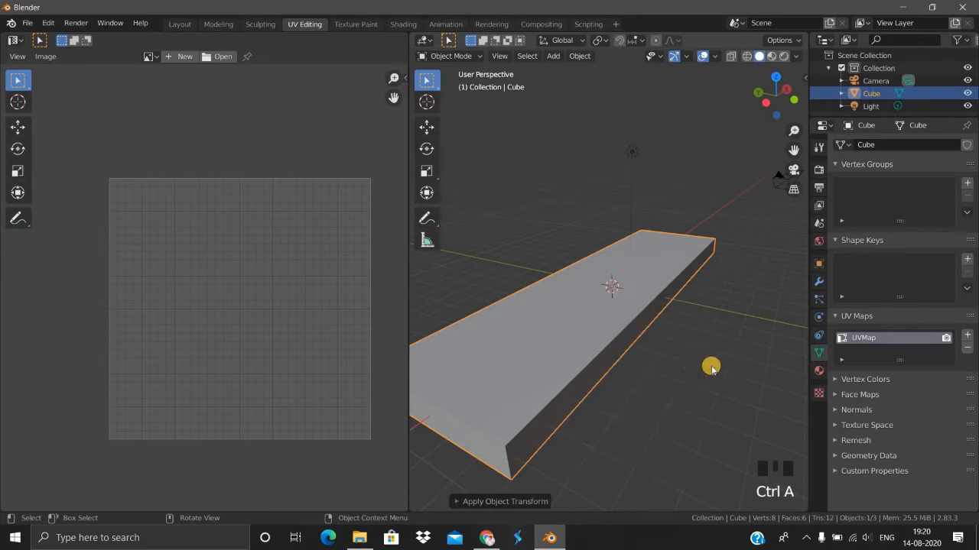
scroll(634, 356, down, 2)
middle_drag(634, 356, 319, 46)
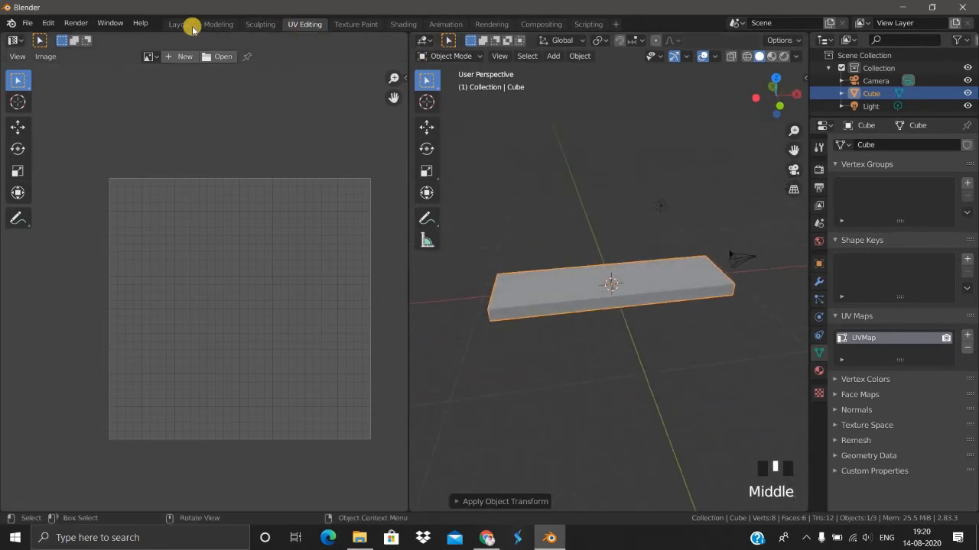
Go back to Edit Mode, unwrap the slab with its applied scale, and inspect the resulting UV layout.
click(451, 56)
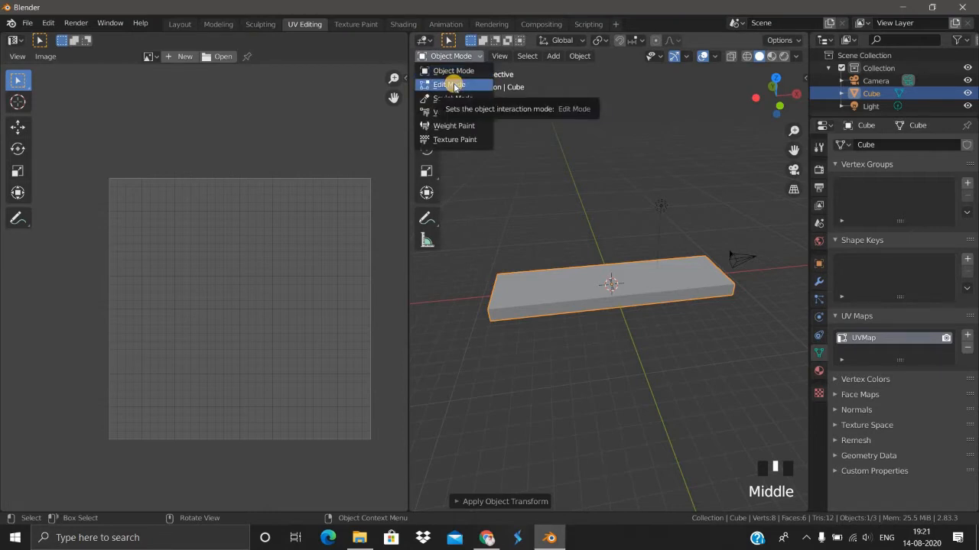
click(452, 84)
scroll(524, 387, up, 4)
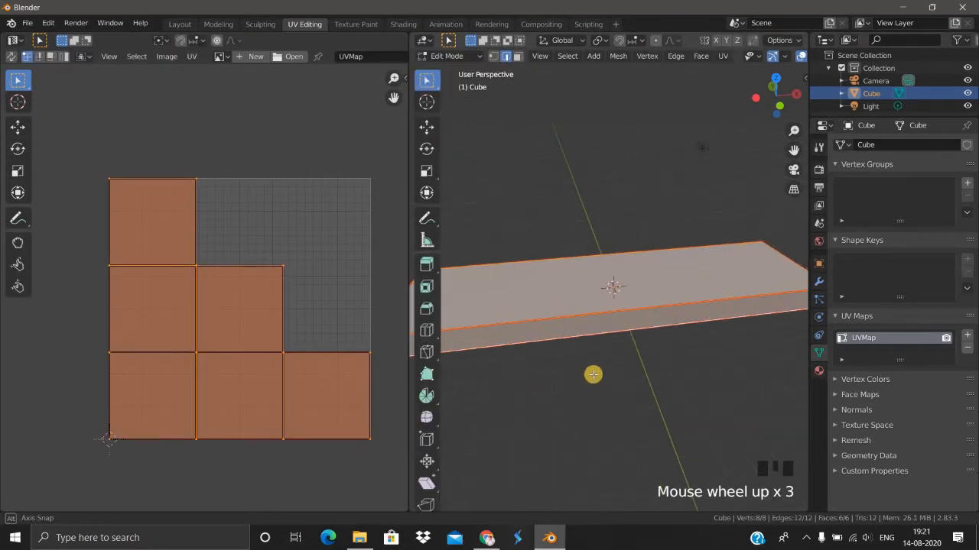
middle_drag(590, 374, 594, 373)
scroll(595, 373, down, 3)
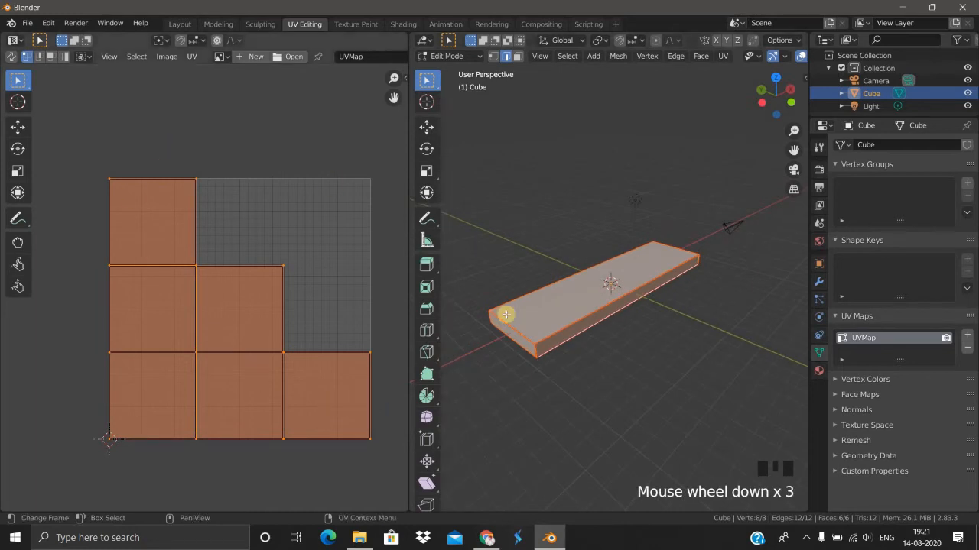
key(u)
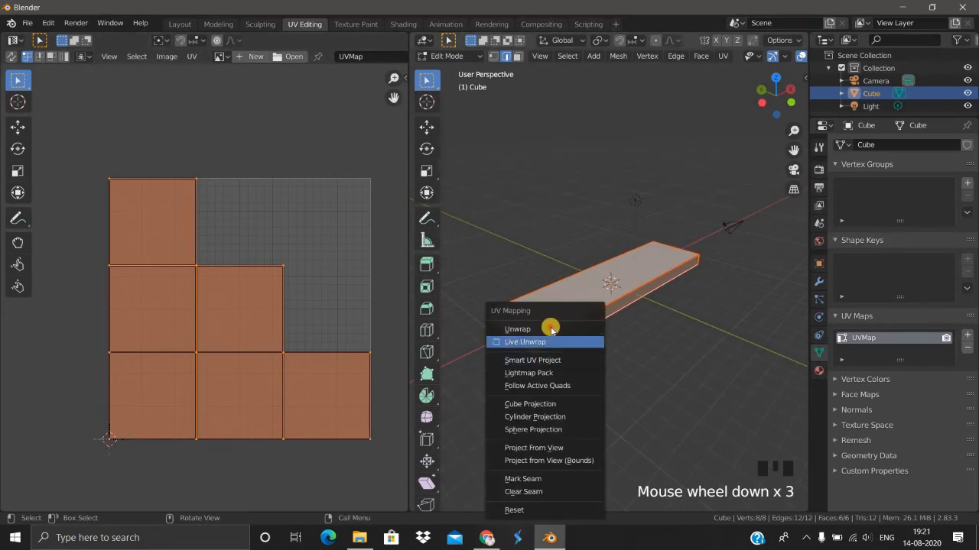
key(u)
scroll(260, 354, up, 3)
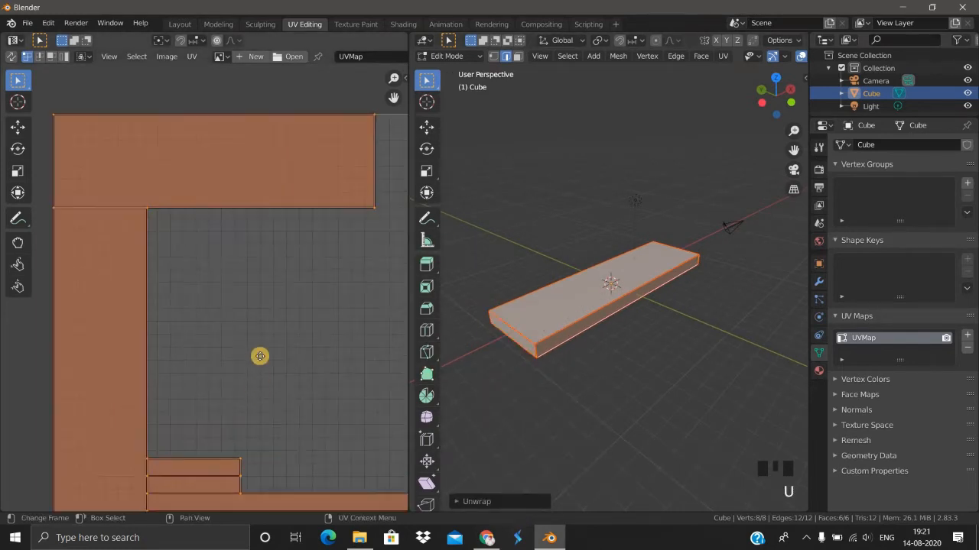
shift+scroll(221, 367, down, 3)
scroll(283, 363, down, 3)
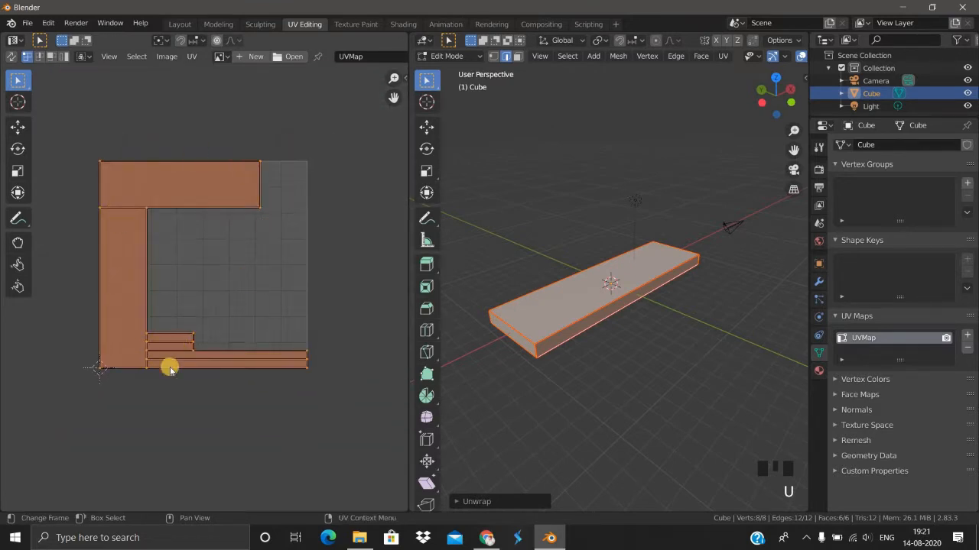
scroll(593, 399, down, 2)
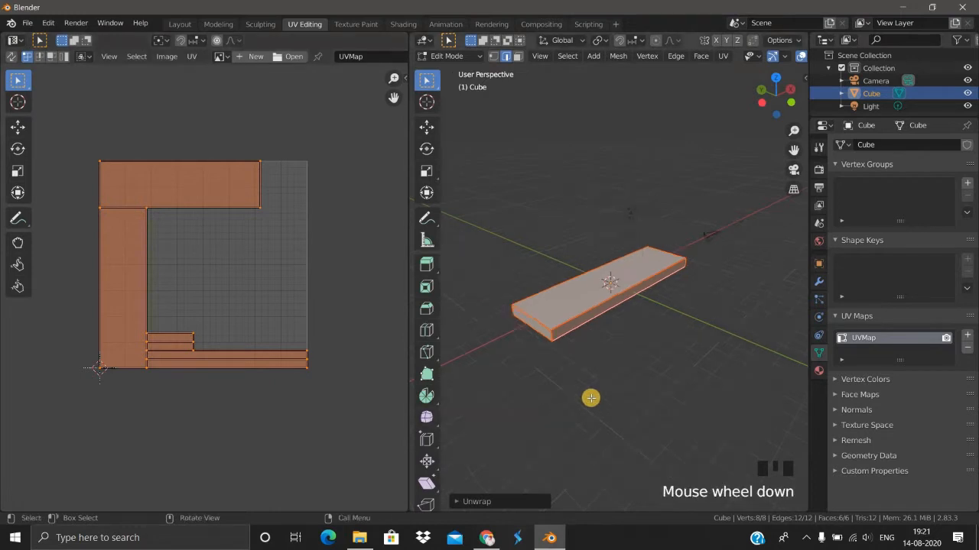
Select the whole slab and unwrap it with Smart UV Project at an angle limit of 66 and zero island margin.
middle_drag(605, 364, 605, 360)
click(569, 351)
scroll(565, 350, up, 1)
scroll(565, 350, up, 1)
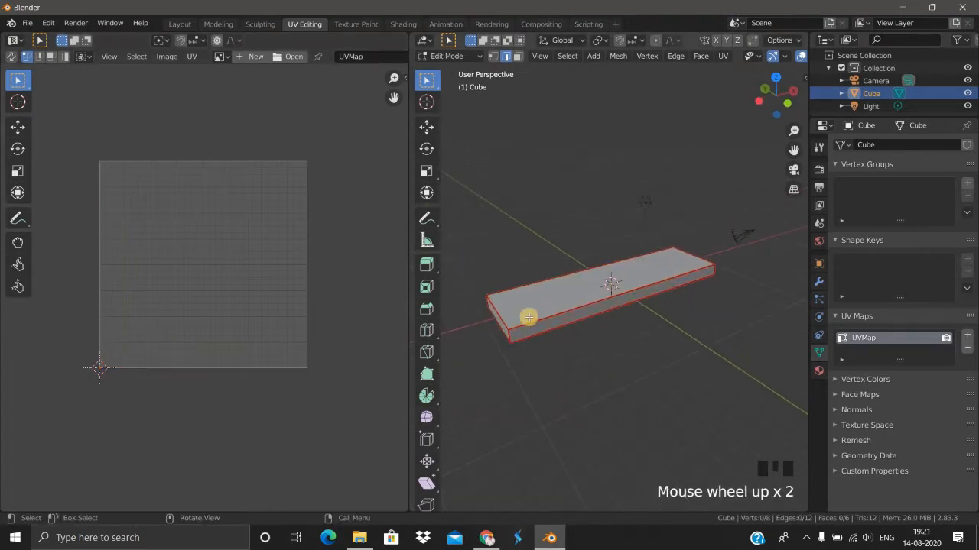
key(a)
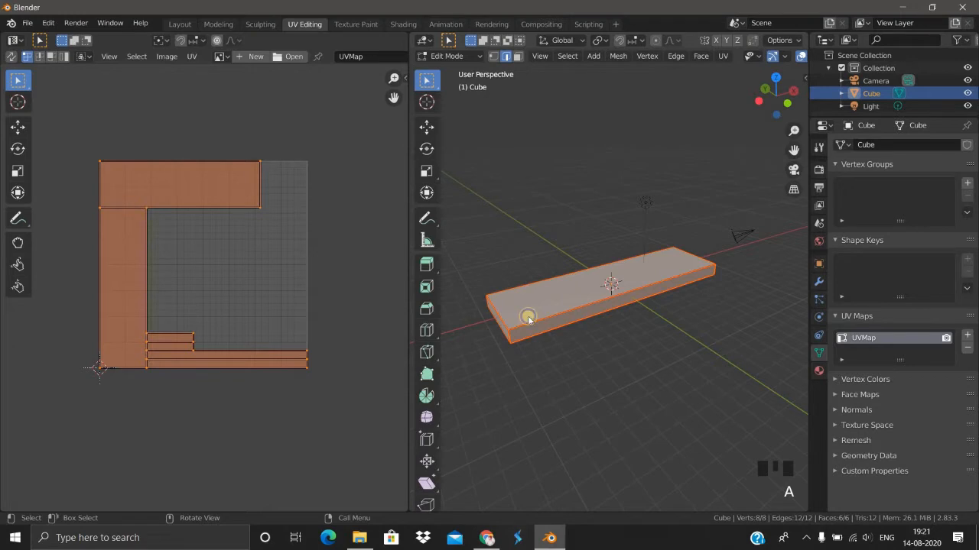
right_click(528, 319)
key(u)
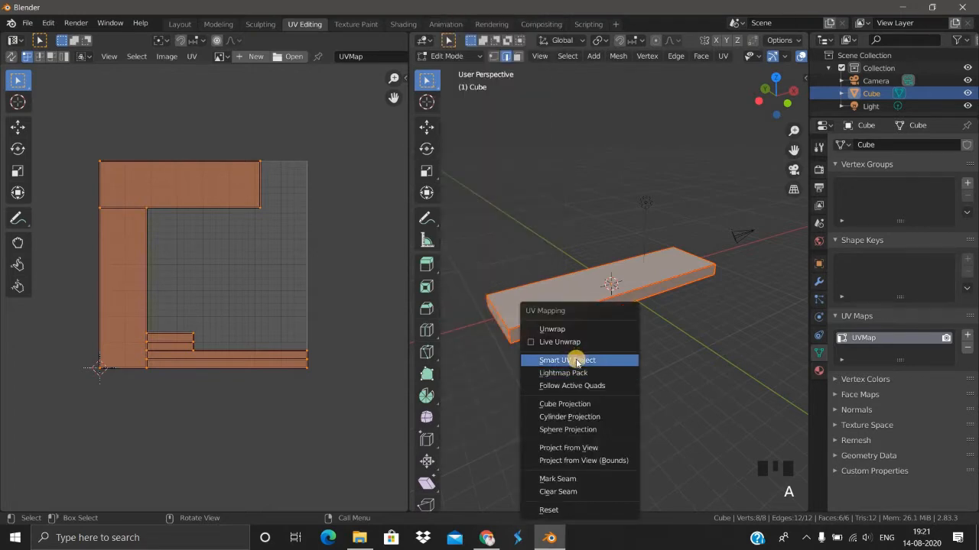
click(575, 363)
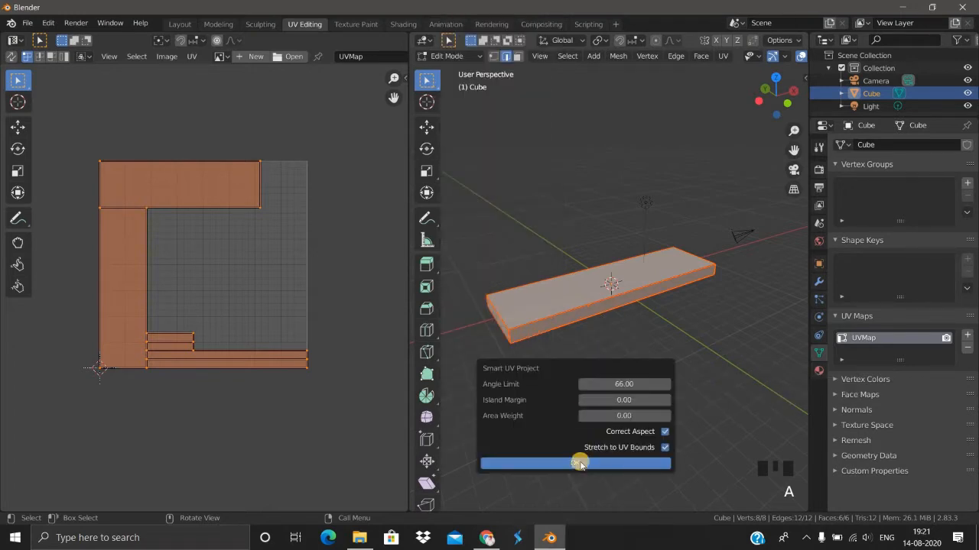
click(575, 463)
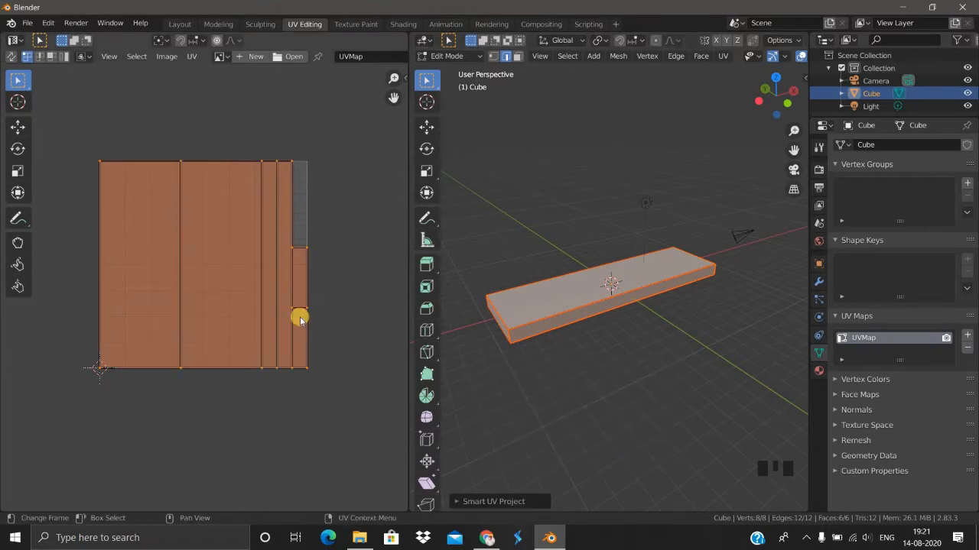
Remove the UVMap layer from the slab's UV maps.
scroll(520, 367, up, 2)
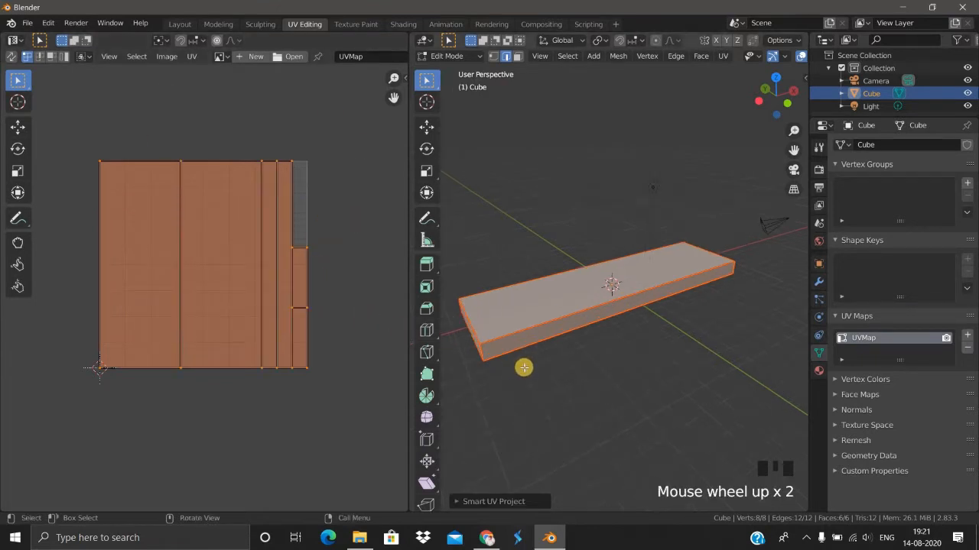
scroll(535, 355, down, 2)
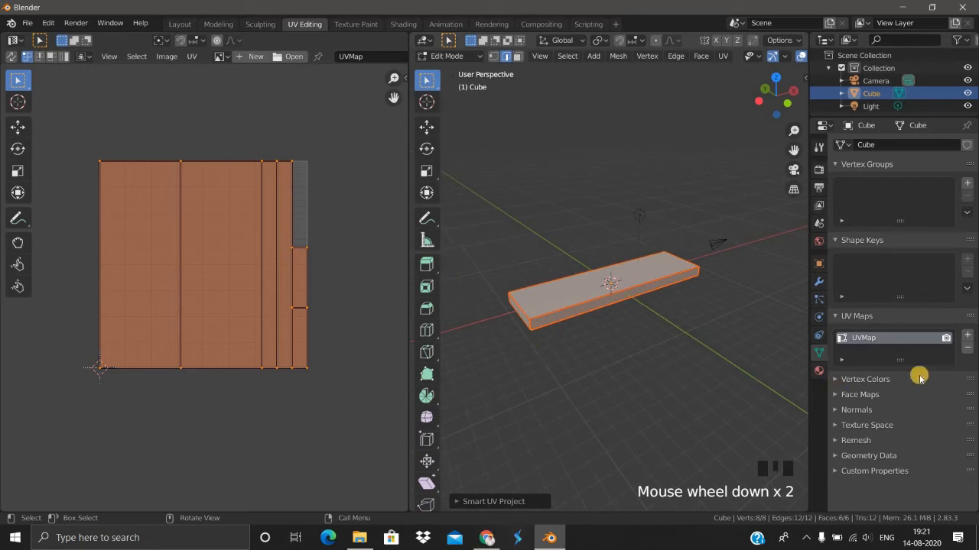
click(967, 348)
scroll(580, 390, up, 2)
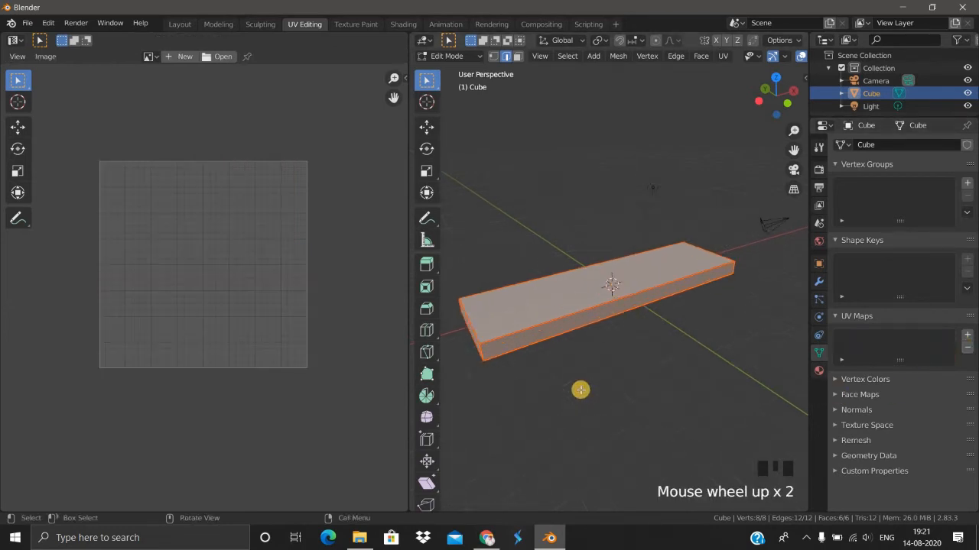
scroll(588, 399, down, 3)
scroll(572, 390, up, 1)
Select all the slab's edges, clear their seams, and deselect everything to check the slab.
middle_drag(581, 390, 532, 299)
click(573, 390)
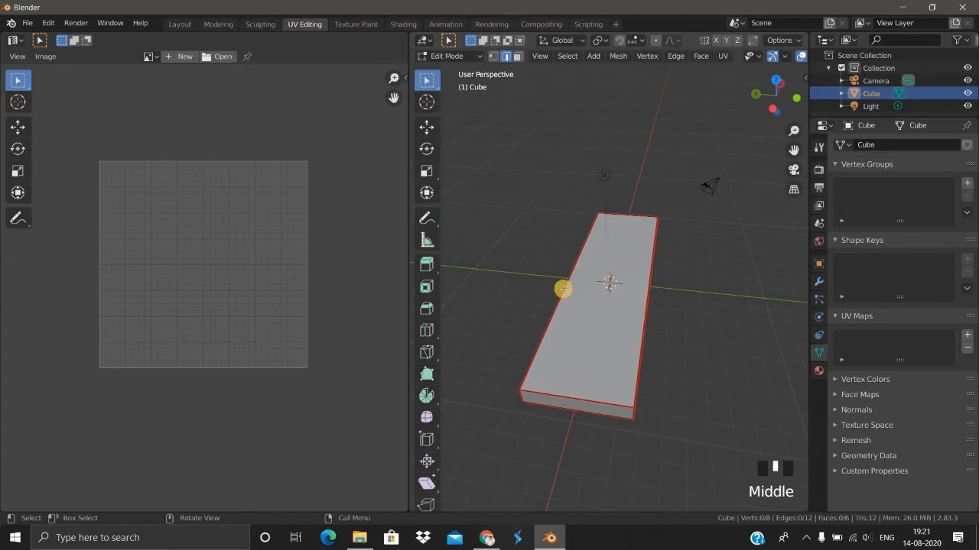
key(a)
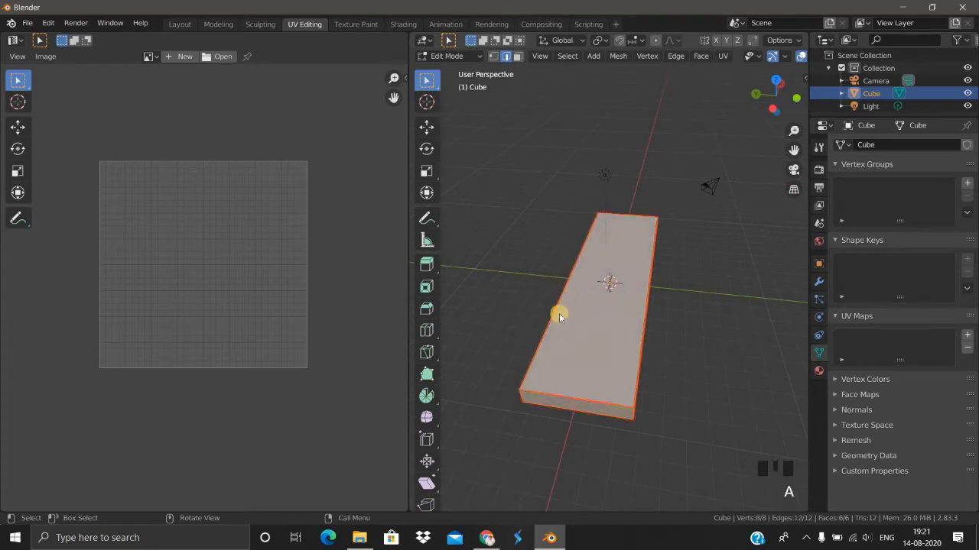
right_click(559, 317)
right_click(655, 381)
click(669, 347)
middle_drag(669, 347, 527, 347)
click(645, 400)
middle_drag(645, 400, 461, 118)
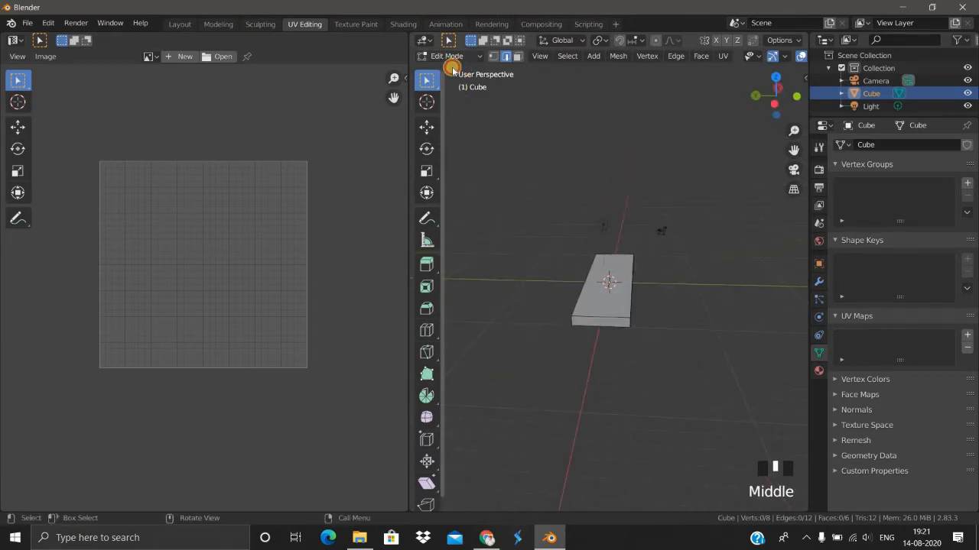
Return the slab to Object Mode and open the Shading workspace with its material nodes in view.
click(446, 56)
click(457, 69)
click(404, 24)
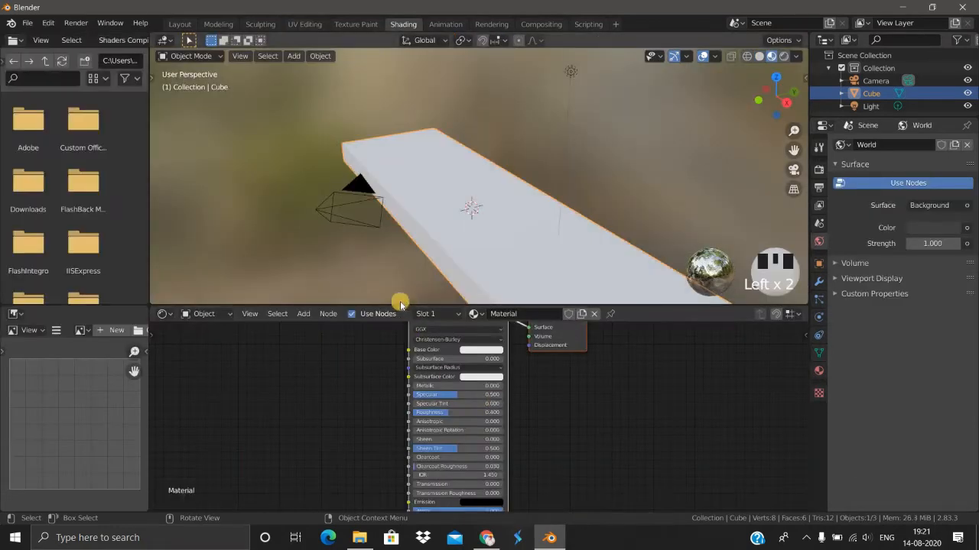
scroll(437, 272, down, 2)
middle_drag(474, 259, 577, 413)
scroll(547, 410, down, 2)
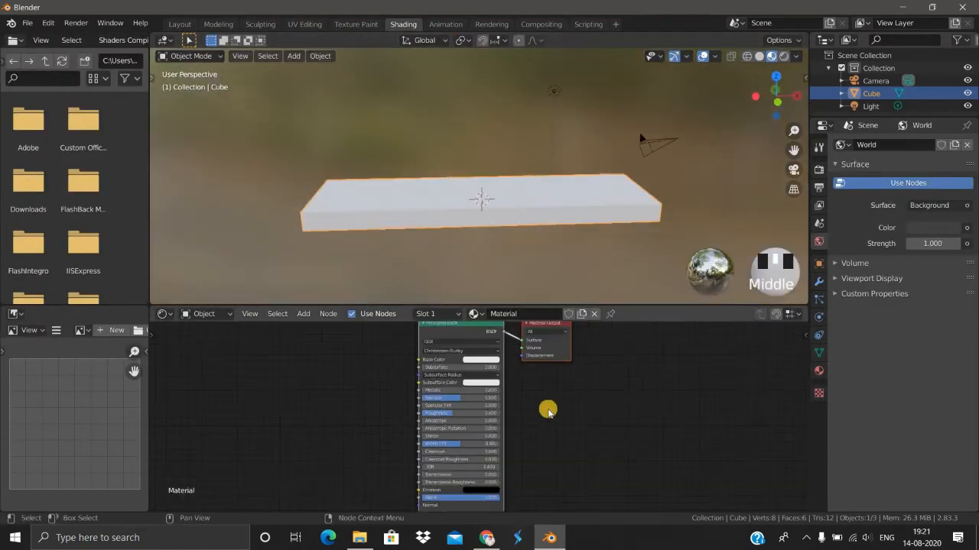
middle_drag(567, 449, 587, 484)
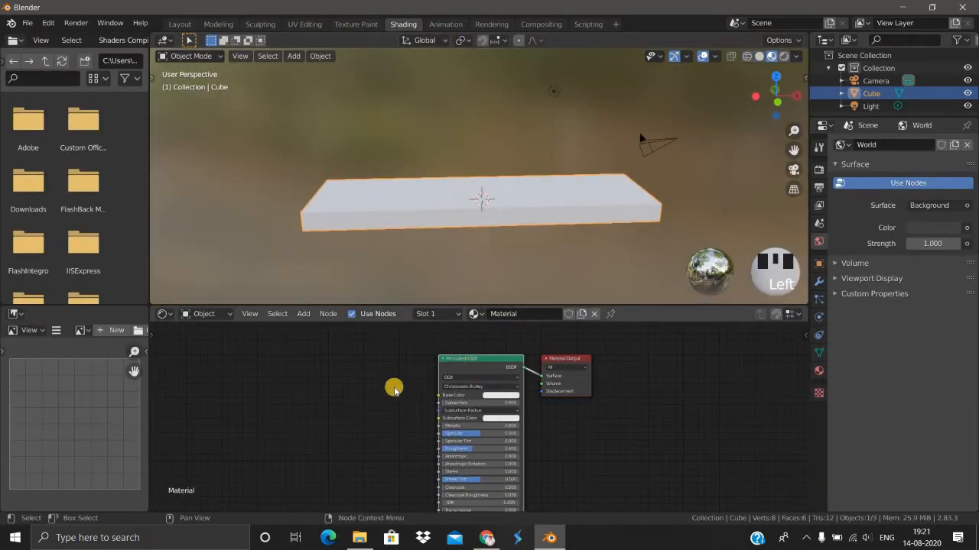
Add a texture coordinate, mapping and image texture setup to the Principled BSDF and load Leather011_4K_Color.jpg from the leather folder.
key(ctrl+t)
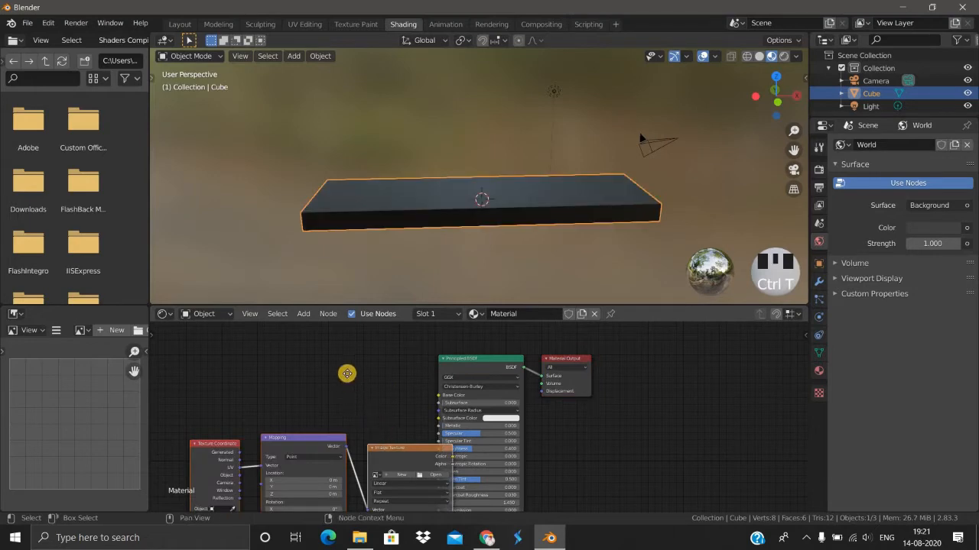
drag(389, 448, 347, 374)
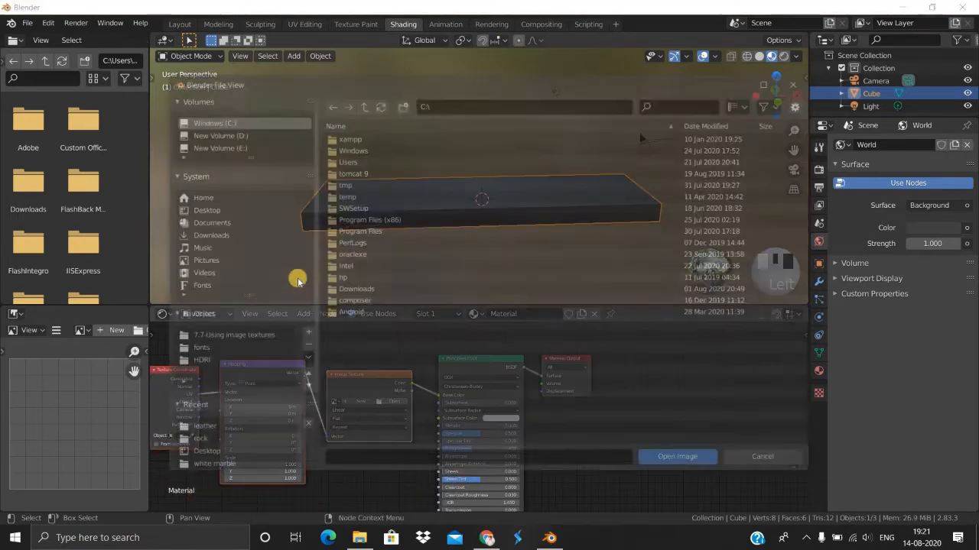
click(233, 337)
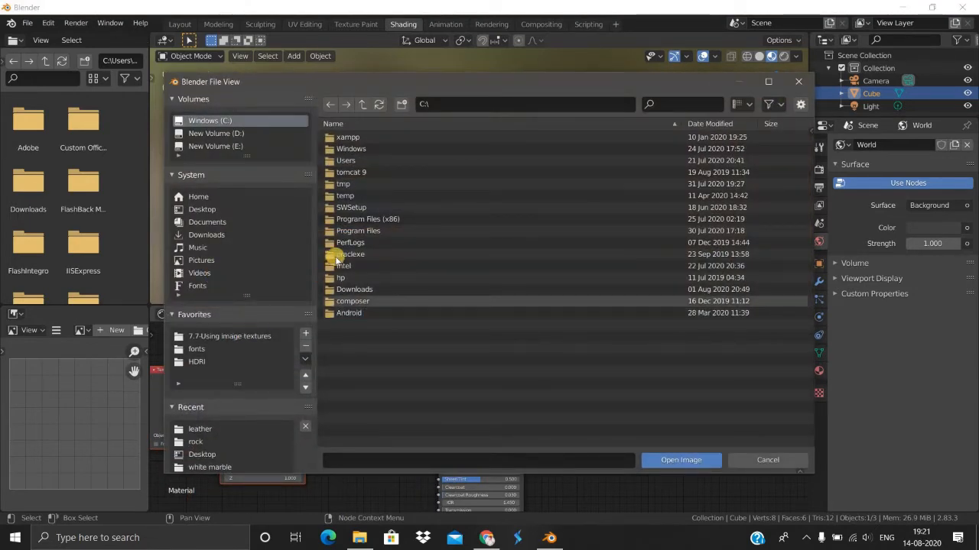
click(340, 254)
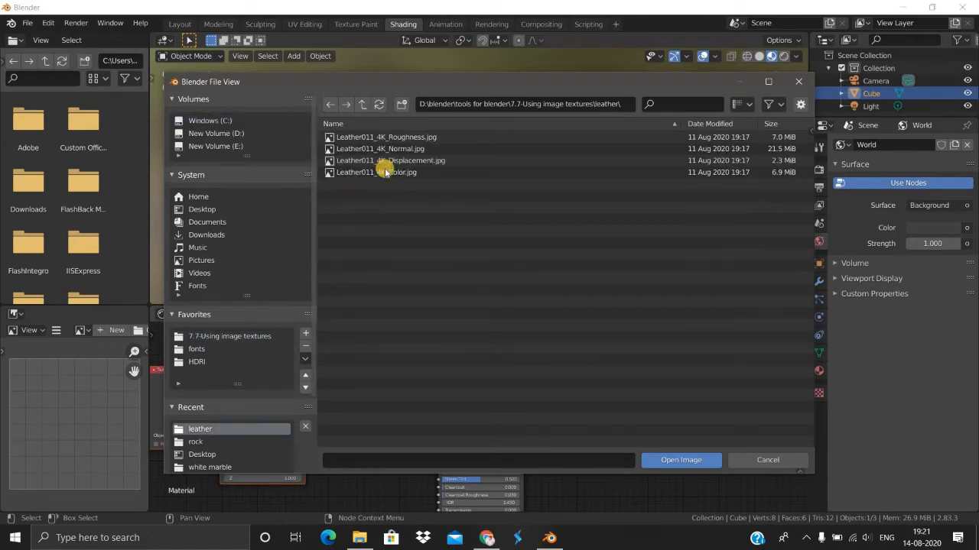
click(376, 172)
click(676, 461)
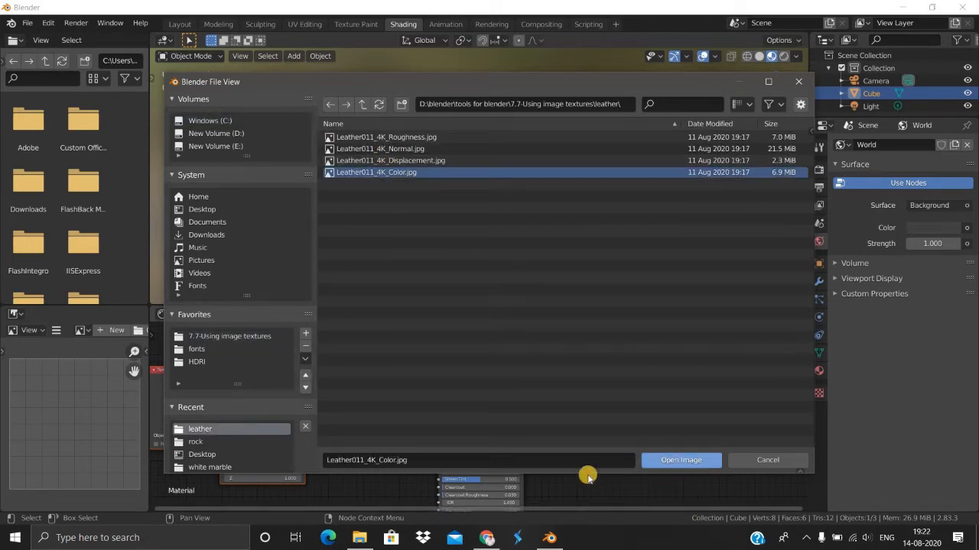
Try a larger Y scale on the Mapping node and check the leather texture on the slab that has no UV map.
scroll(511, 277, up, 1)
middle_drag(512, 277, 257, 462)
scroll(535, 275, up, 2)
scroll(546, 273, down, 2)
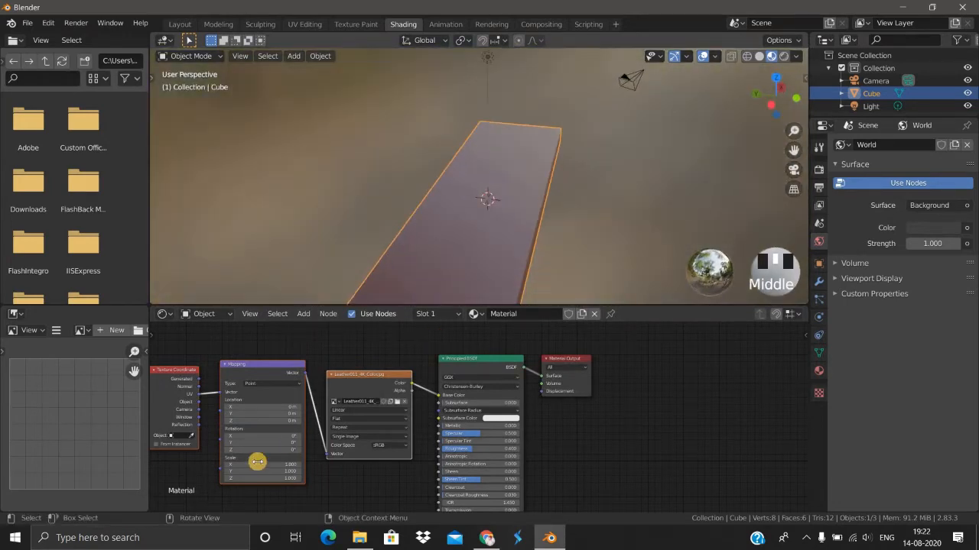
click(240, 472)
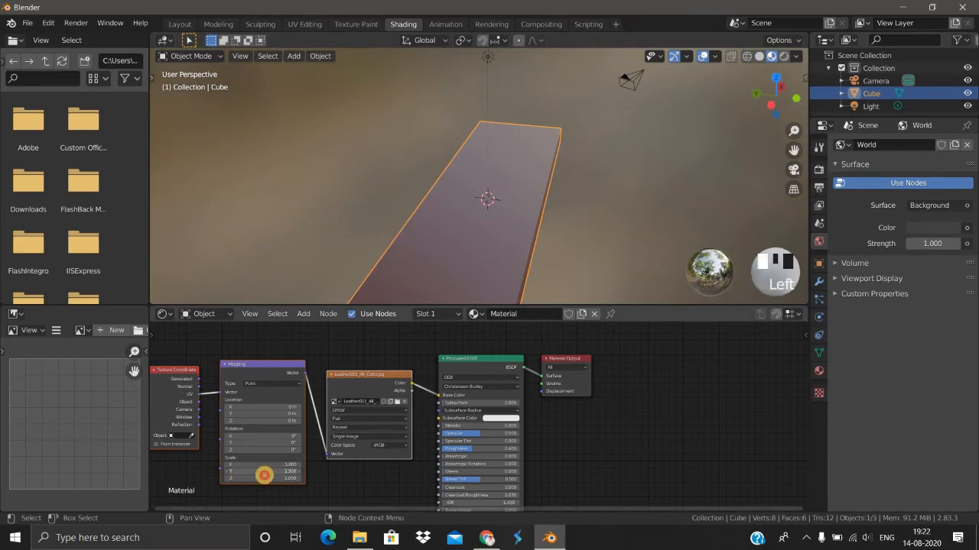
drag(306, 484, 347, 493)
drag(383, 283, 530, 207)
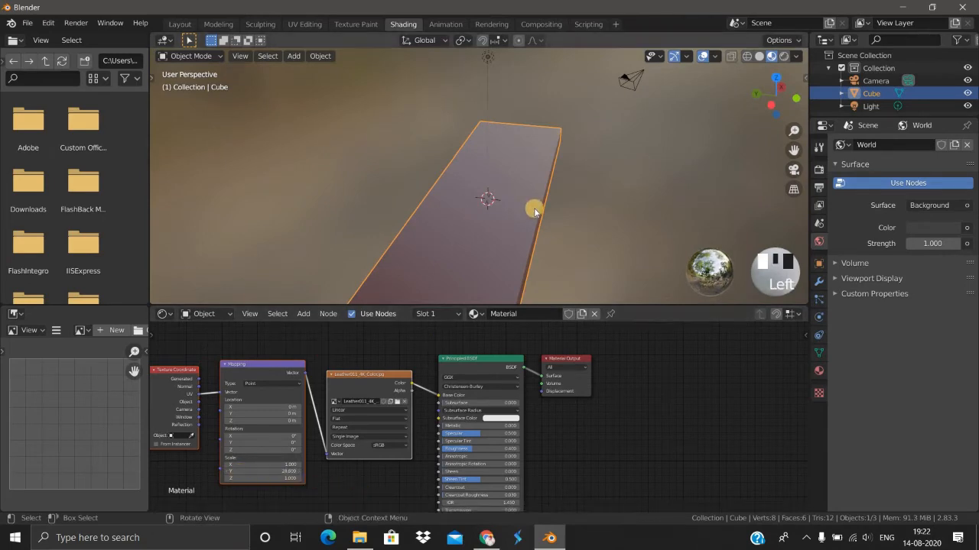
scroll(406, 236, down, 2)
middle_drag(406, 236, 507, 255)
scroll(462, 239, down, 1)
scroll(362, 238, down, 1)
scroll(507, 255, down, 2)
Select the whole slab in the UV Editing workspace and unwrap it with Smart UV Project at angle limit 66 and zero island margin.
click(304, 24)
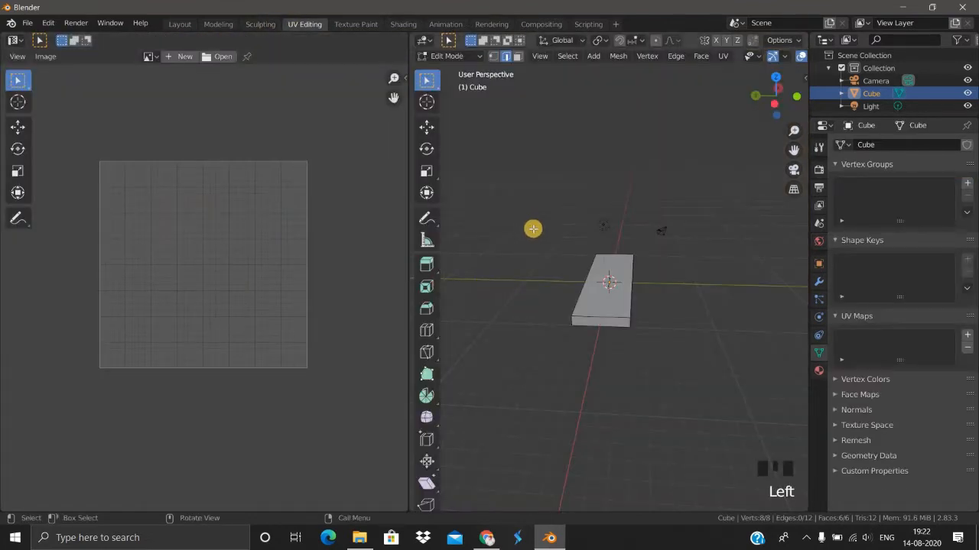
scroll(523, 339, down, 1)
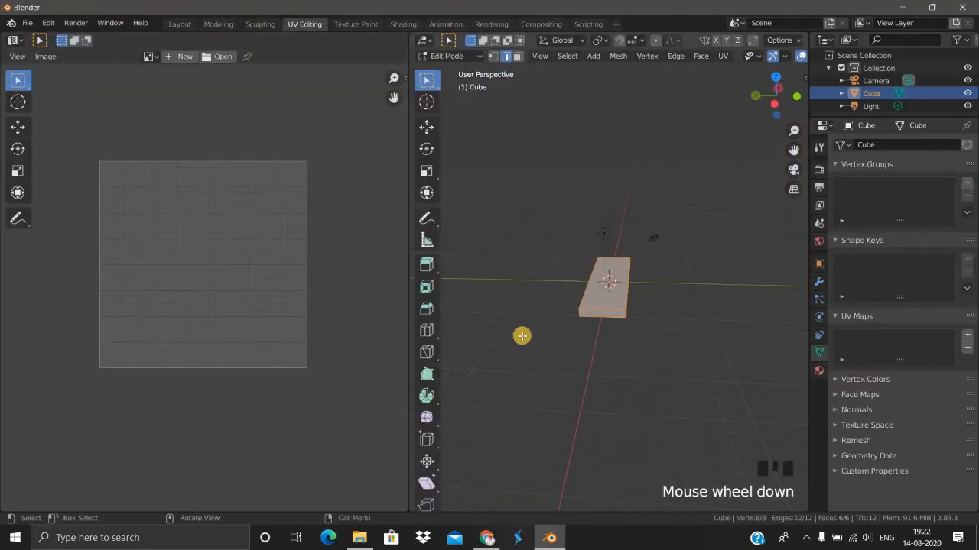
middle_drag(522, 339, 559, 284)
right_click(560, 285)
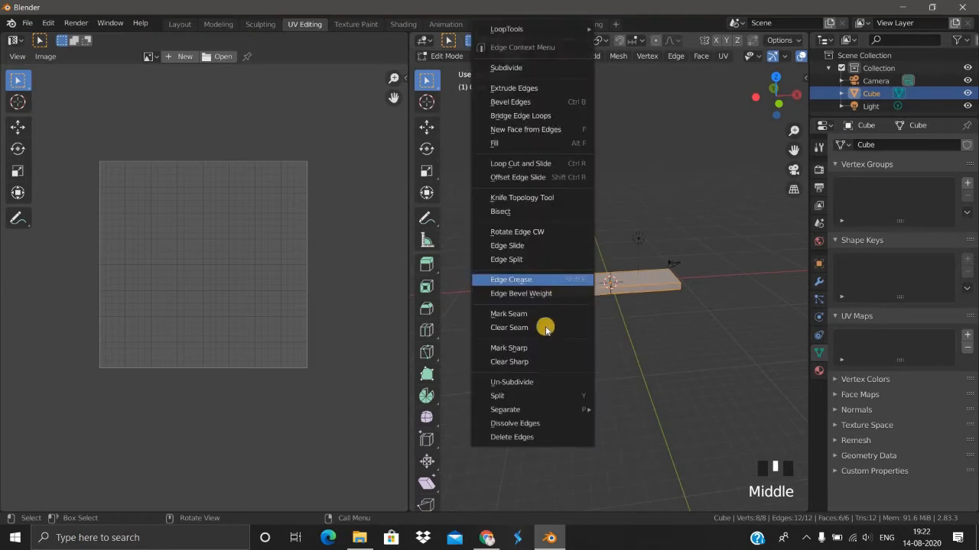
click(527, 348)
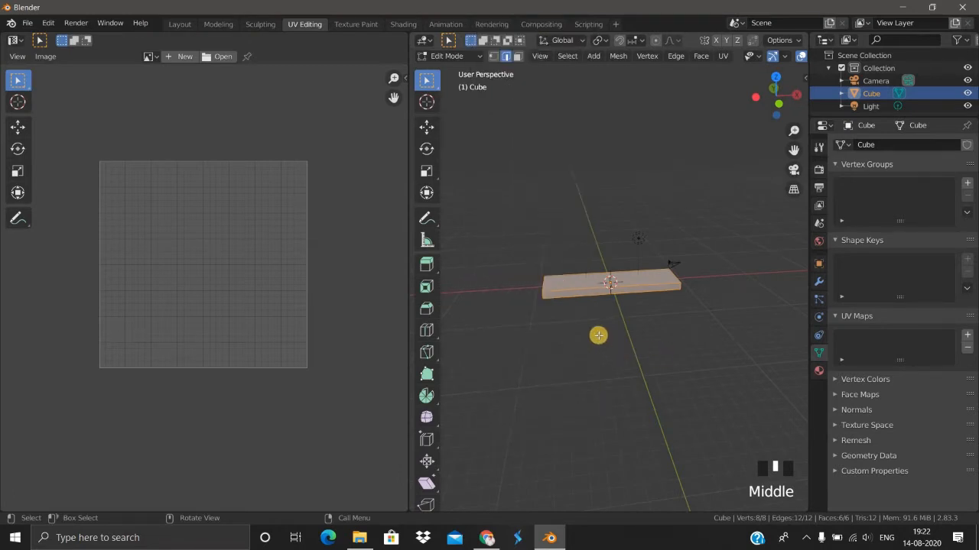
key(u)
click(570, 337)
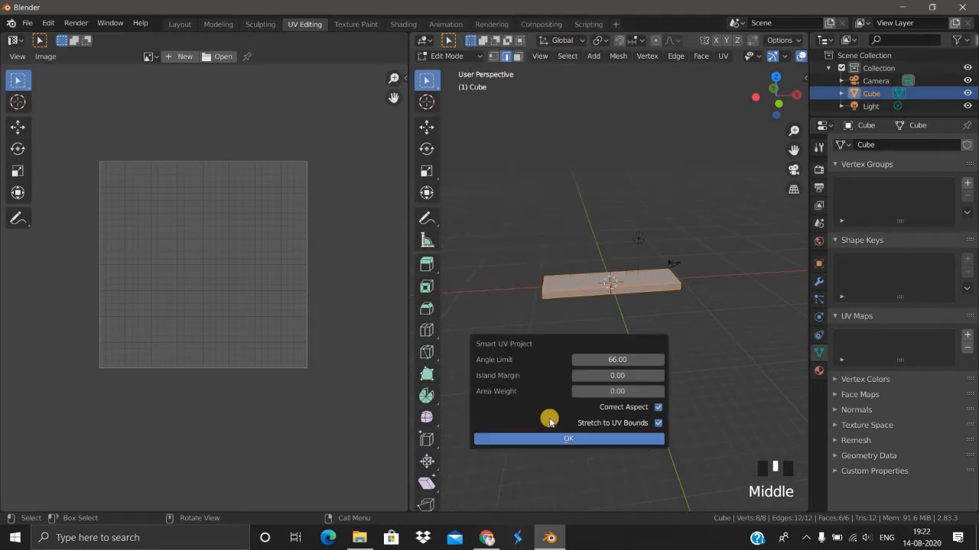
click(550, 441)
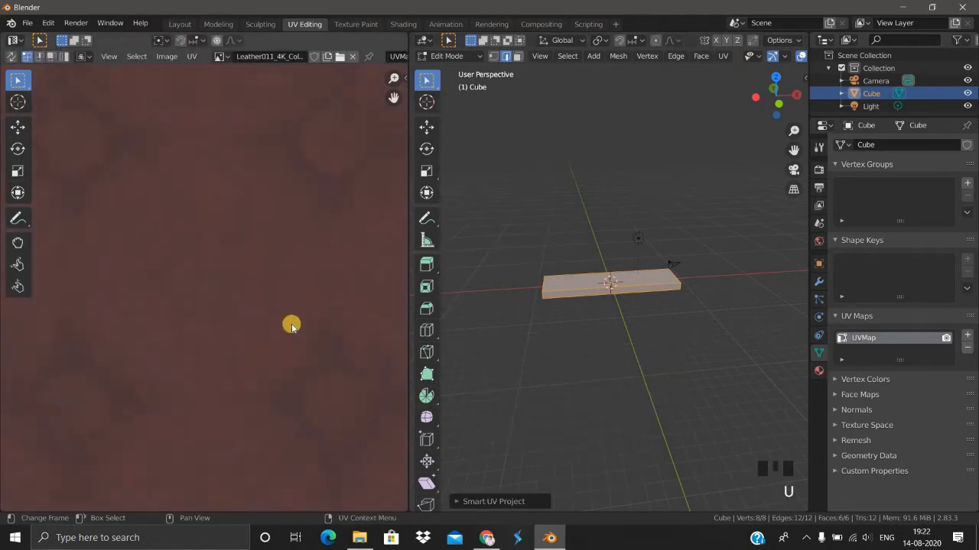
scroll(260, 317, down, 5)
scroll(249, 269, up, 2)
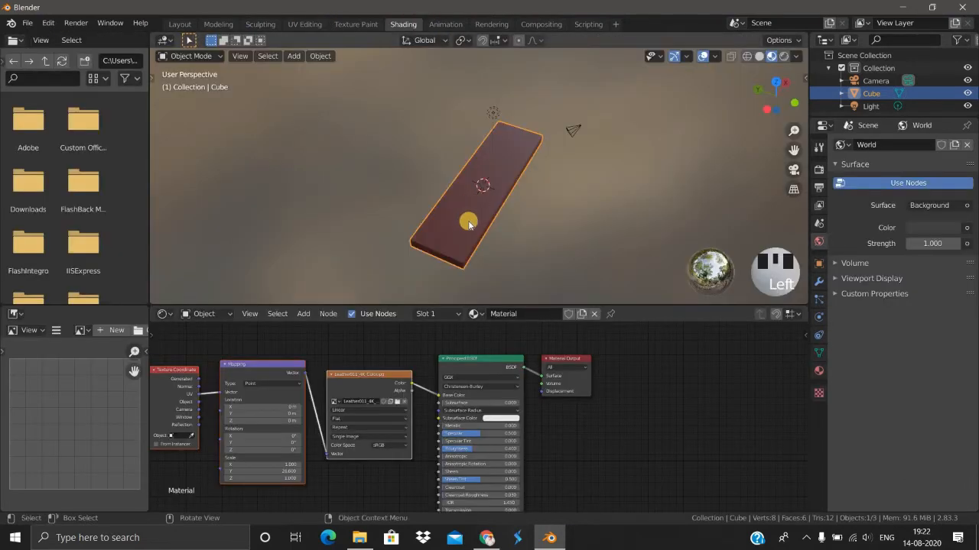
Try much higher Y scale values on the Mapping node to test the leather tiling on the unwrapped slab.
scroll(498, 255, down, 3)
scroll(531, 255, up, 7)
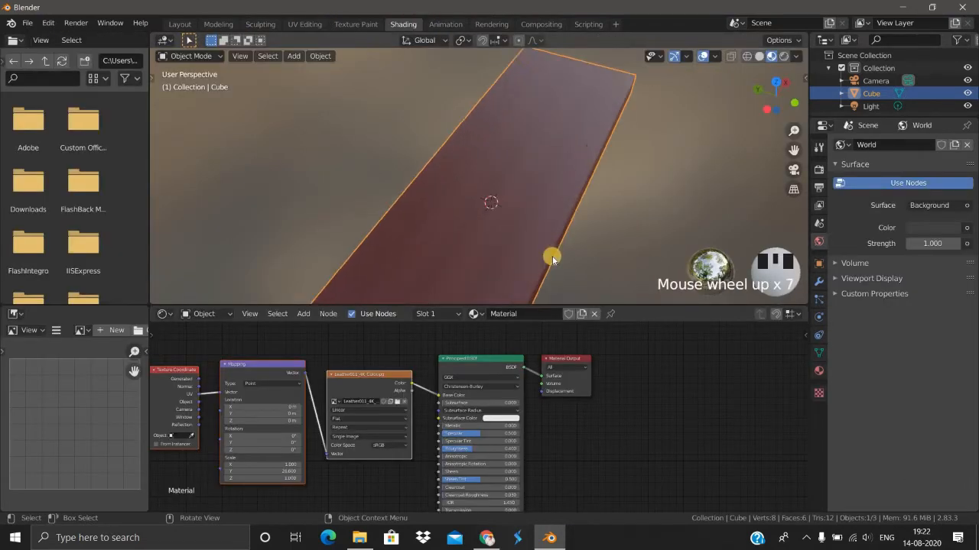
scroll(545, 252, down, 1)
middle_drag(538, 249, 247, 428)
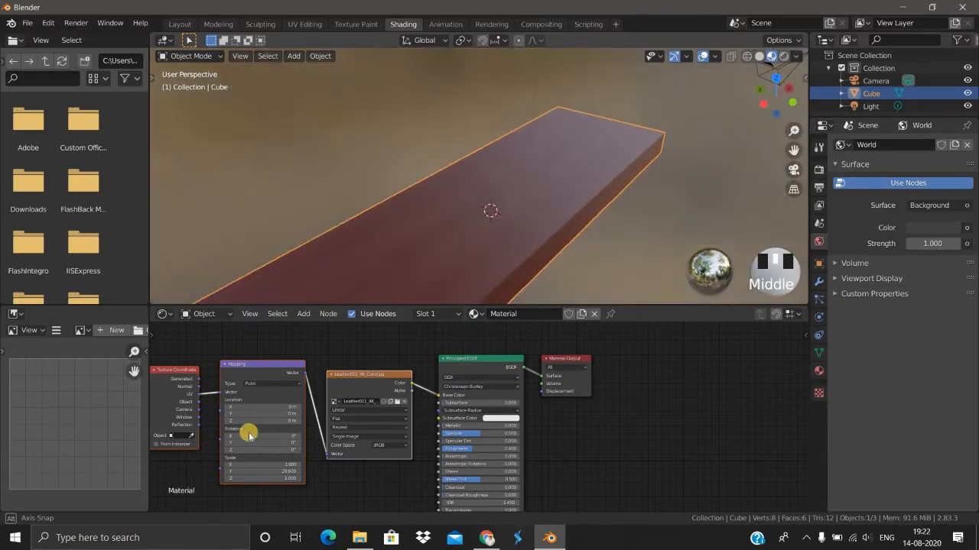
click(234, 474)
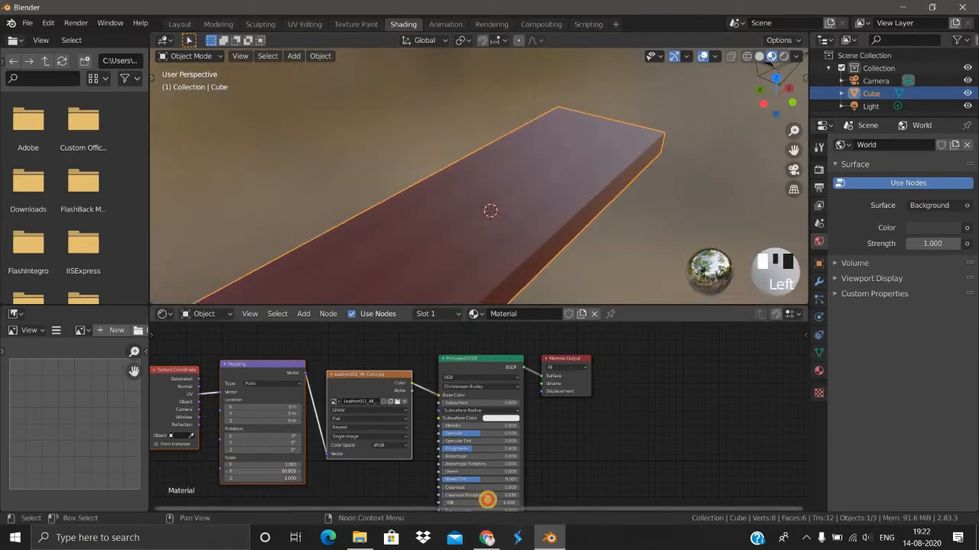
drag(487, 501, 679, 518)
drag(871, 23, 855, 35)
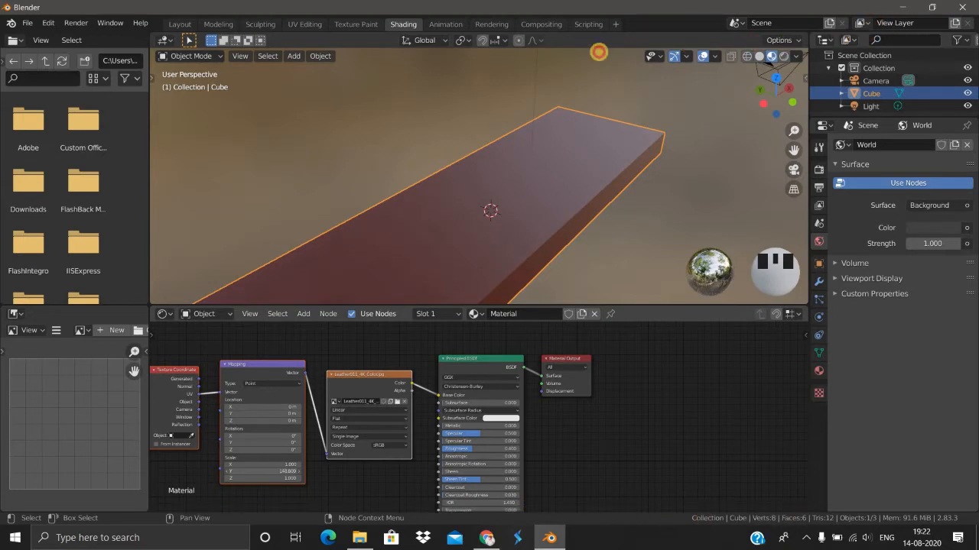
click(260, 464)
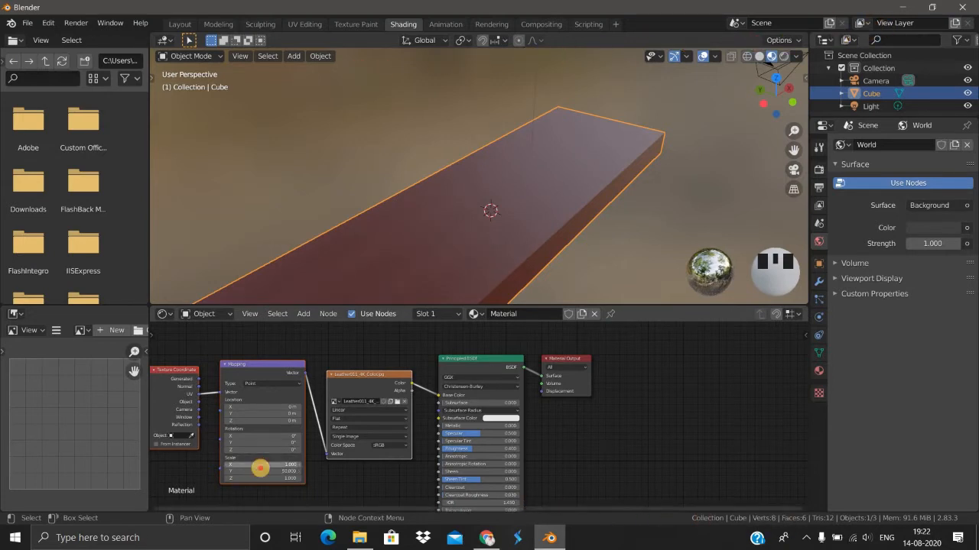
drag(312, 473, 354, 477)
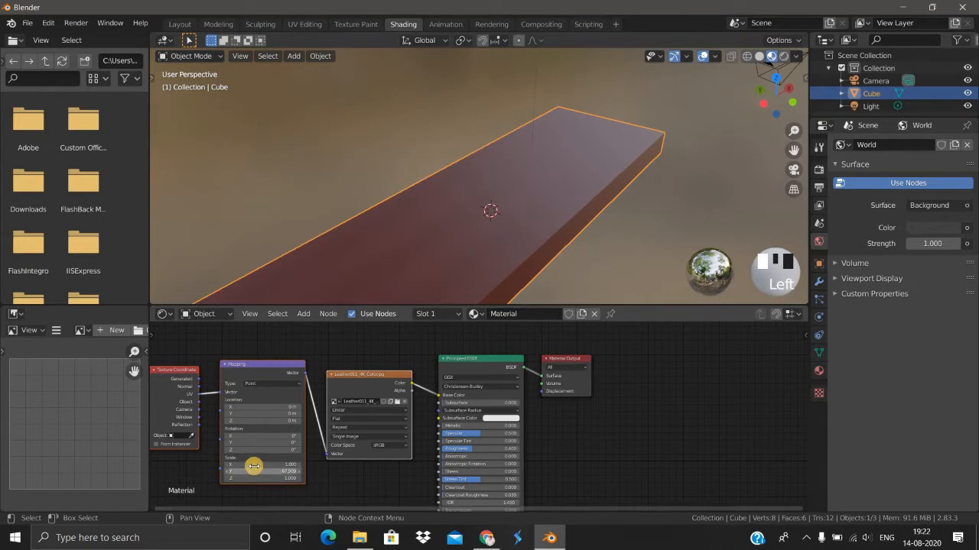
Set the Mapping node's X scale to about -0.7 and Y scale to about 0.8, and check the leather pattern on the slab.
drag(231, 469, 204, 473)
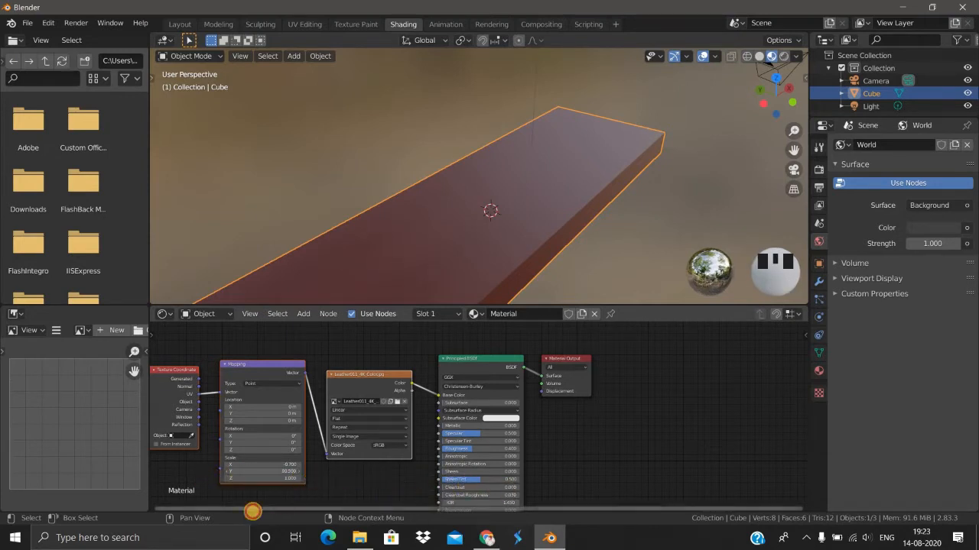
drag(252, 512, 175, 519)
drag(98, 31, 944, 61)
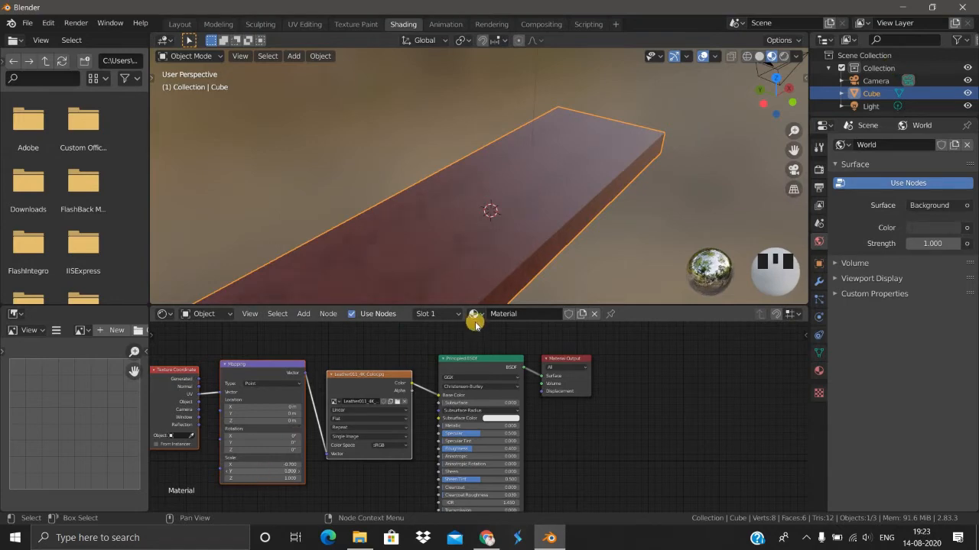
scroll(533, 214, down, 2)
middle_drag(467, 219, 418, 228)
scroll(448, 253, down, 2)
scroll(382, 115, down, 2)
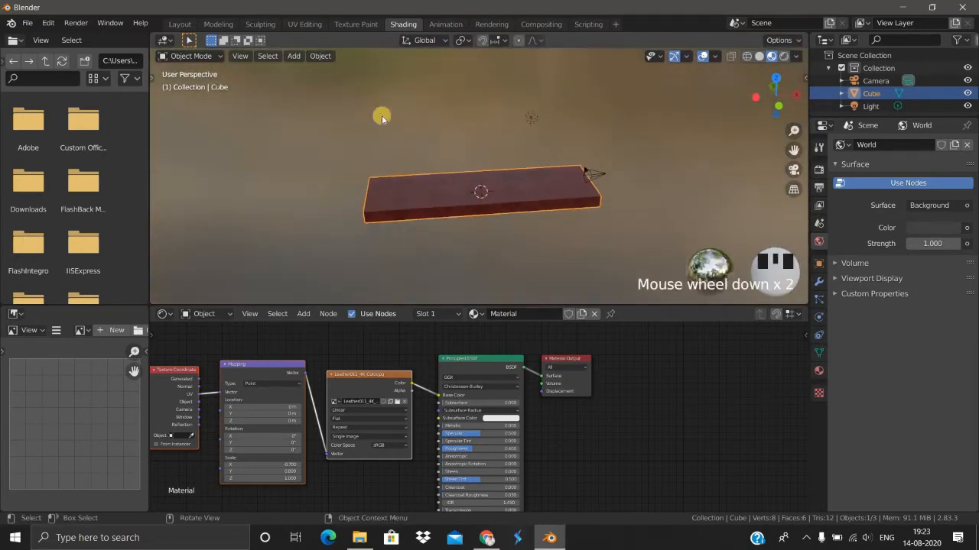
middle_drag(383, 115, 212, 20)
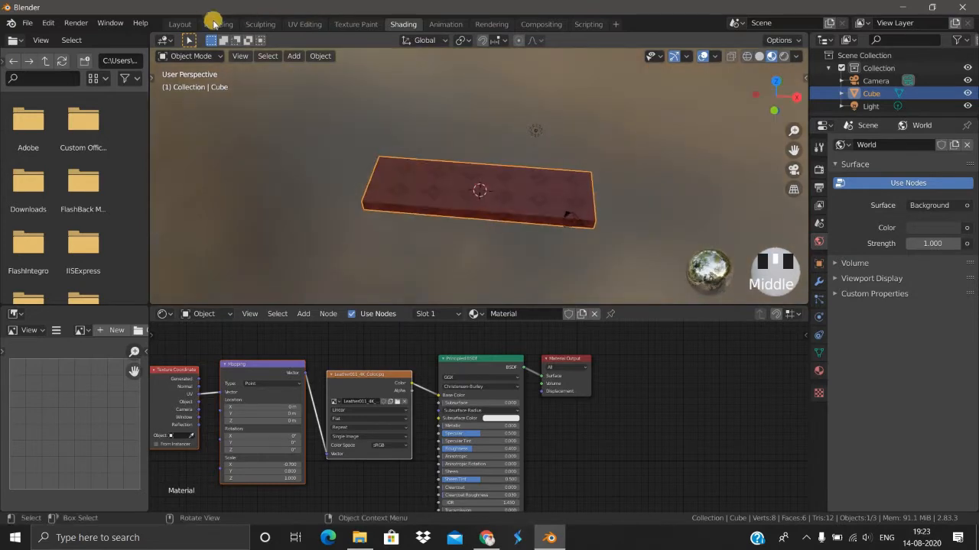
Return to the UV Editing workspace and remove the slab's UVMap layer.
click(304, 23)
scroll(555, 347, up, 3)
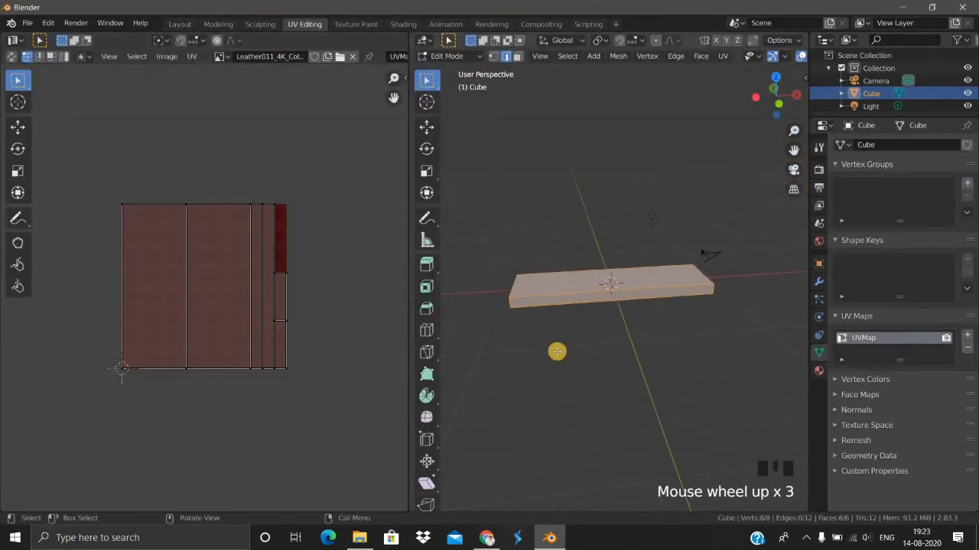
scroll(550, 356, up, 2)
scroll(547, 355, up, 4)
scroll(607, 367, down, 2)
middle_drag(607, 367, 973, 356)
click(967, 348)
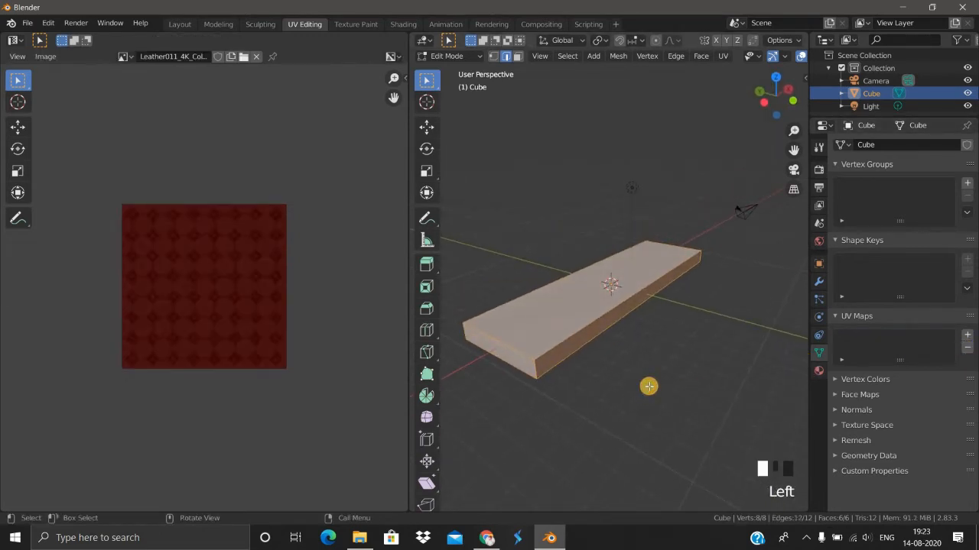
Reselect the whole slab and examine its leather material without a UV map in the Shading workspace.
click(644, 386)
scroll(609, 377, up, 1)
mouse_move(610, 377)
middle_down()
mouse_move(559, 314)
mouse_move(594, 375)
middle_up()
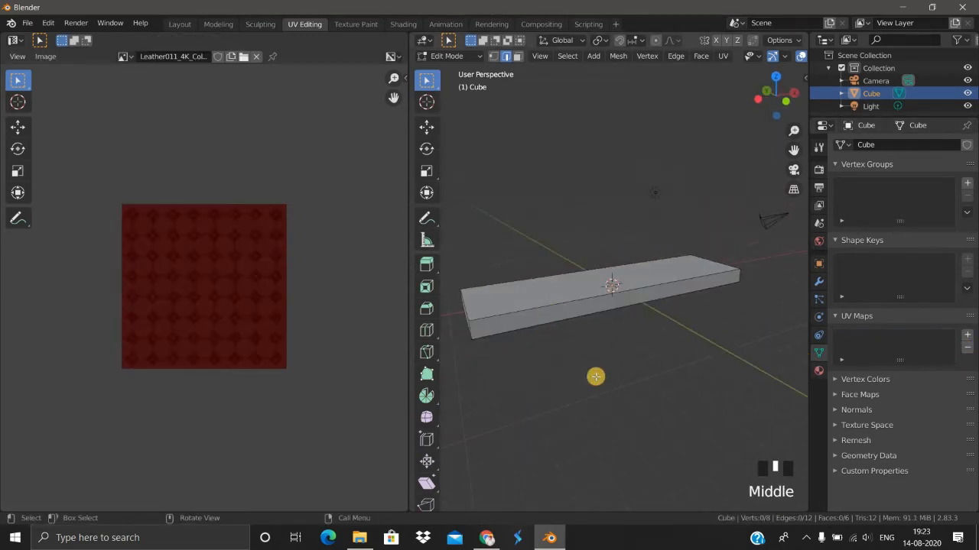
click(600, 374)
key(a)
scroll(564, 370, up, 2)
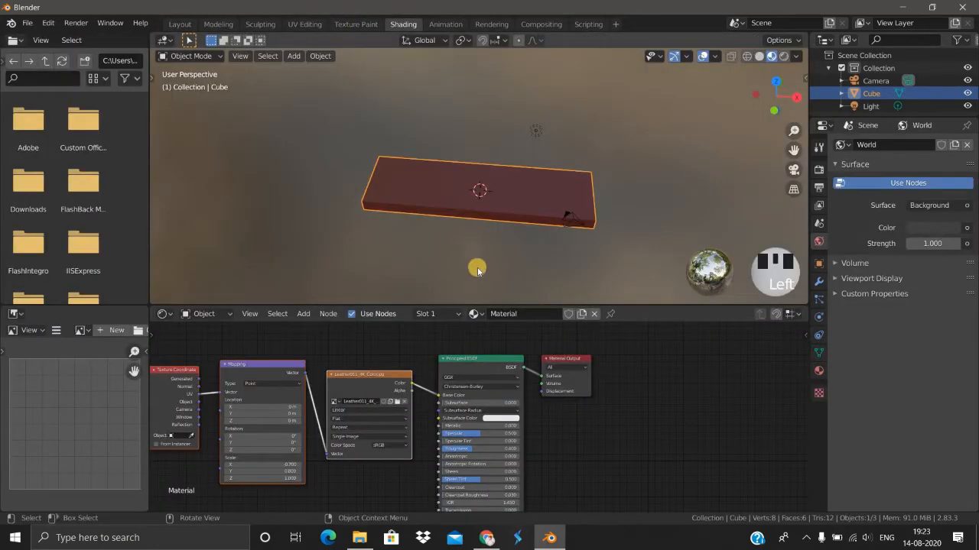
scroll(472, 265, down, 2)
scroll(471, 275, up, 3)
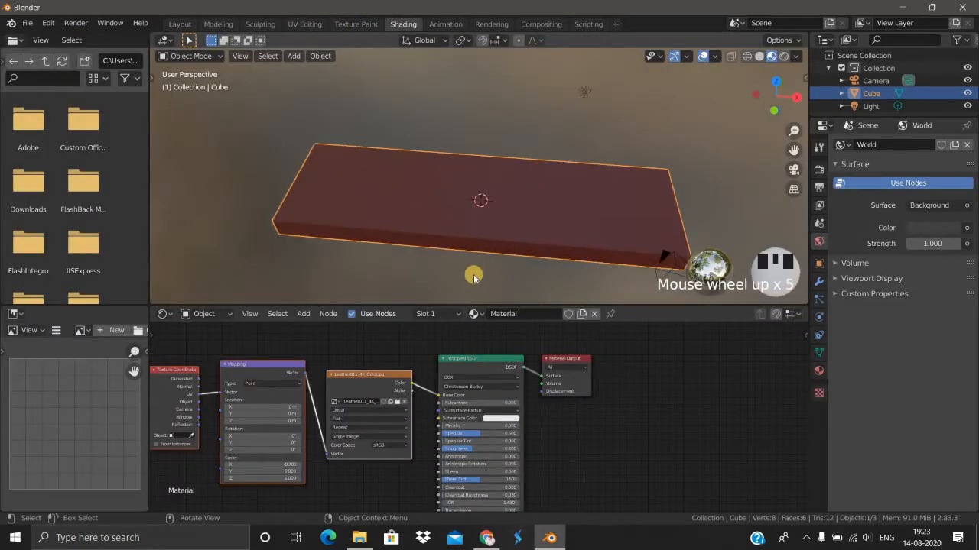
mouse_move(472, 275)
middle_down()
mouse_move(442, 267)
mouse_move(374, 213)
middle_up()
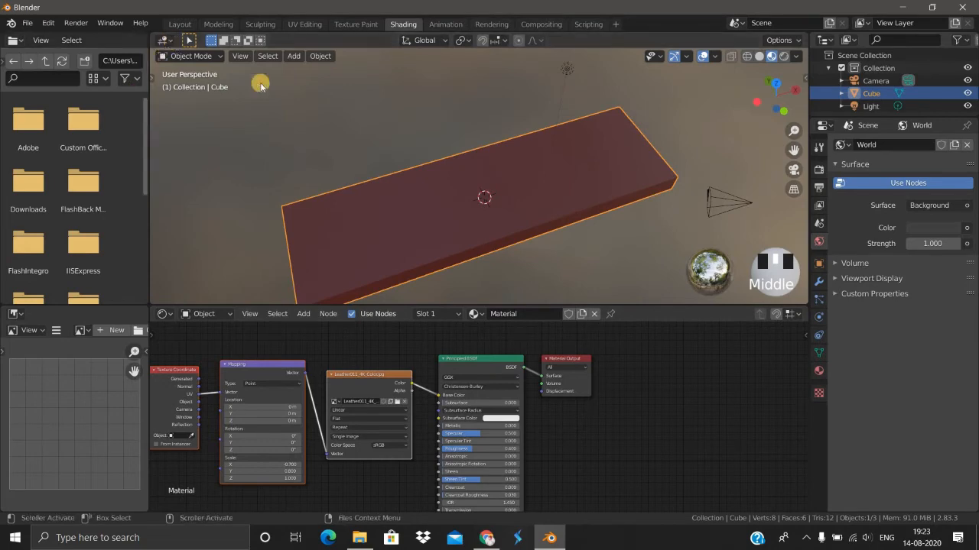
Reopen the UV Editing workspace and recreate the selected slab's UV map with Smart UV Project.
click(305, 24)
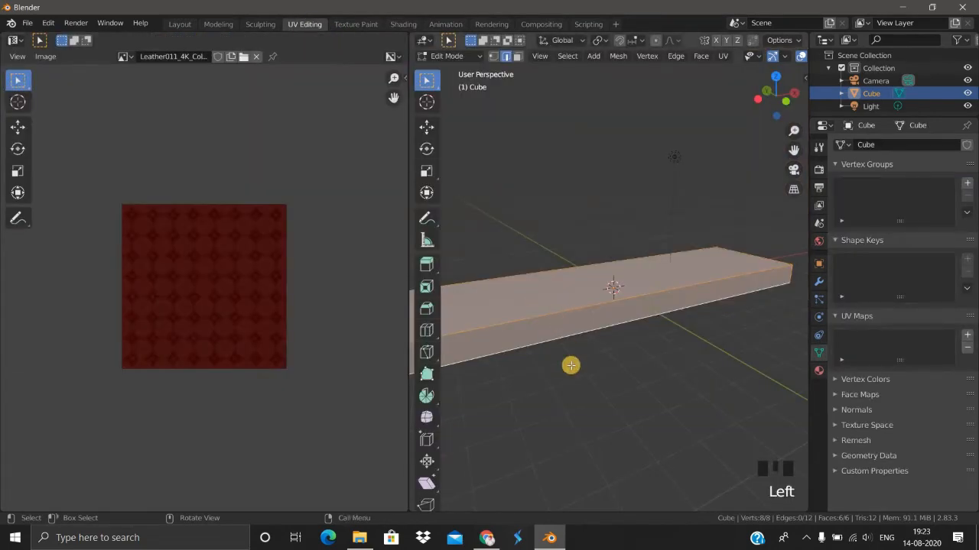
scroll(569, 375, down, 2)
middle_drag(568, 384, 582, 374)
scroll(573, 367, up, 2)
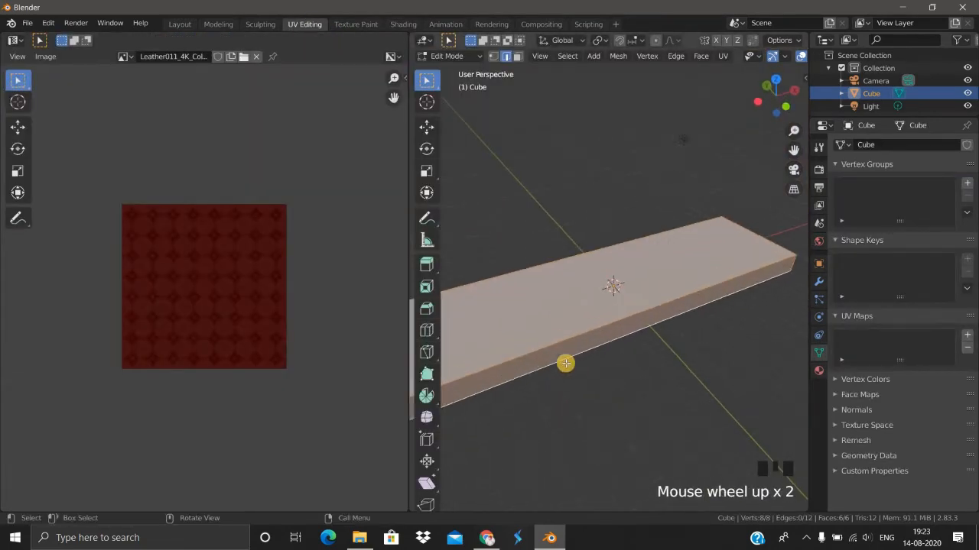
scroll(551, 340, down, 2)
key(u)
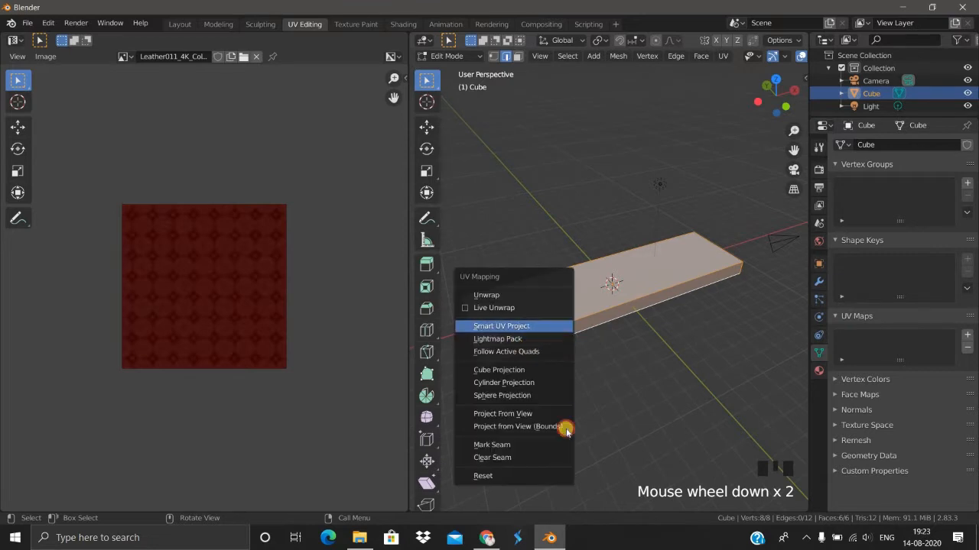
click(500, 325)
click(544, 428)
scroll(491, 203, up, 2)
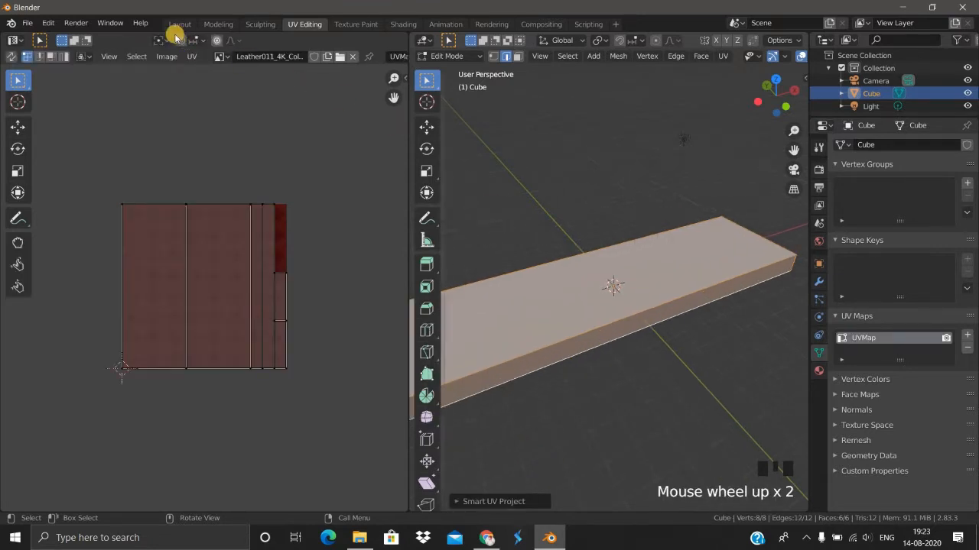
Examine the leather material on the slab's top and sides in the Shading workspace with the recreated UV map.
click(402, 26)
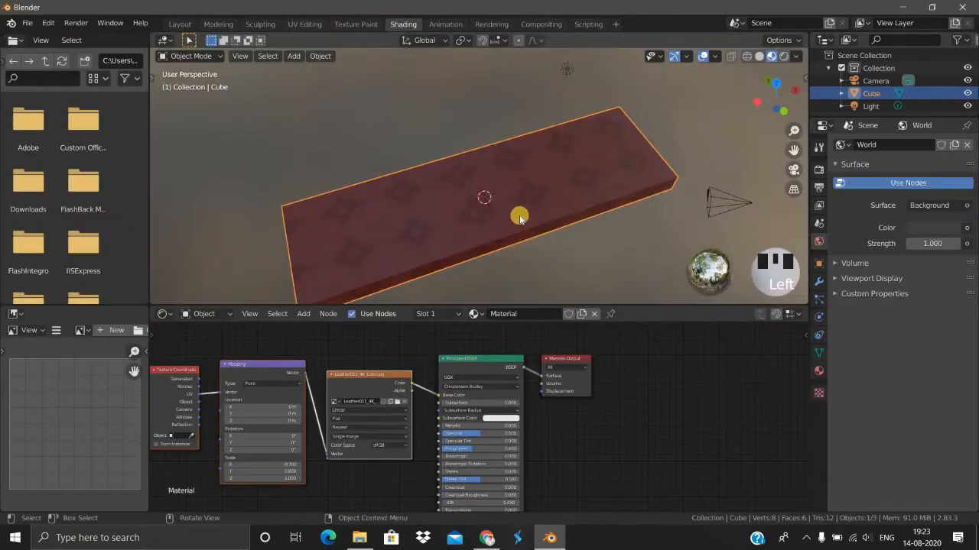
middle_drag(519, 215, 503, 284)
scroll(493, 250, up, 1)
scroll(494, 263, down, 2)
scroll(500, 283, down, 2)
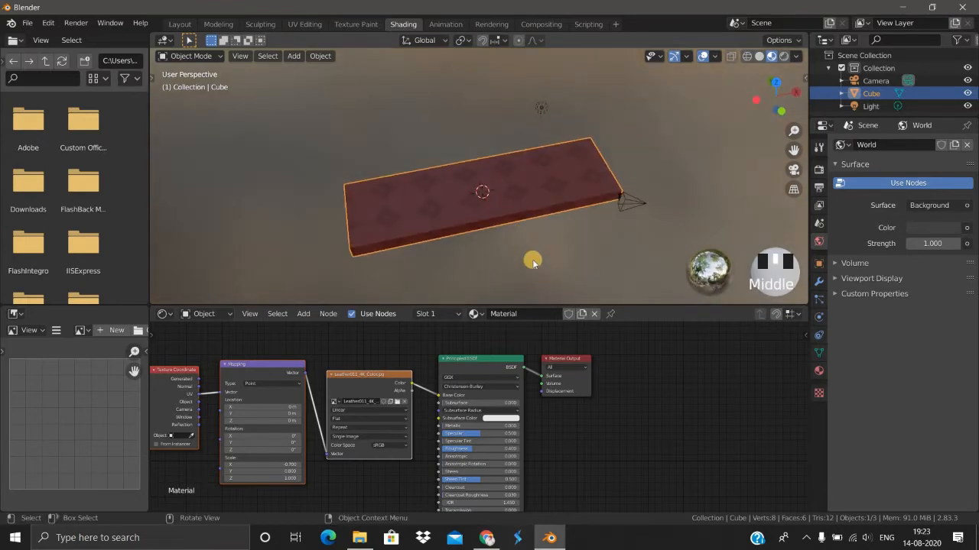
middle_drag(468, 214, 443, 227)
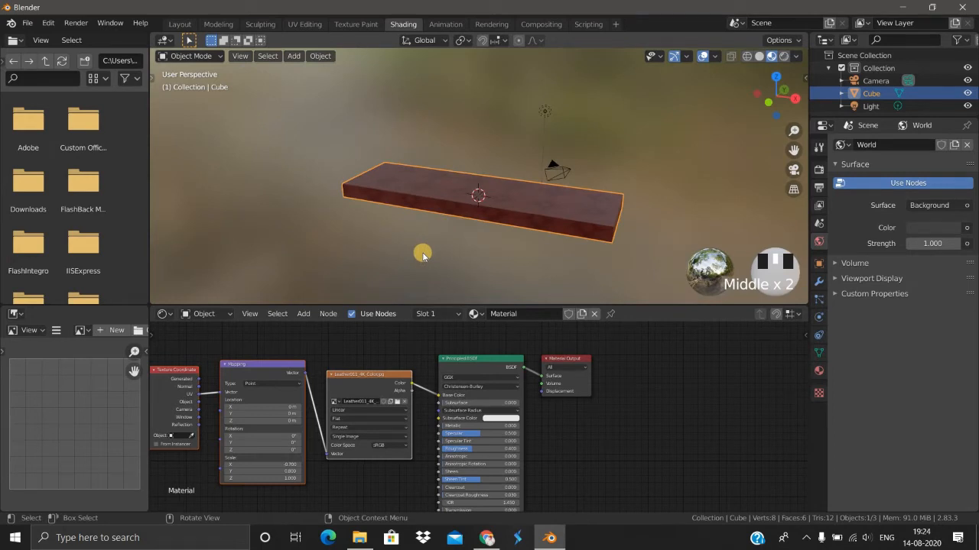
middle_drag(410, 280, 463, 225)
scroll(386, 257, up, 2)
scroll(441, 286, down, 2)
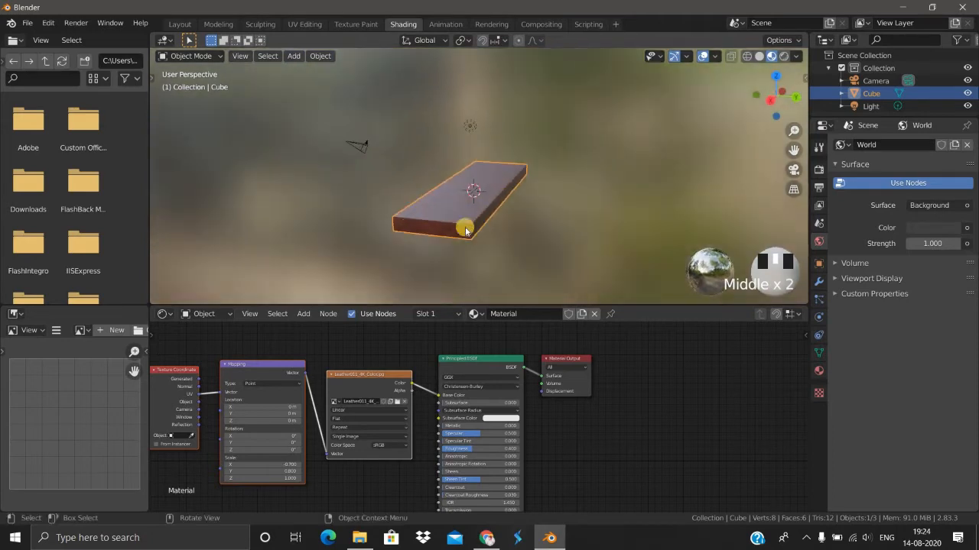
scroll(406, 250, down, 1)
middle_drag(405, 250, 353, 223)
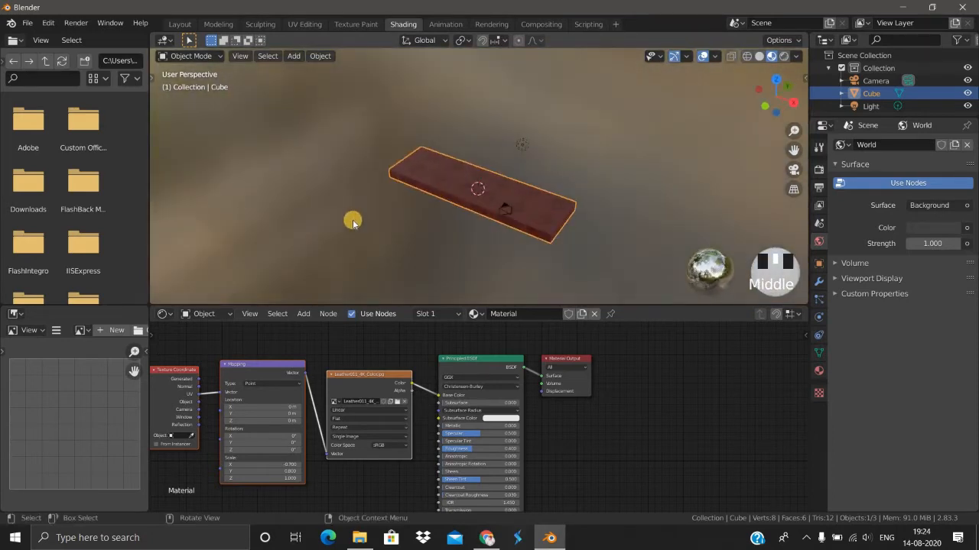
Switch to Texture Haven in the browser, open castle_brick_02_red from the Bricks category, and view the All Maps download options.
click(487, 537)
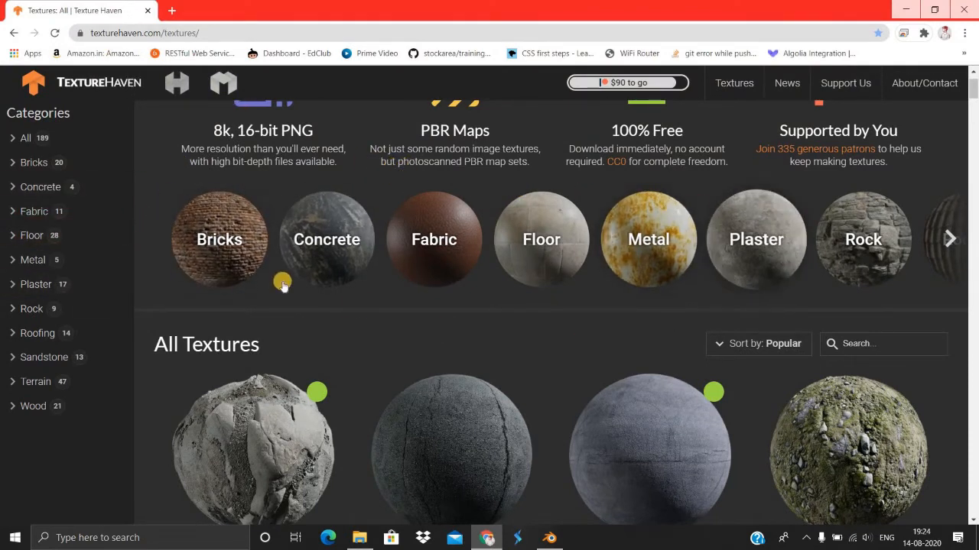
click(230, 257)
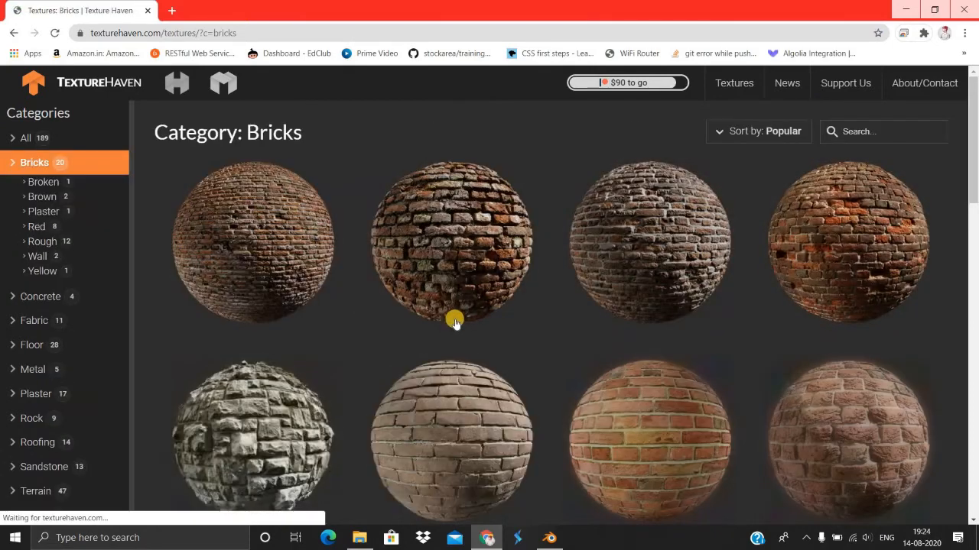
click(443, 260)
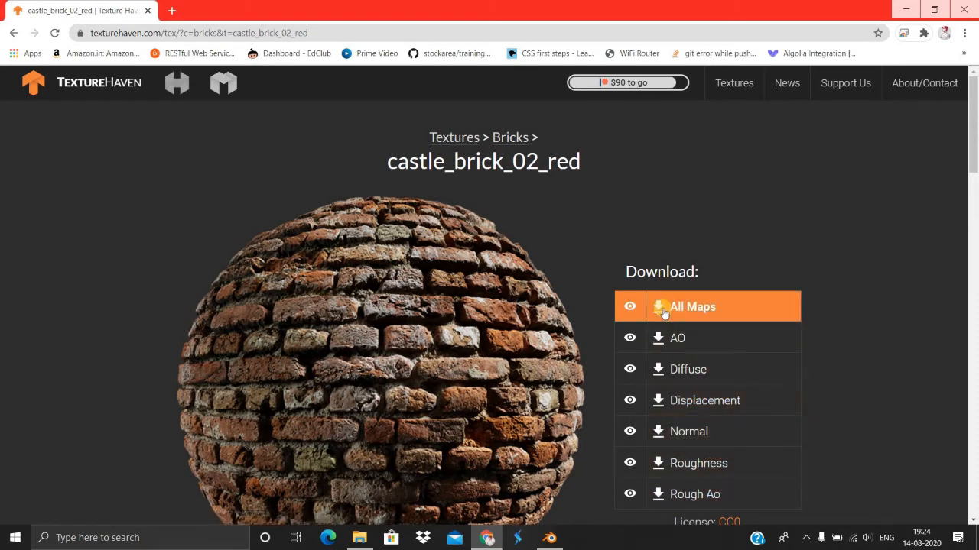
scroll(711, 212, down, 2)
mouse_move(683, 179)
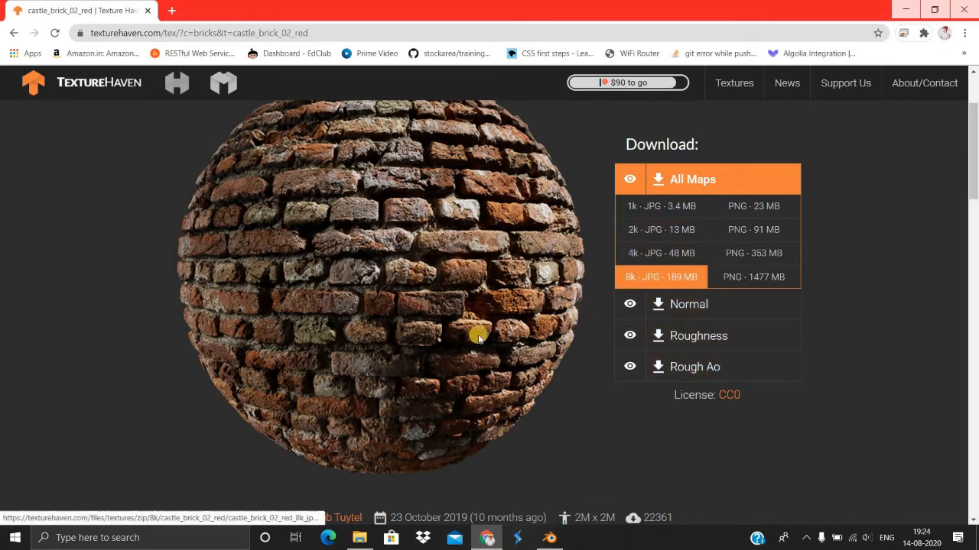
Switch back to Blender and inspect the slab's leather pattern from several angles.
click(555, 540)
scroll(433, 240, down, 2)
middle_drag(432, 240, 519, 240)
scroll(519, 240, up, 2)
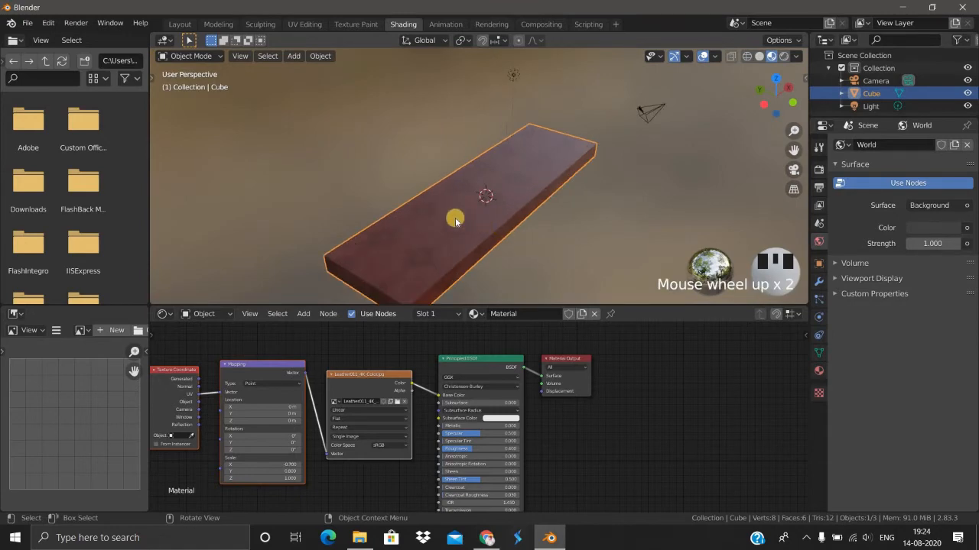
middle_drag(455, 220, 464, 254)
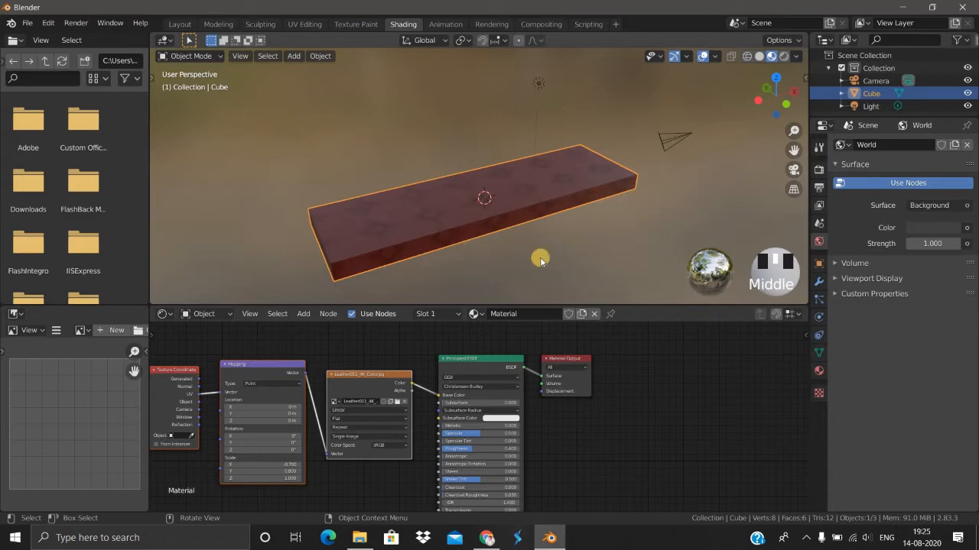
scroll(477, 243, down, 1)
middle_drag(537, 257, 464, 267)
scroll(497, 257, down, 2)
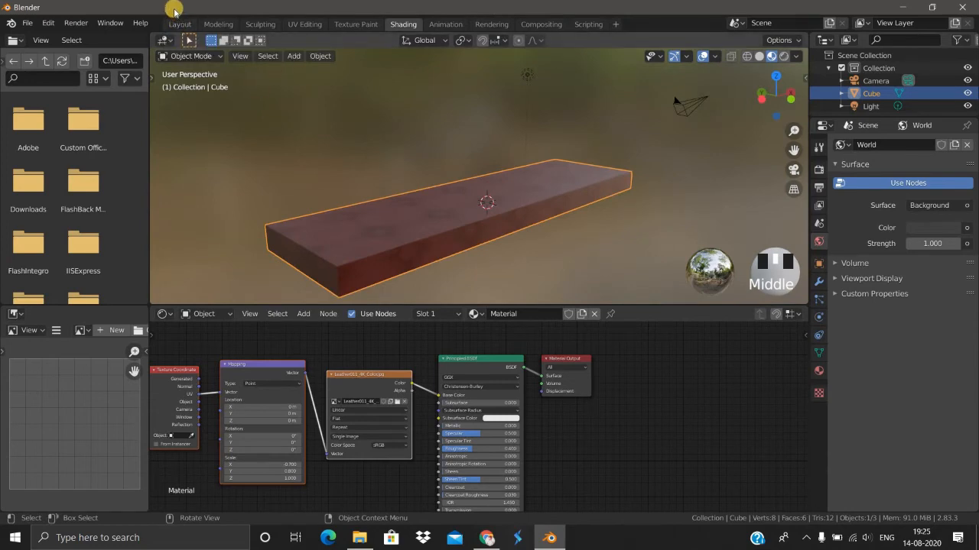
Delete the slab from the scene in the Layout workspace.
click(176, 25)
scroll(430, 264, down, 2)
middle_drag(430, 265, 432, 302)
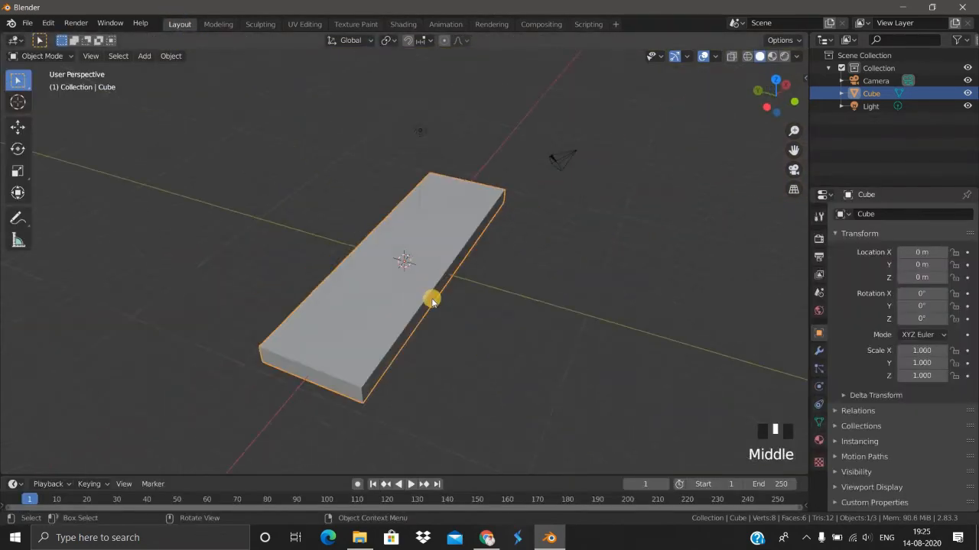
key(x)
click(424, 340)
middle_drag(408, 326, 393, 310)
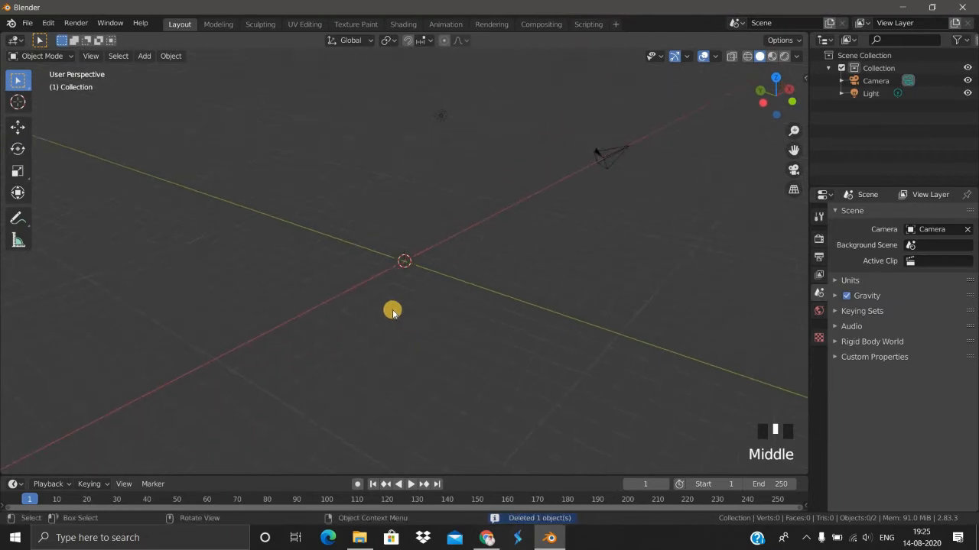
Add a Monkey mesh at the origin and show the UV Maps list in its object data properties.
key(shift+a)
mouse_move(388, 267)
click(472, 387)
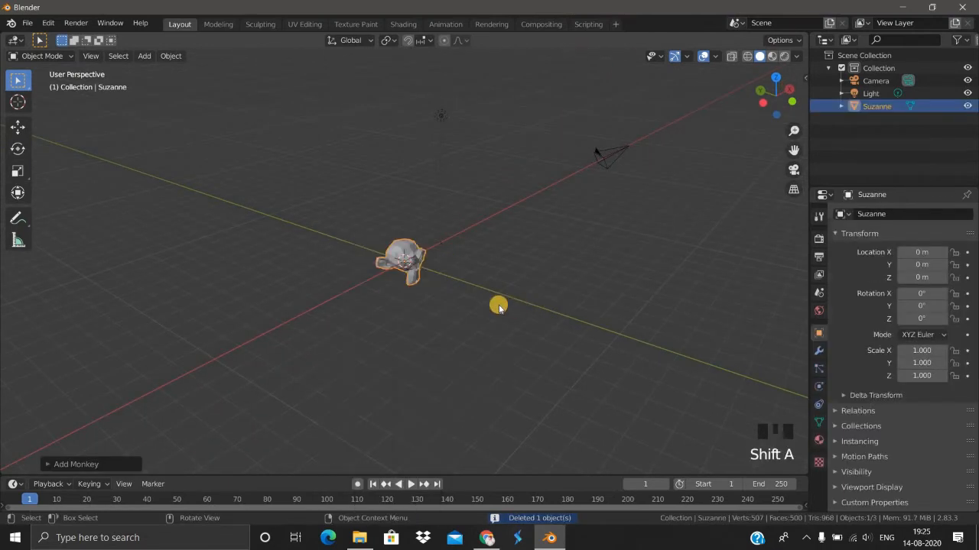
middle_drag(498, 304, 374, 303)
scroll(374, 304, up, 5)
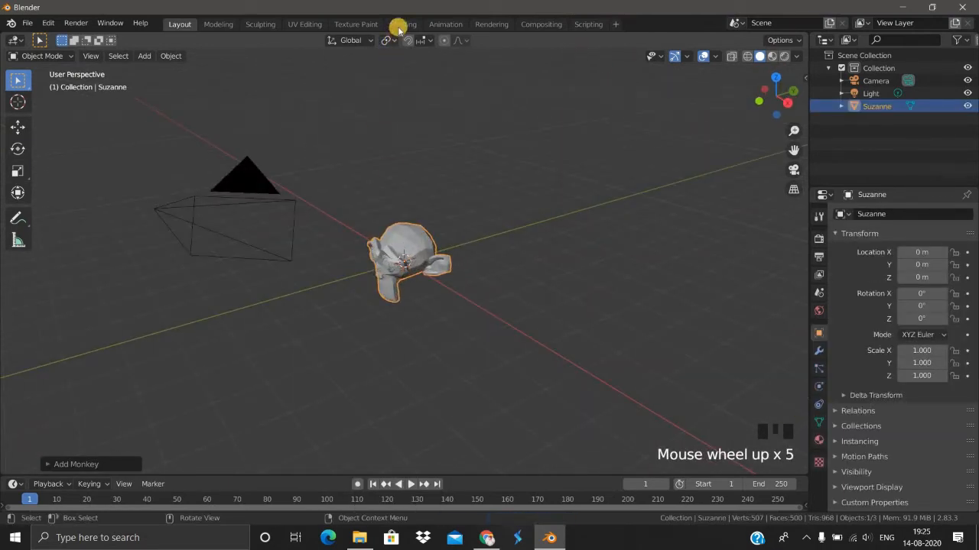
click(819, 421)
click(835, 387)
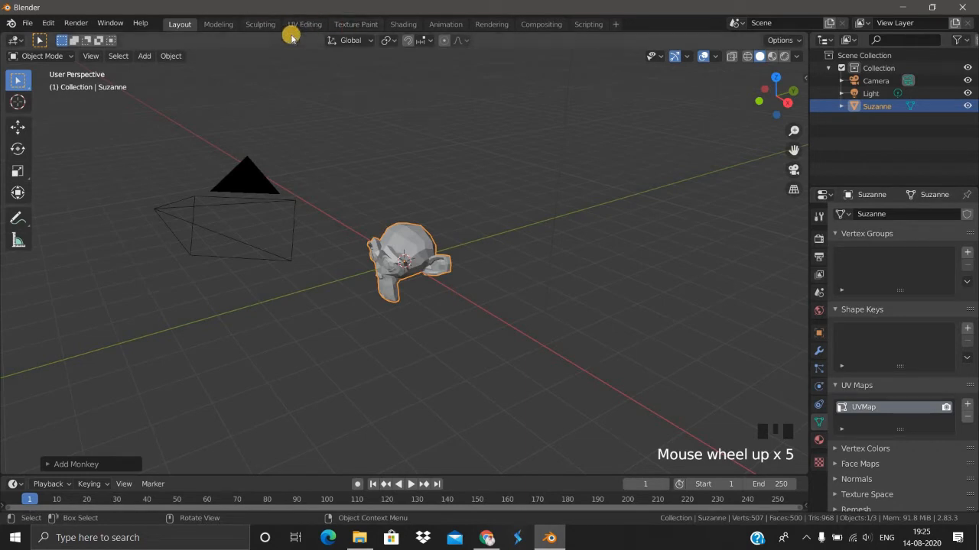
Create a new material for the monkey head in the Shading workspace.
click(403, 24)
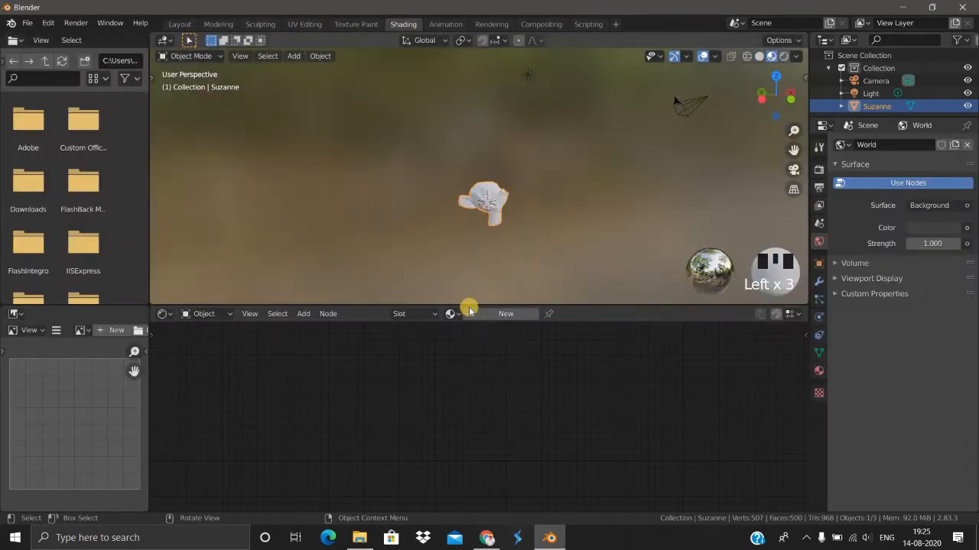
middle_drag(456, 231, 509, 319)
click(506, 315)
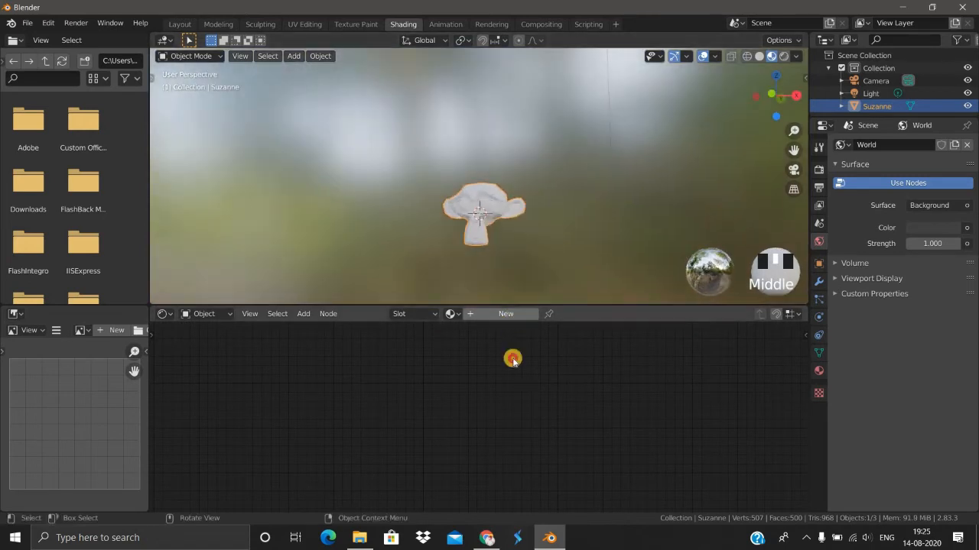
scroll(578, 434, up, 2)
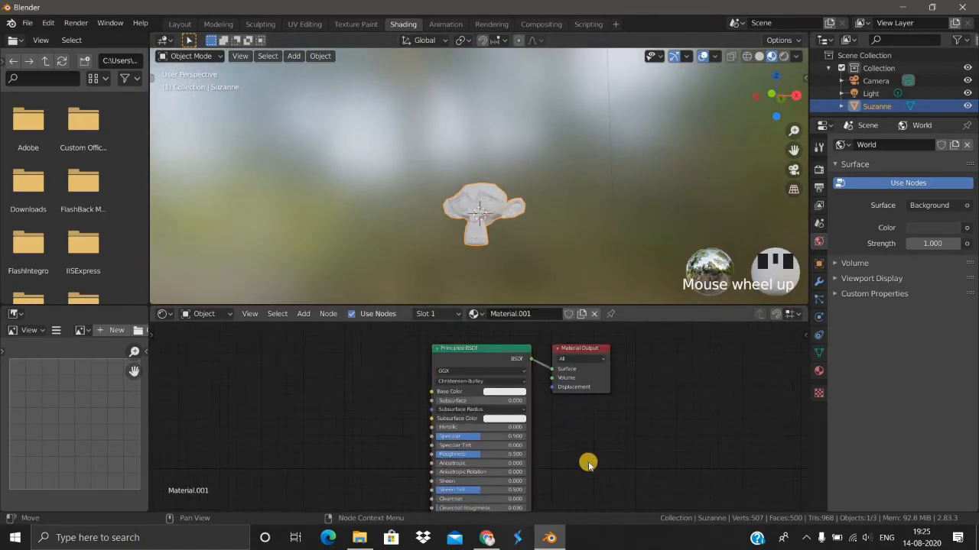
Add linked Texture Coordinate, Mapping and Image Texture nodes to the Principled BSDF and move them beside it, level with the shader.
click(392, 388)
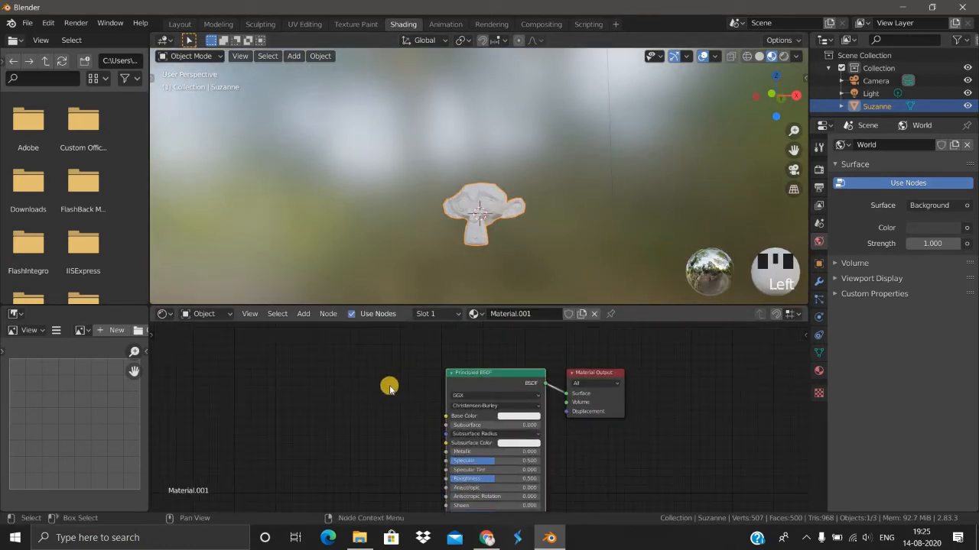
key(ctrl+t)
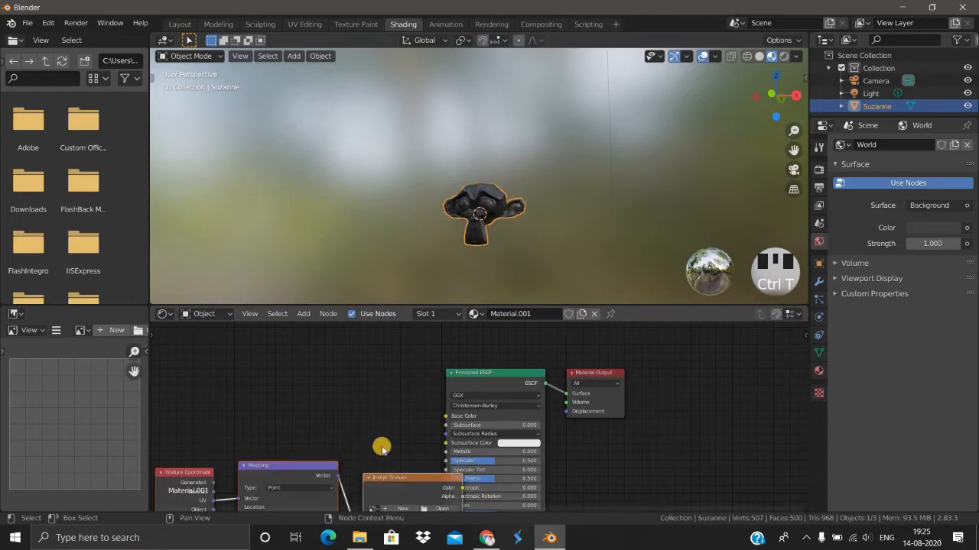
scroll(322, 405, down, 3)
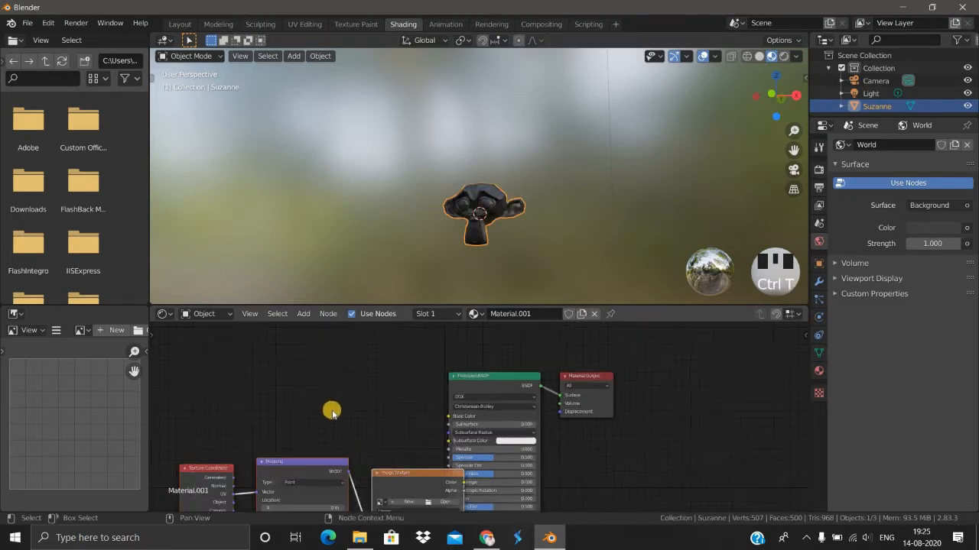
key(g)
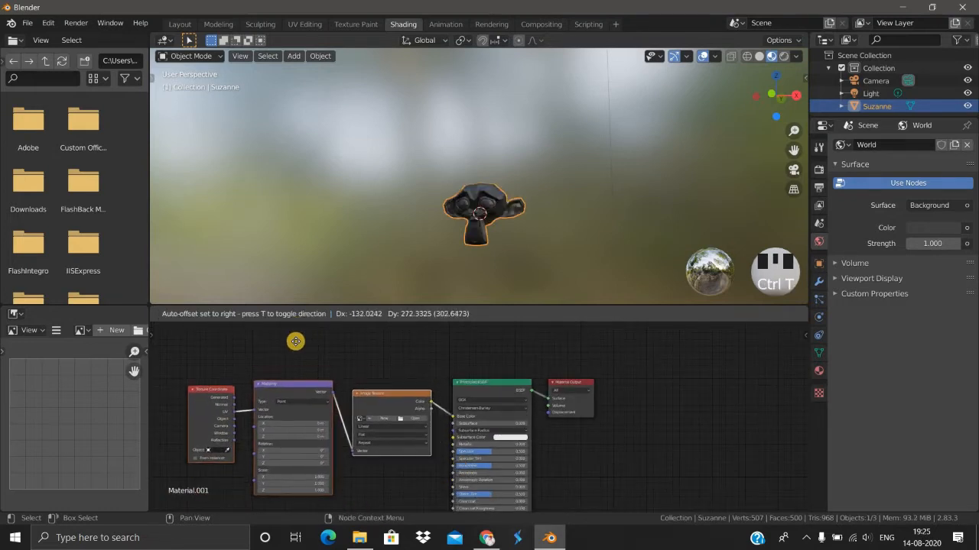
click(296, 341)
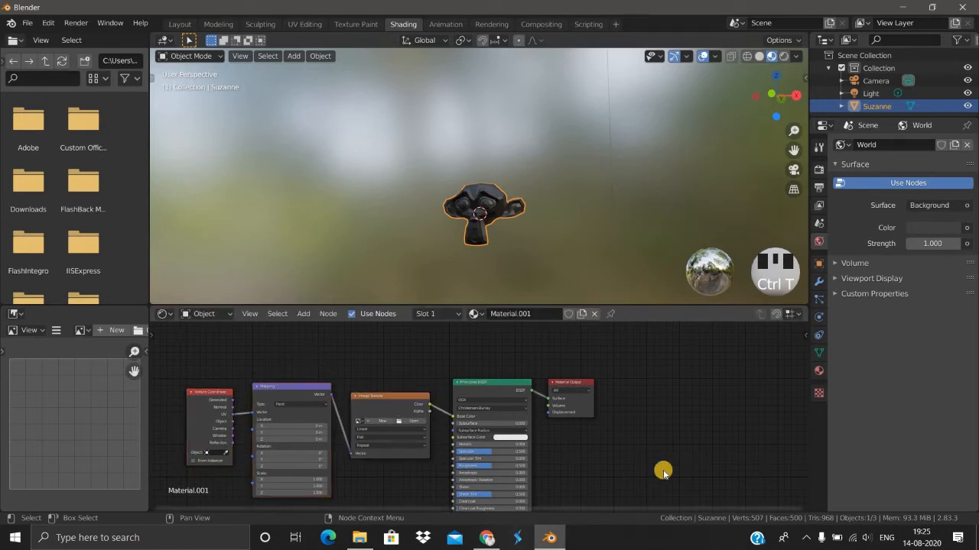
scroll(493, 402, up, 1)
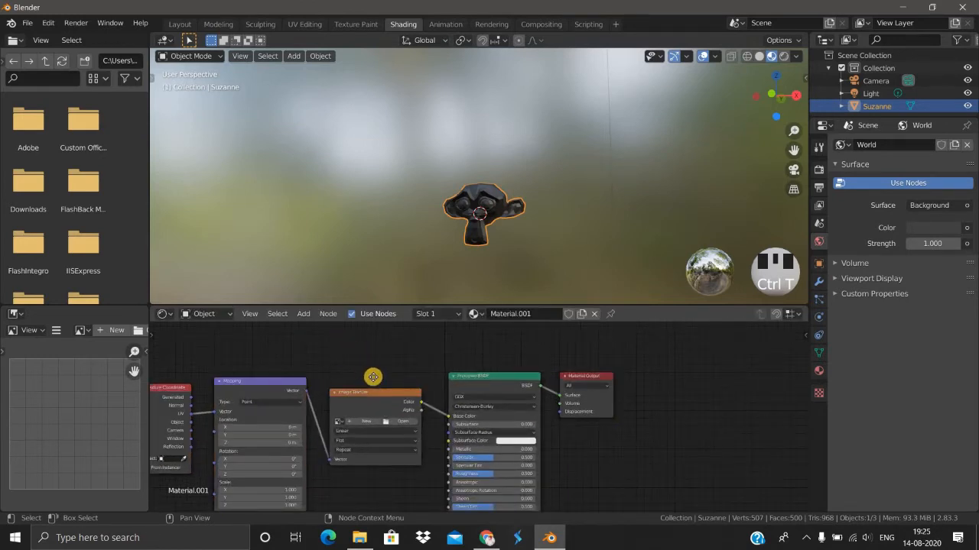
middle_drag(373, 376, 405, 414)
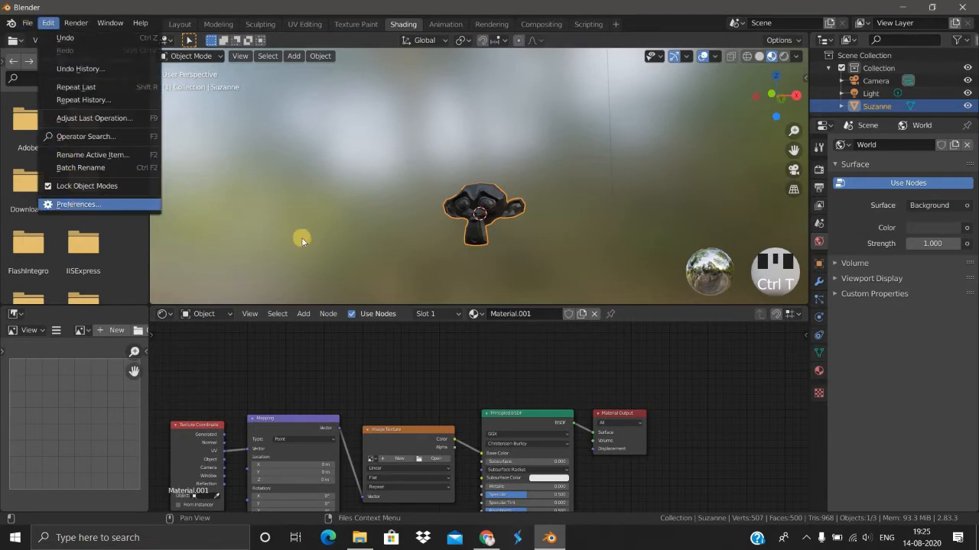
Search the add-ons in Preferences for "node" to check the Node Wrangler add-on, and close Preferences.
key(Return)
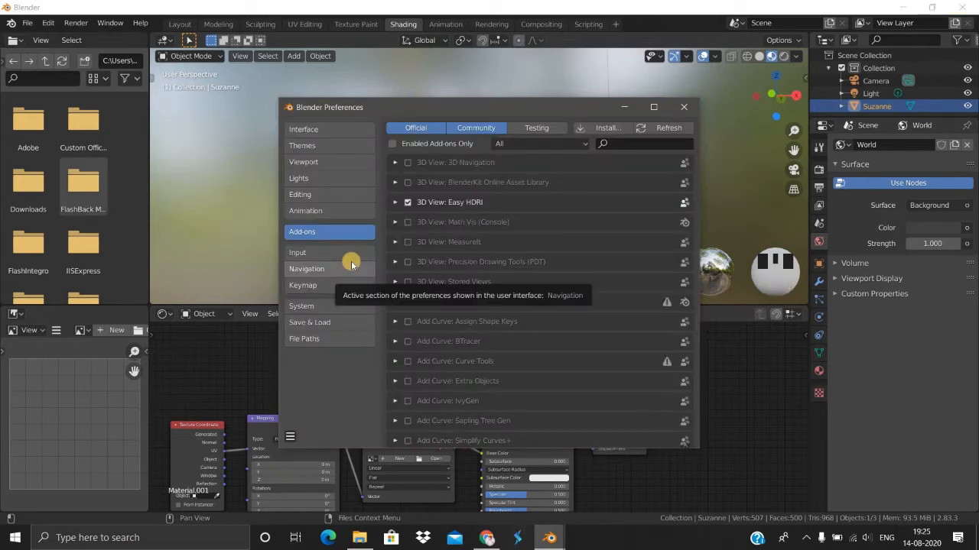
click(613, 144)
text(snow)
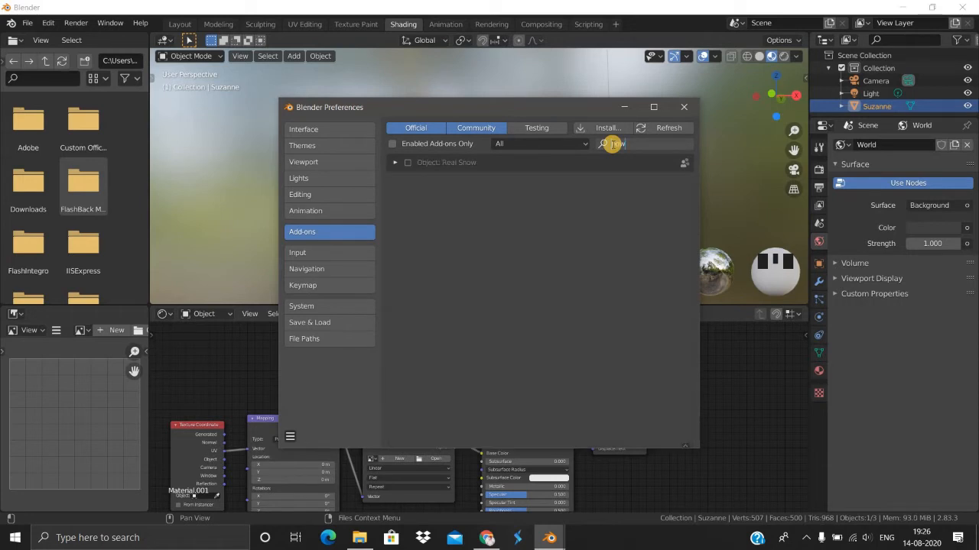
text(node)
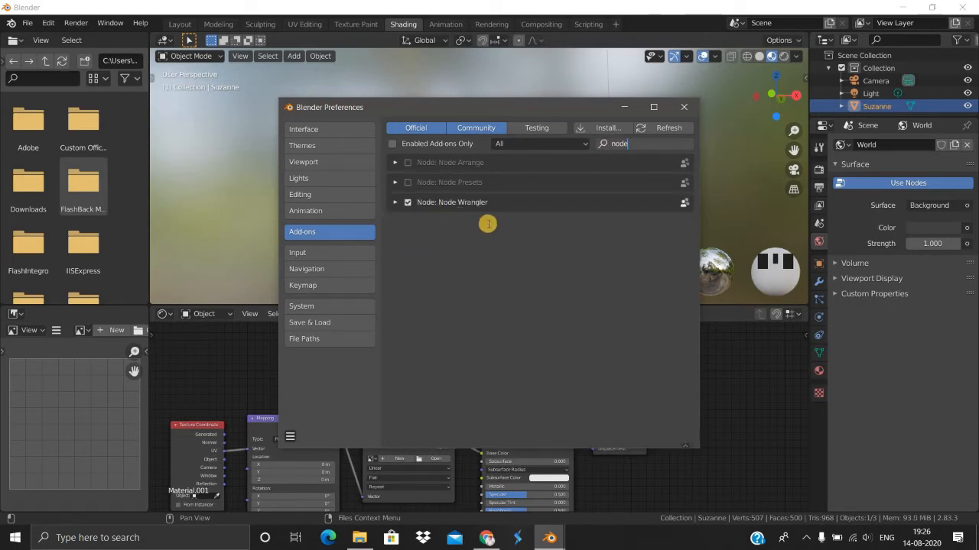
click(684, 106)
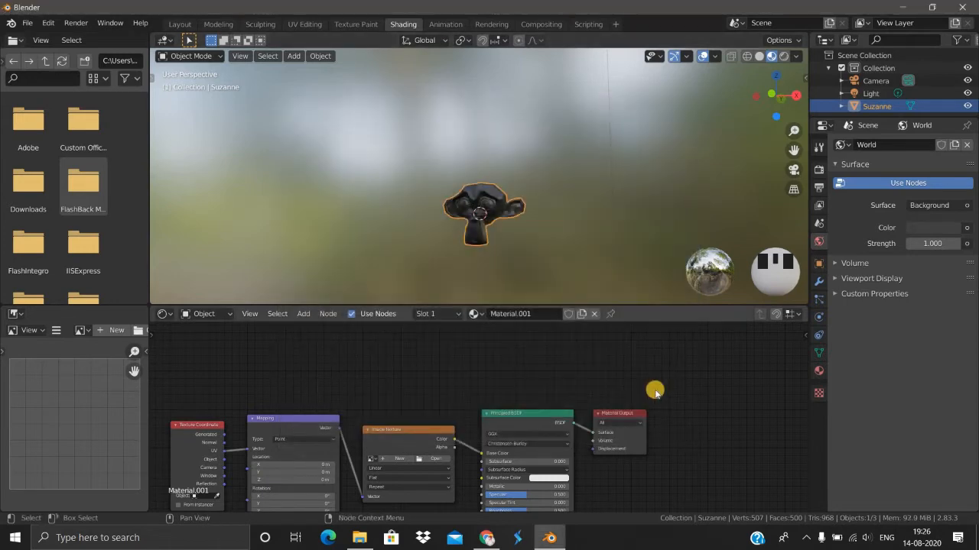
Load Blue_tiles_01_1K_Base_Color.png from the tiles folder into the monkey material's Image Texture node.
middle_drag(419, 437, 420, 373)
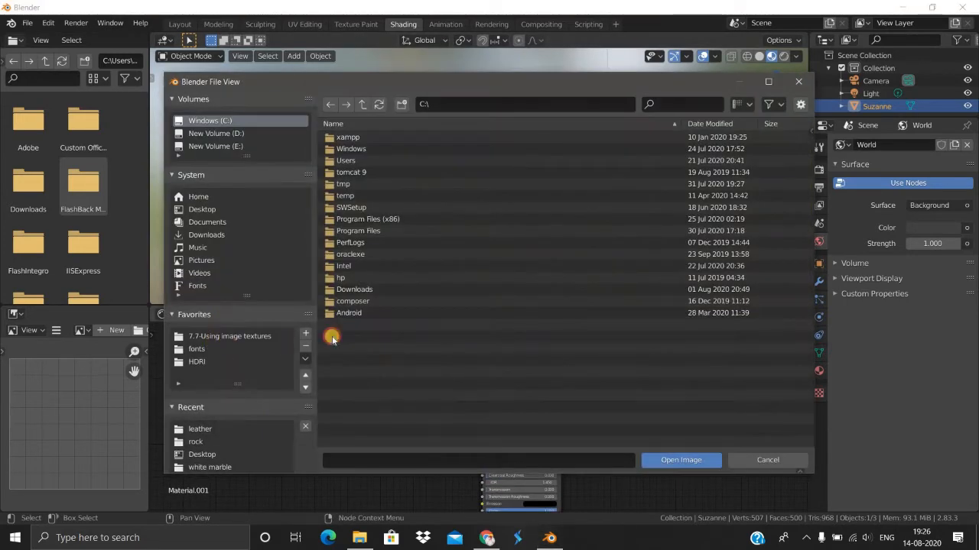
click(266, 337)
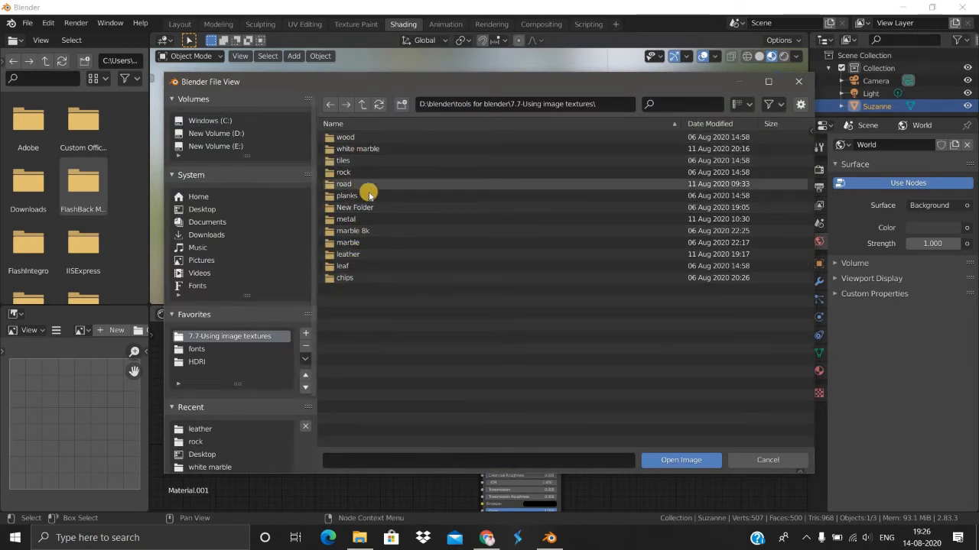
click(355, 257)
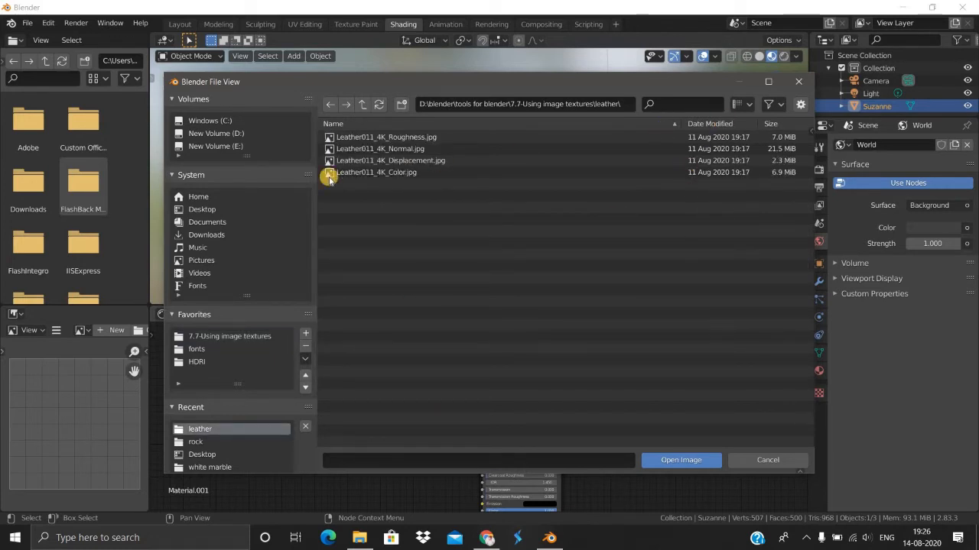
key(BackSpace)
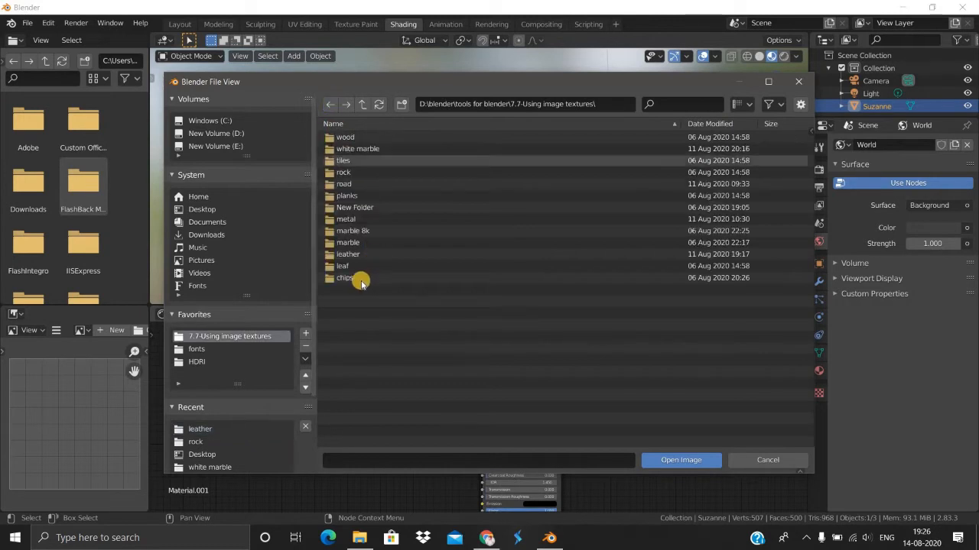
click(349, 138)
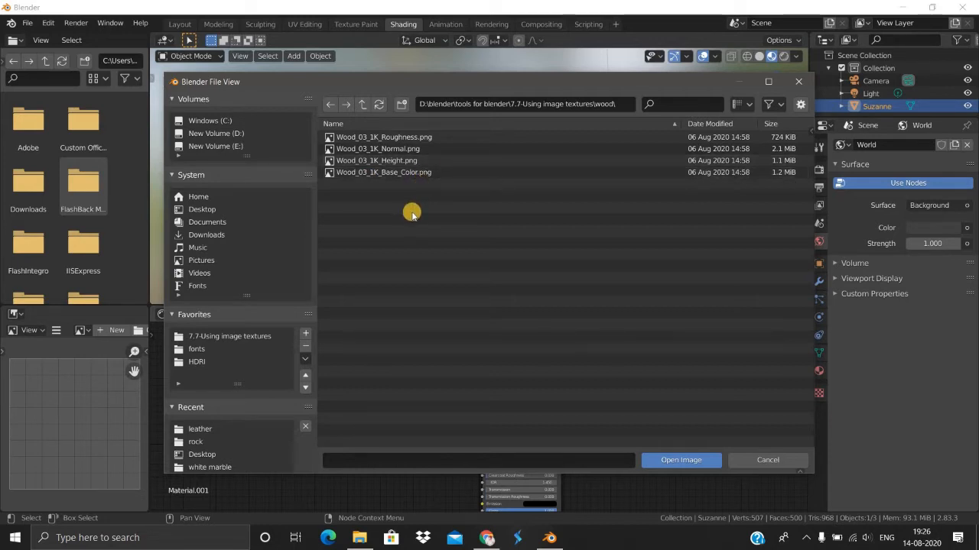
click(331, 105)
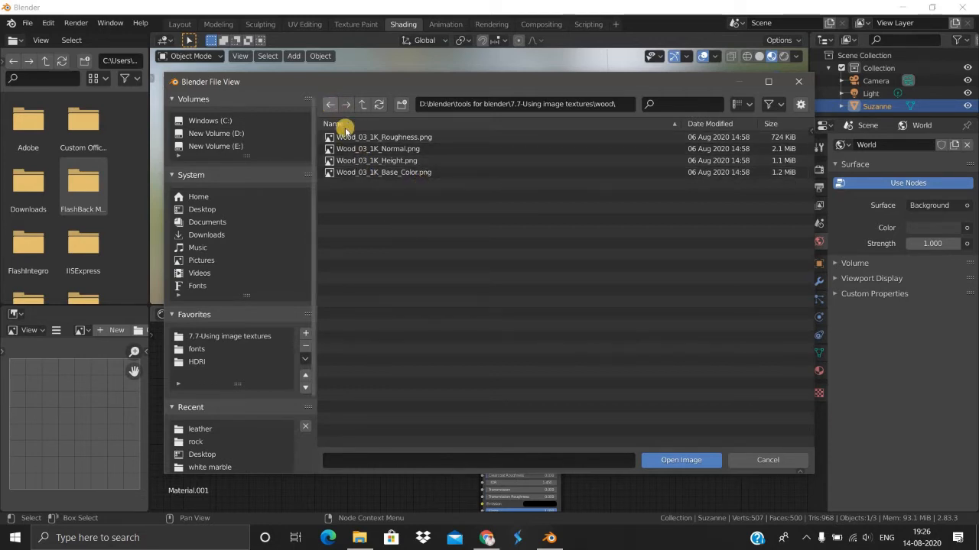
click(355, 163)
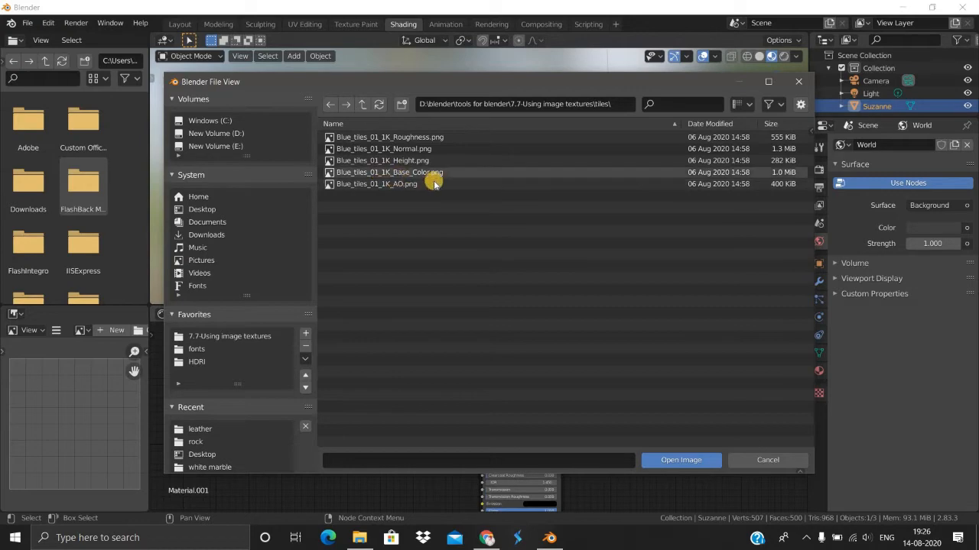
click(581, 173)
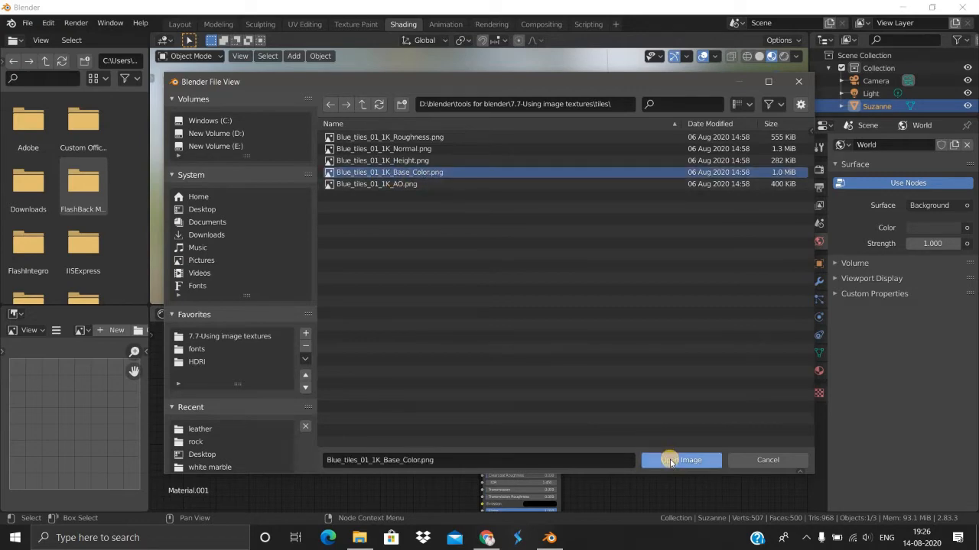
click(646, 459)
Examine how the blue tile texture wraps around the front and back of the monkey head.
scroll(533, 166, up, 3)
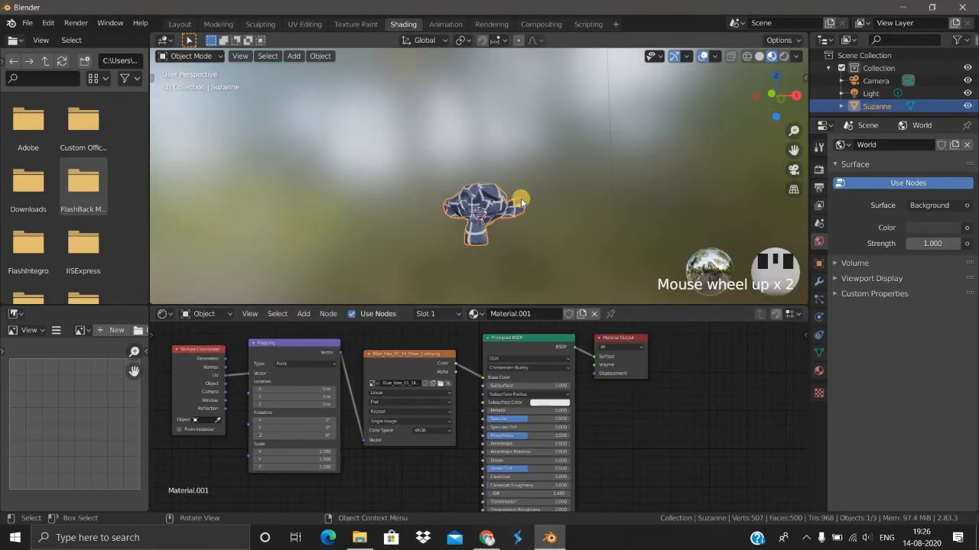
middle_drag(492, 221, 463, 201)
scroll(467, 237, up, 2)
scroll(519, 258, up, 2)
scroll(426, 222, down, 2)
scroll(451, 190, down, 2)
scroll(459, 219, up, 8)
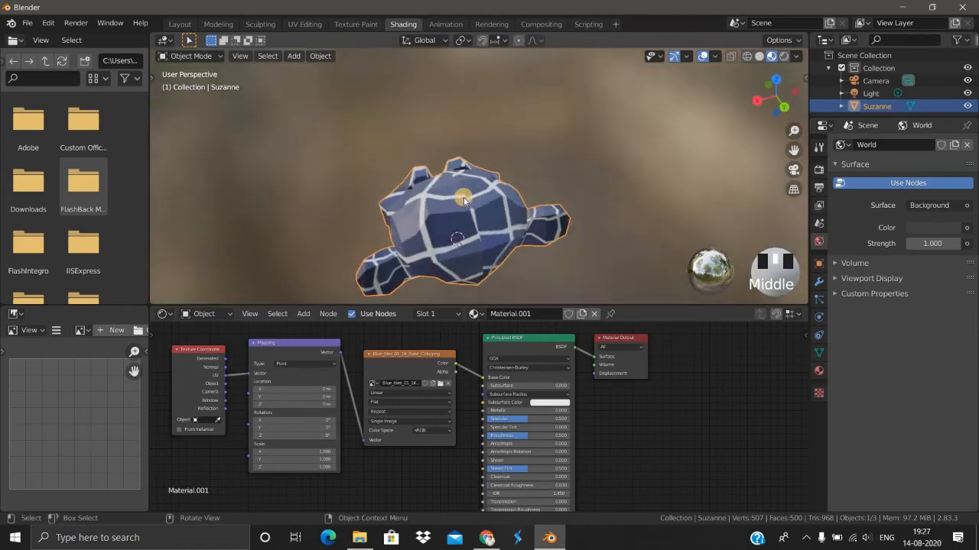
scroll(471, 212, down, 3)
middle_drag(437, 158, 600, 192)
scroll(523, 224, up, 4)
scroll(508, 230, up, 7)
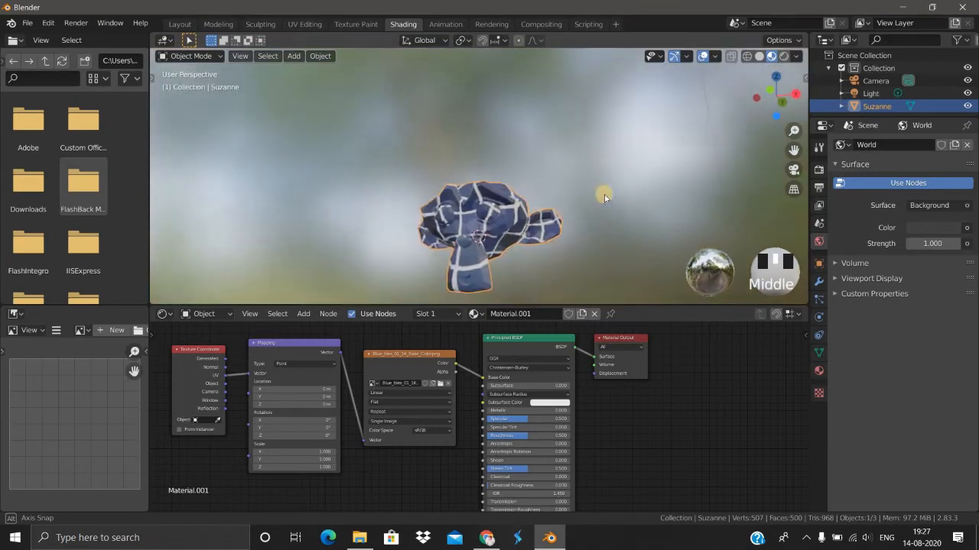
Replace the Image Texture node's image with Rock_04_1K_Base_Color.png from the rock folder.
click(438, 385)
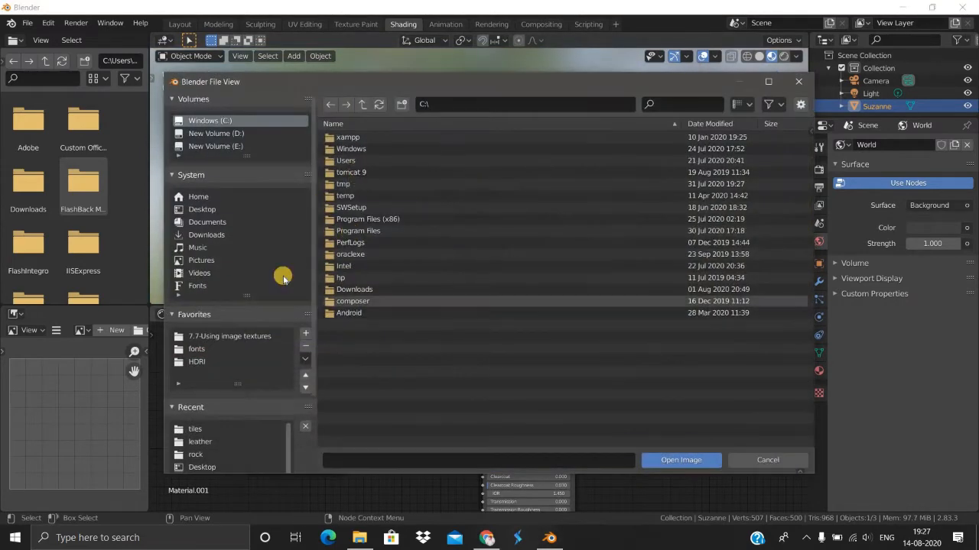
click(227, 337)
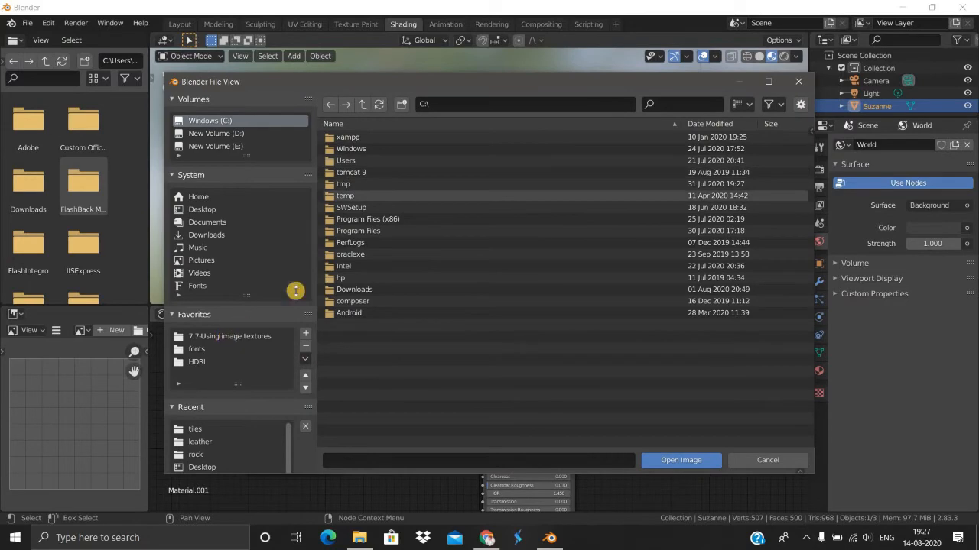
double_click(375, 173)
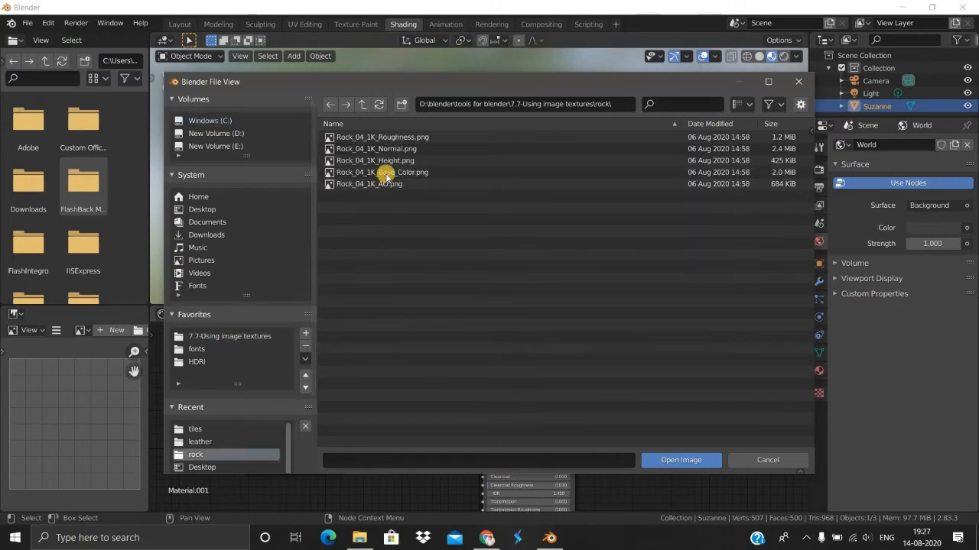
click(383, 173)
click(664, 466)
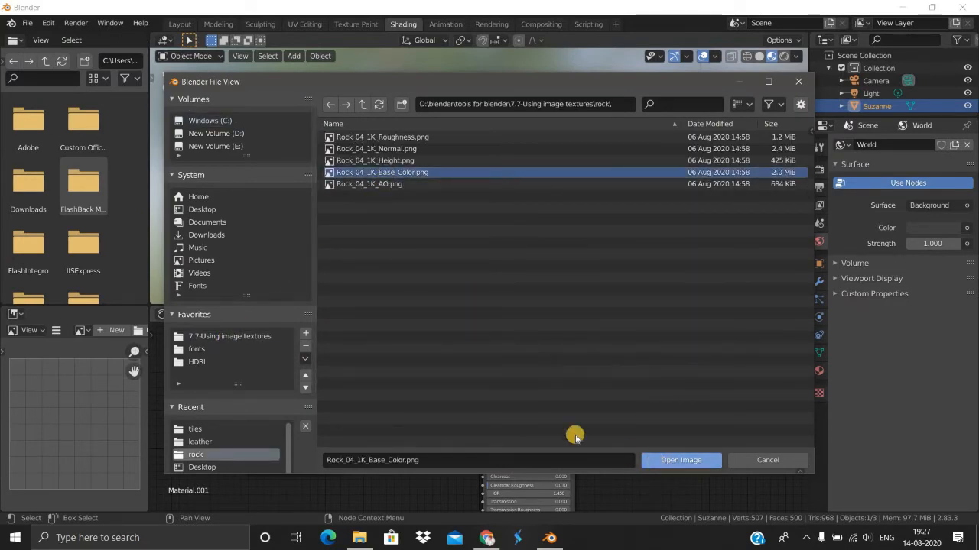
Add a level 2 subdivision surface to the monkey head and shade it smooth.
scroll(541, 237, up, 2)
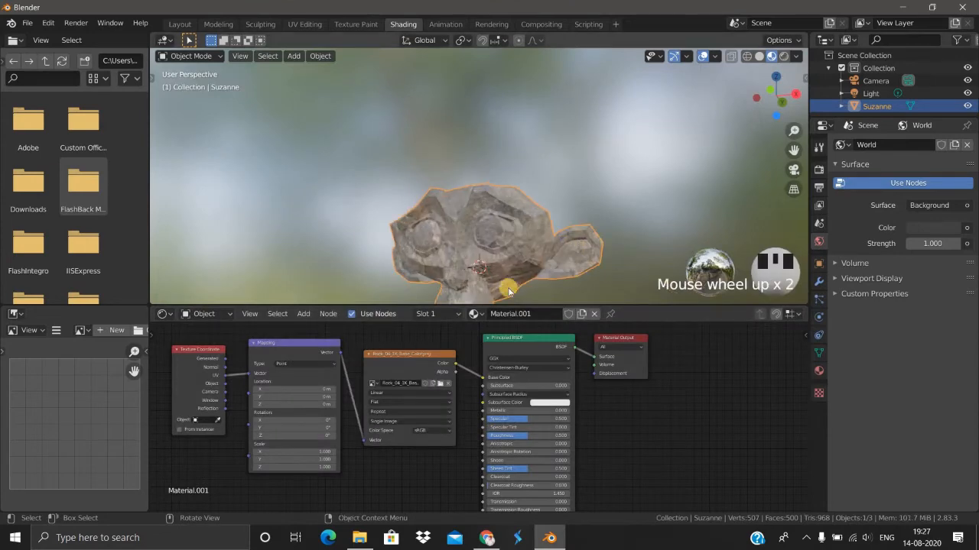
middle_drag(541, 237, 500, 158)
scroll(535, 157, down, 2)
scroll(461, 242, up, 2)
shift+middle_drag(461, 241, 448, 210)
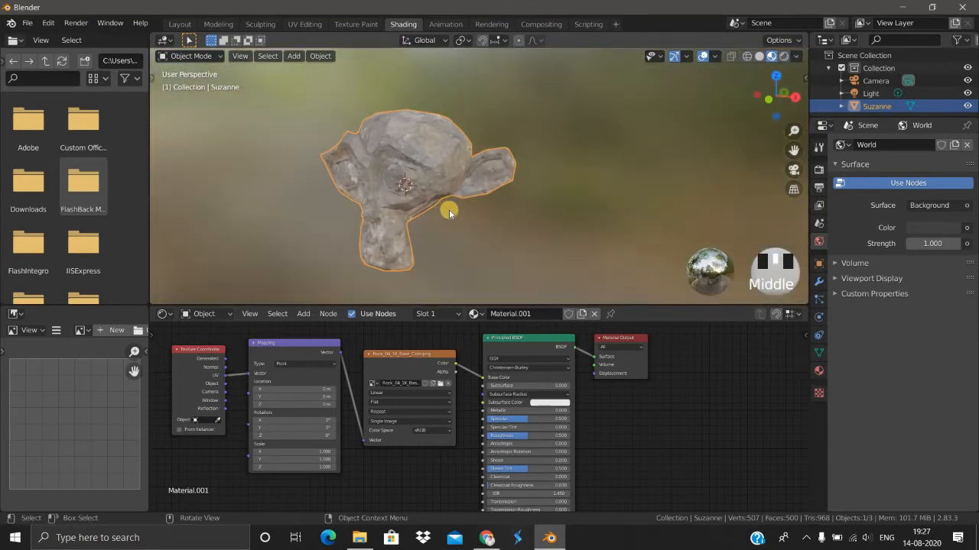
scroll(448, 209, up, 1)
key(ctrl+2)
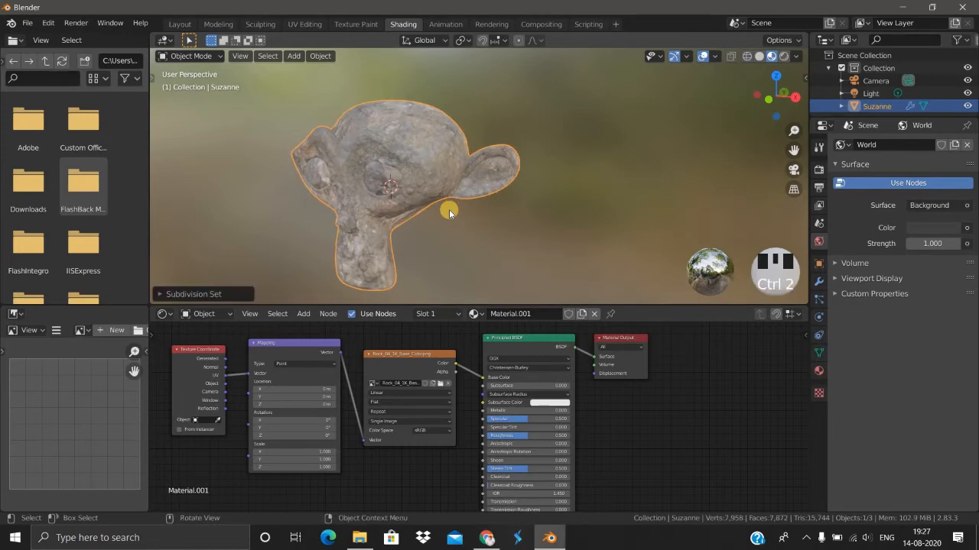
scroll(448, 203, up, 1)
scroll(430, 176, down, 2)
right_click(430, 177)
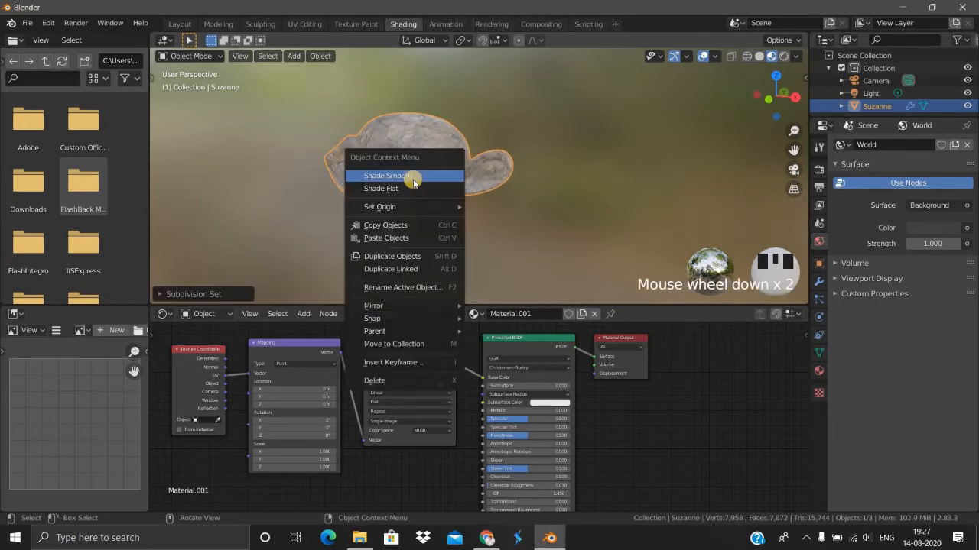
scroll(383, 239, up, 1)
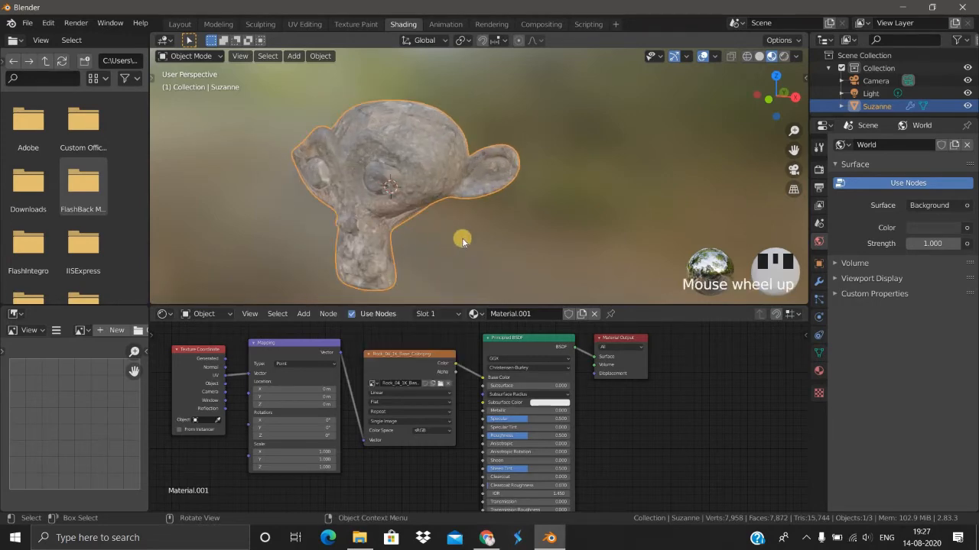
Inspect the rock texture on the smoothed monkey head from several angles.
mouse_move(463, 242)
middle_down()
mouse_move(482, 236)
mouse_move(369, 219)
mouse_move(432, 214)
mouse_move(344, 201)
mouse_move(452, 212)
mouse_move(462, 202)
middle_up()
scroll(428, 213, down, 2)
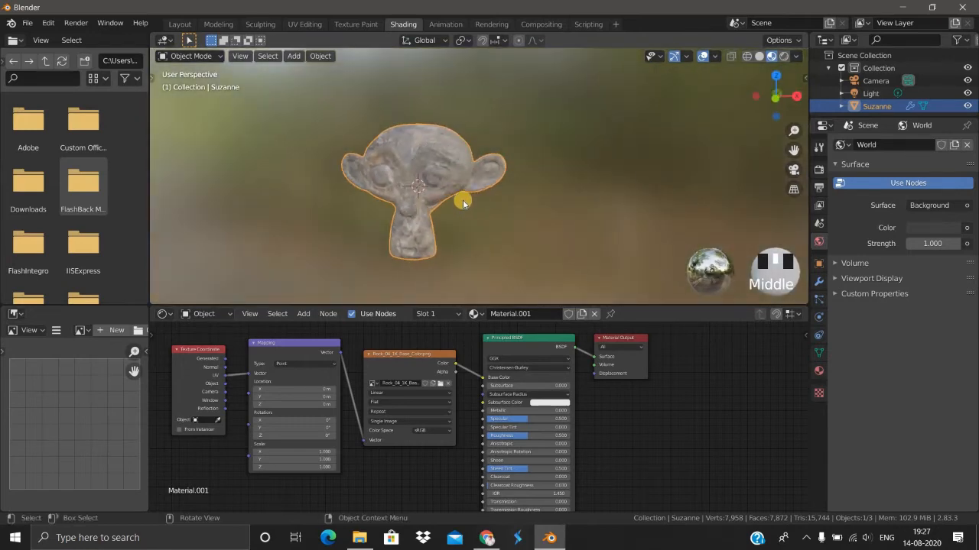
scroll(396, 214, down, 2)
middle_drag(395, 214, 402, 222)
scroll(428, 240, up, 5)
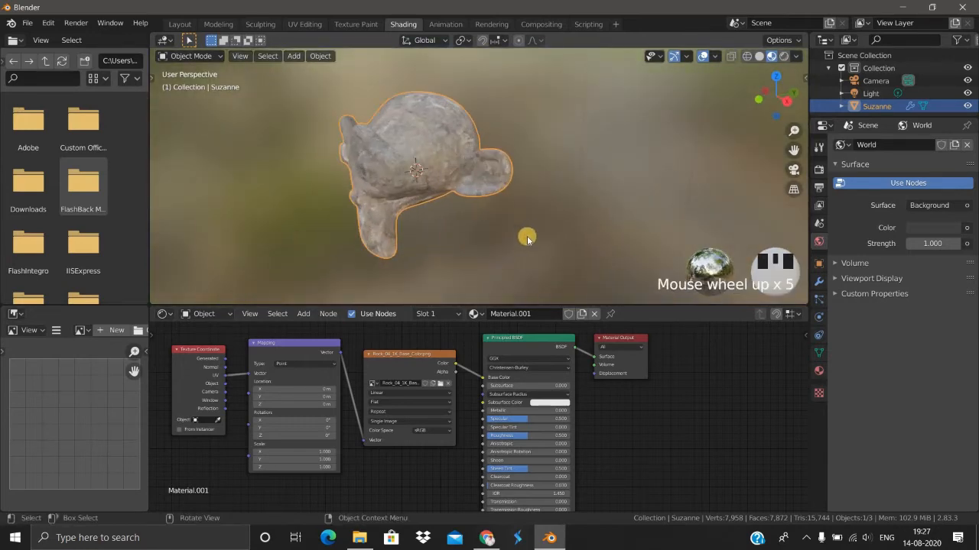
scroll(527, 238, down, 3)
shift+middle_drag(531, 159, 527, 183)
scroll(527, 183, down, 2)
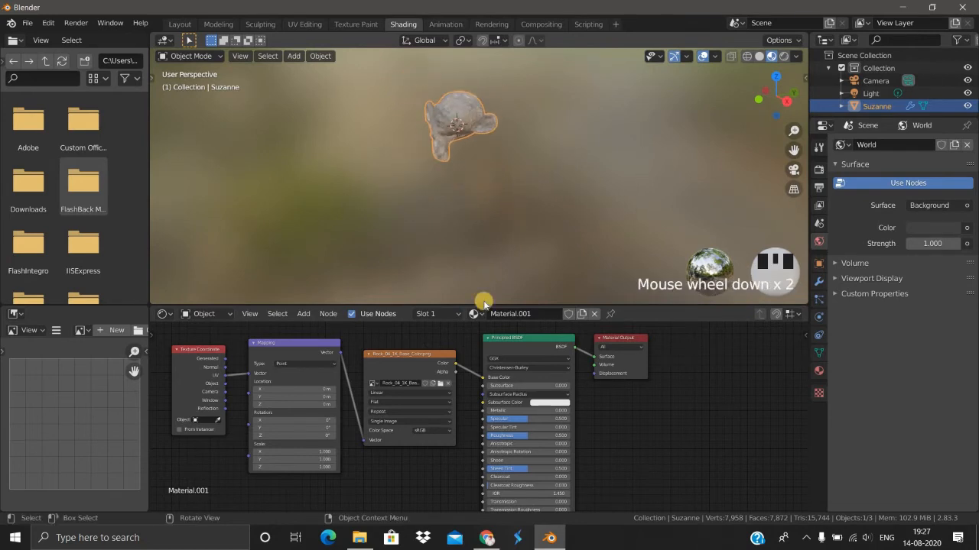
scroll(484, 302, down, 2)
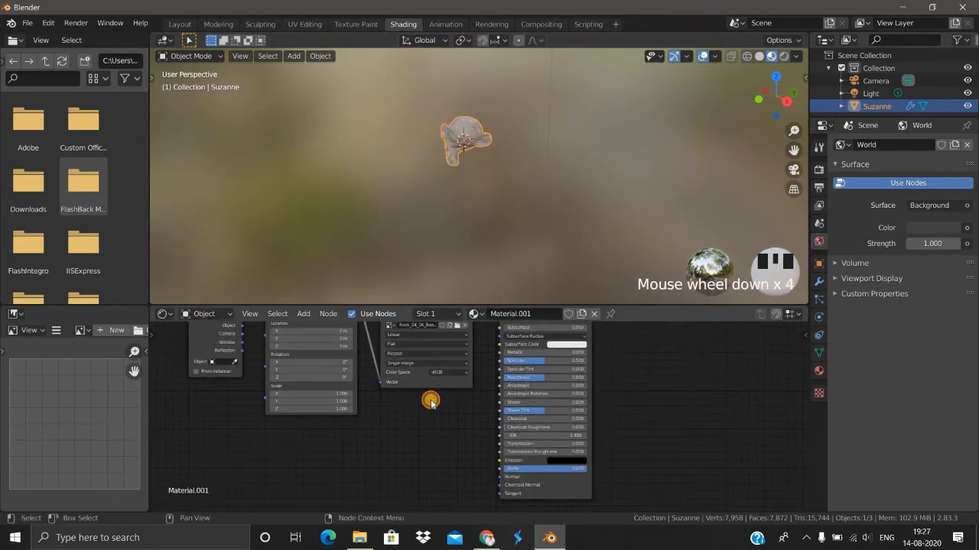
Duplicate the rock Image Texture node and place the copy below the Mapping node.
click(431, 403)
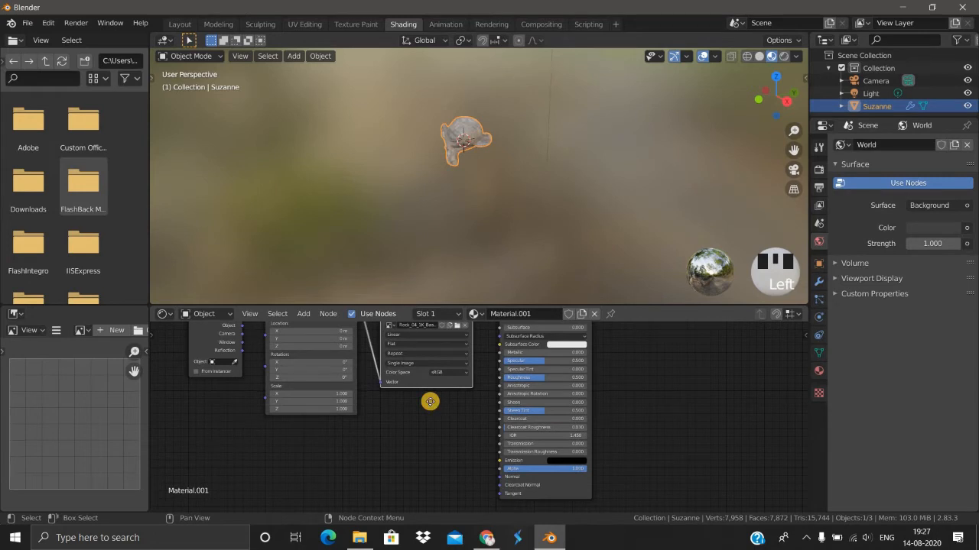
key(shift+d)
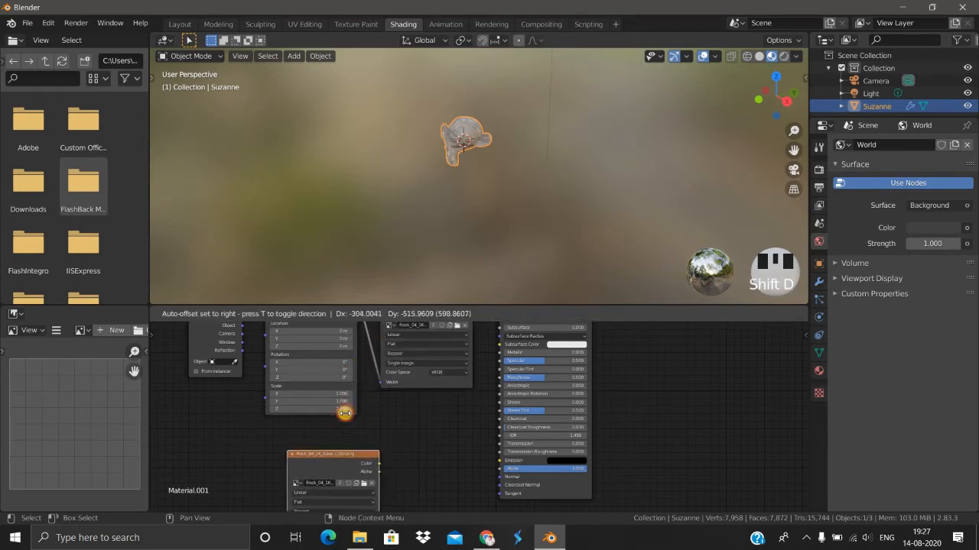
click(351, 413)
Move the Texture Coordinate and Mapping nodes together further left and down, away from the two Image Texture nodes.
key(Home)
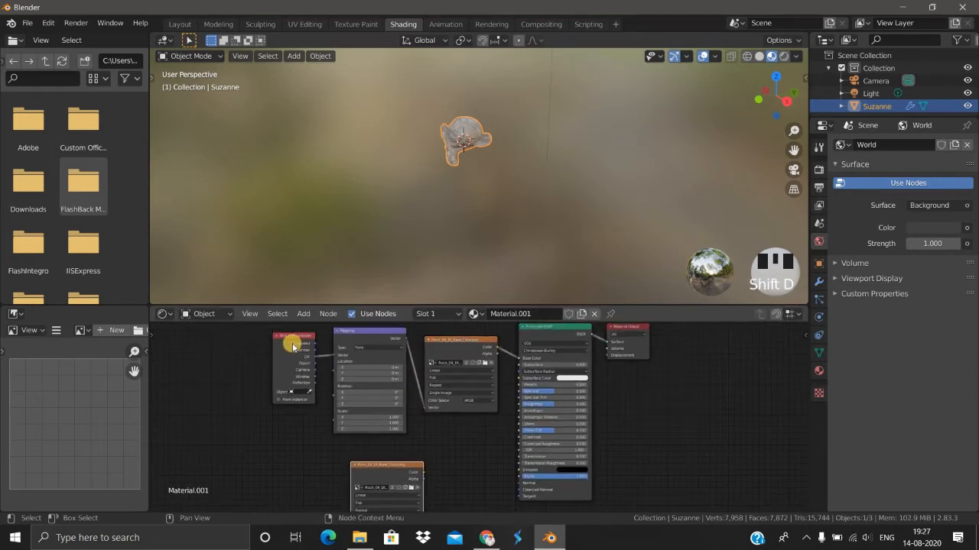
shift+click(341, 350)
shift+click(343, 352)
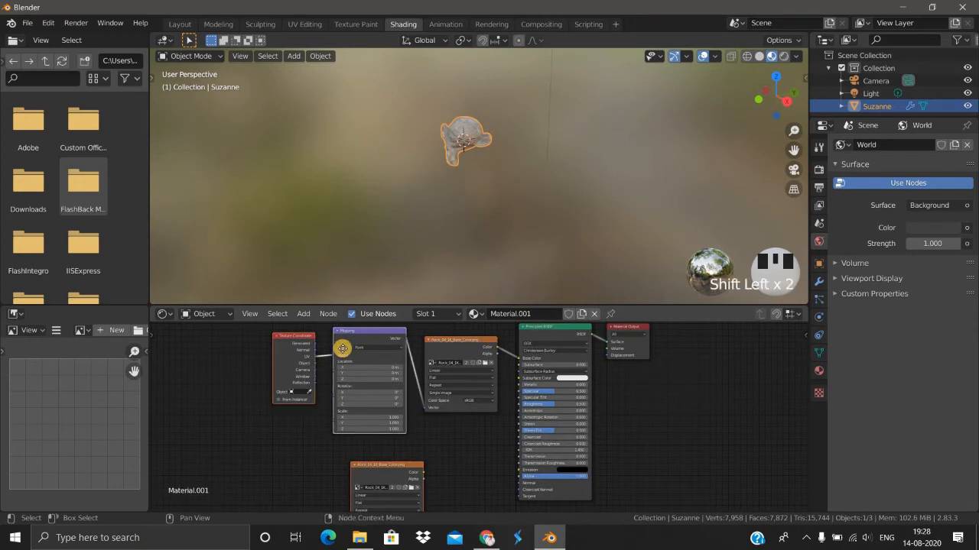
drag(342, 349, 344, 380)
click(278, 363)
shift+click(329, 352)
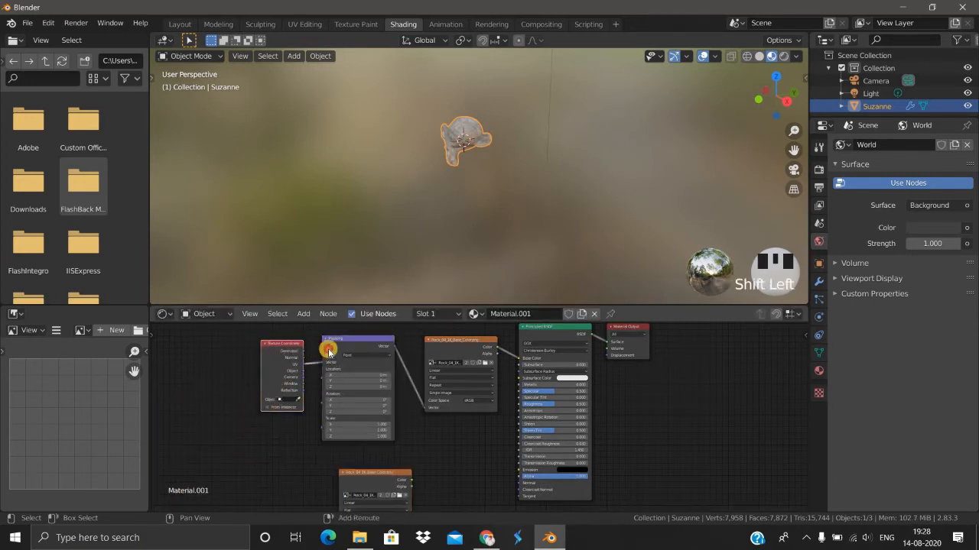
shift+click(329, 352)
key(g)
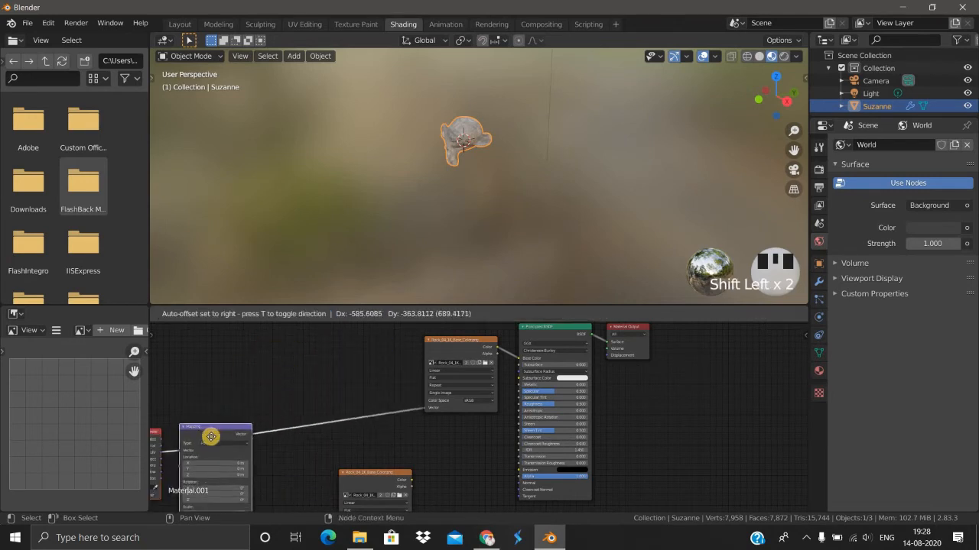
click(357, 464)
Reposition the duplicated Image Texture node slightly and load Rock_04_1K_Normal.png into it.
scroll(416, 458, down, 2)
middle_drag(418, 415, 420, 295)
drag(419, 408, 441, 395)
scroll(440, 391, up, 1)
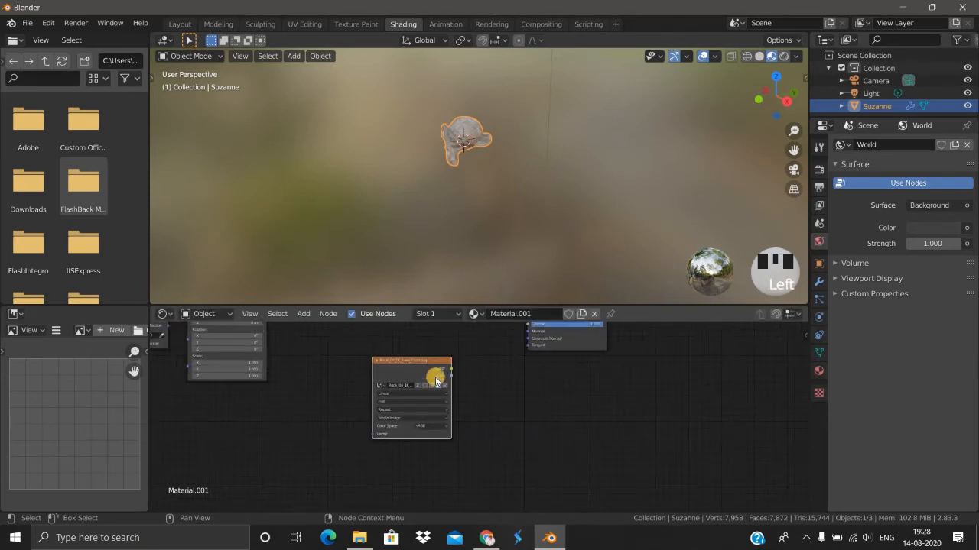
click(436, 383)
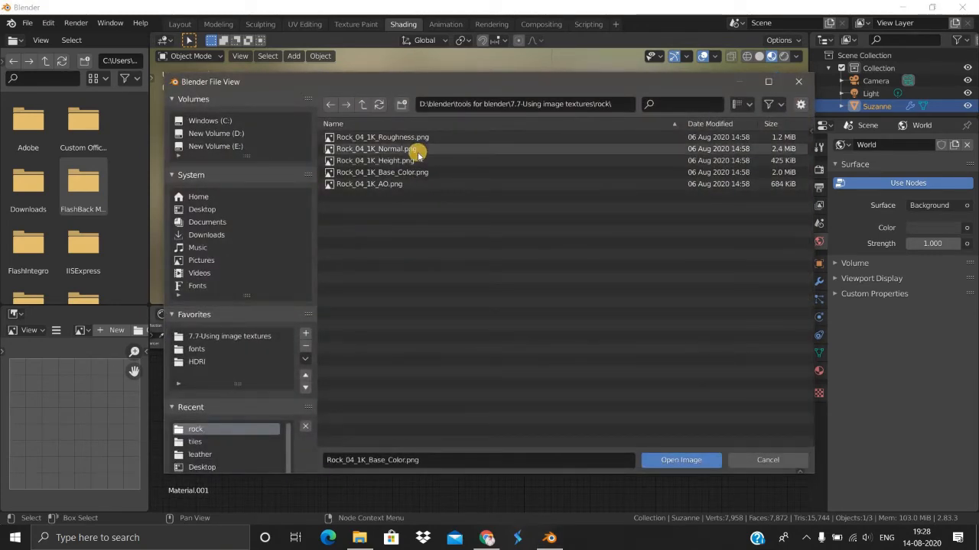
click(459, 148)
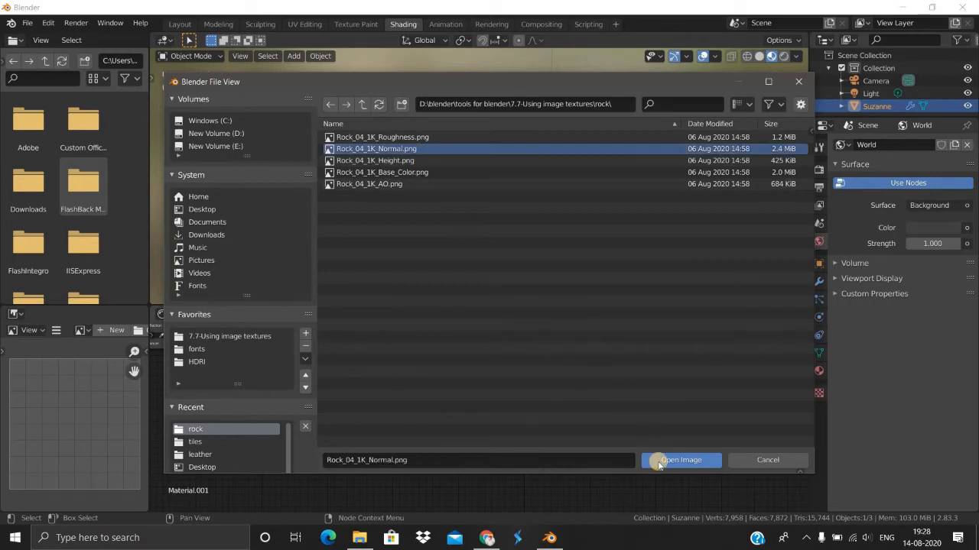
click(650, 460)
scroll(478, 390, down, 1)
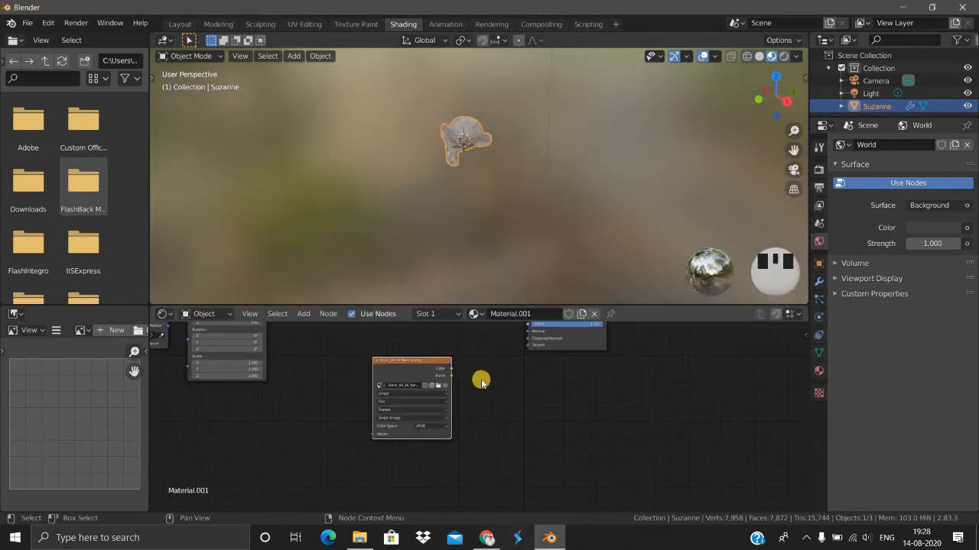
middle_drag(481, 380, 455, 427)
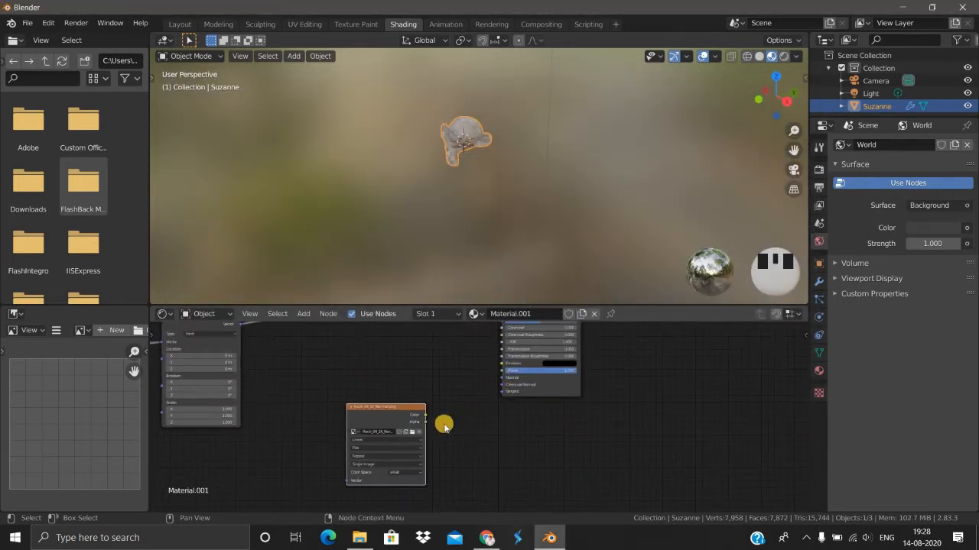
Add a Normal Map node and link it between the Rock_04_1K_Normal.png texture's Color output and the Principled BSDF's Normal input.
key(shift+a)
click(422, 376)
text(norm)
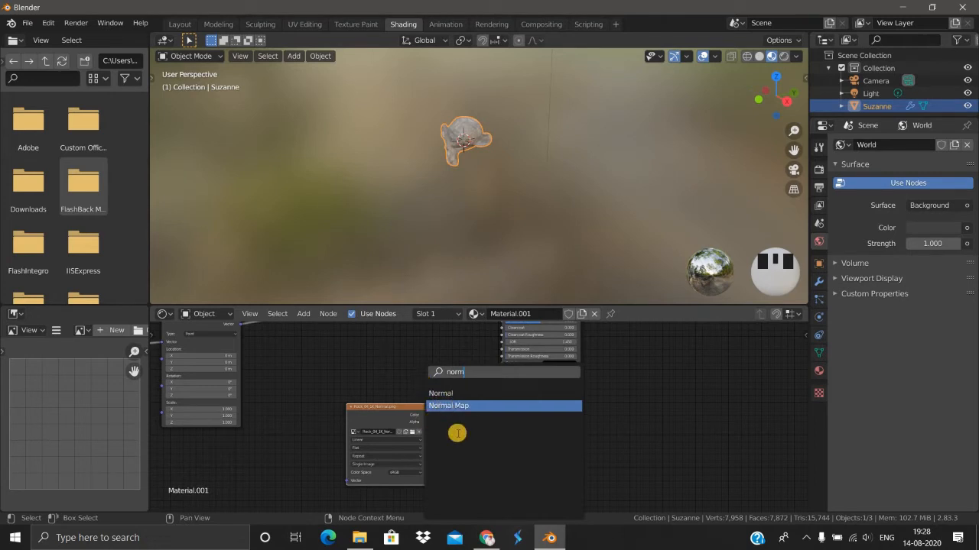
key(Return)
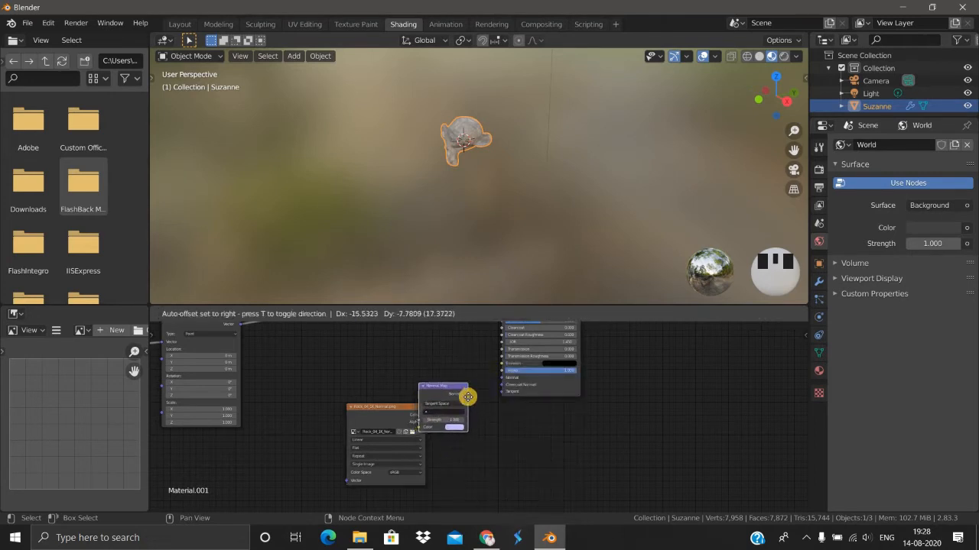
click(454, 426)
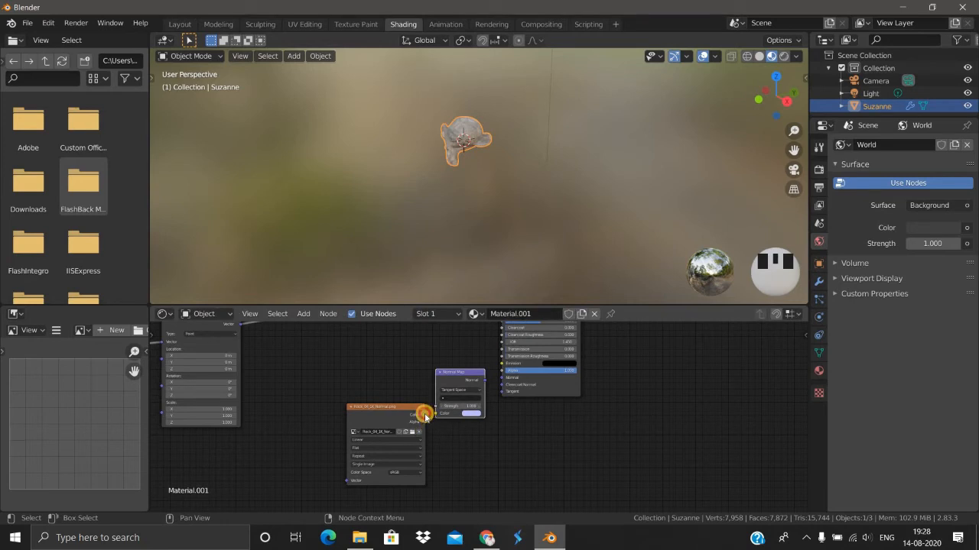
drag(425, 415, 436, 416)
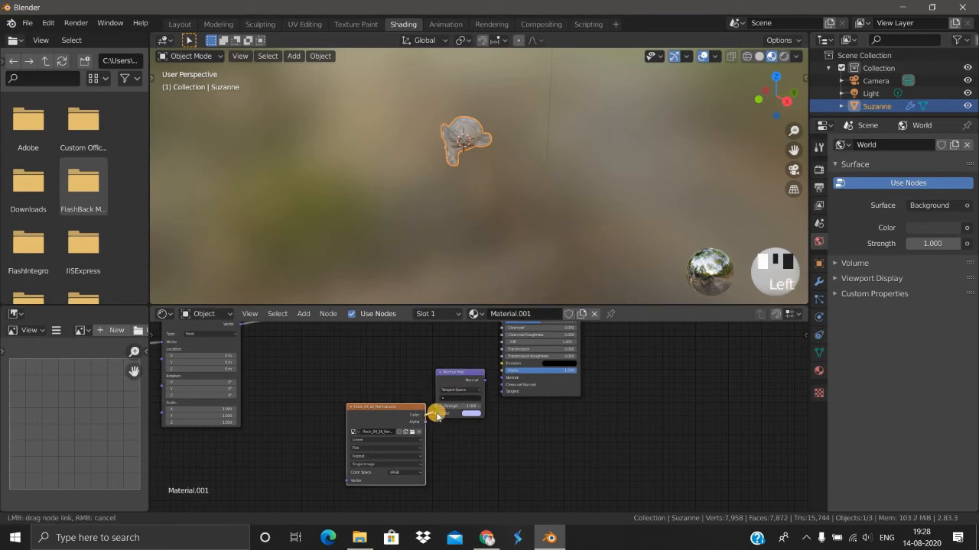
click(486, 380)
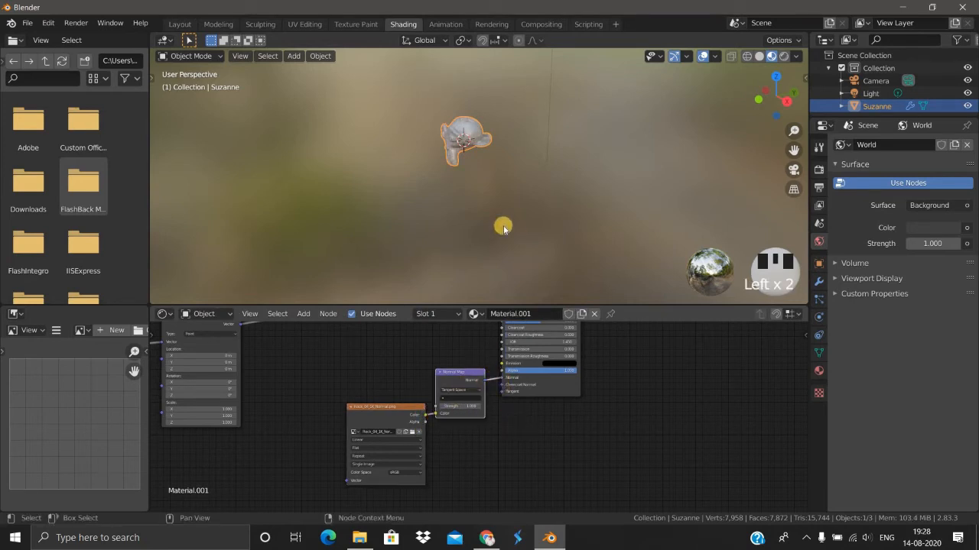
Compare the monkey head's rock surface up close with the Normal Map link detached from and reattached to the Principled BSDF.
scroll(489, 134, up, 5)
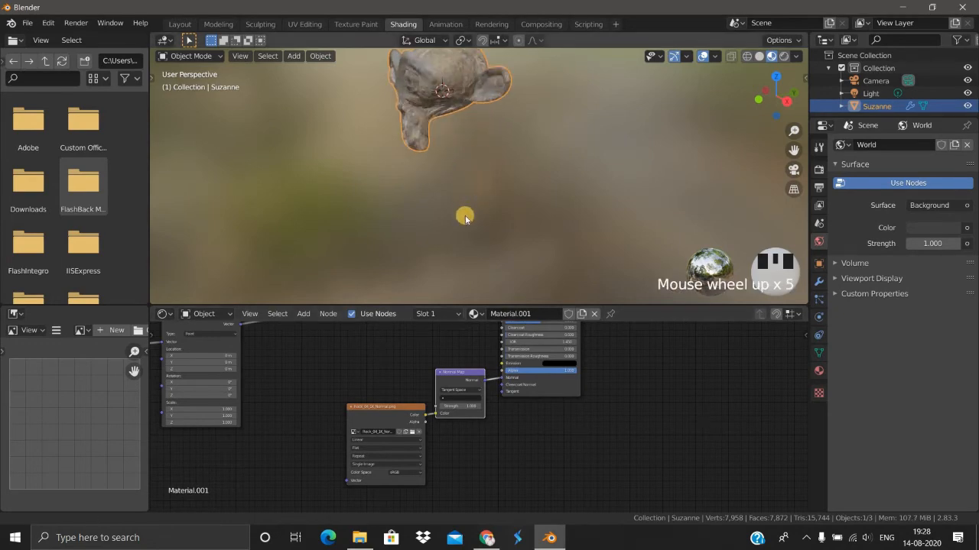
shift+middle_drag(452, 108, 507, 371)
scroll(446, 210, up, 5)
scroll(454, 218, down, 2)
scroll(507, 262, up, 2)
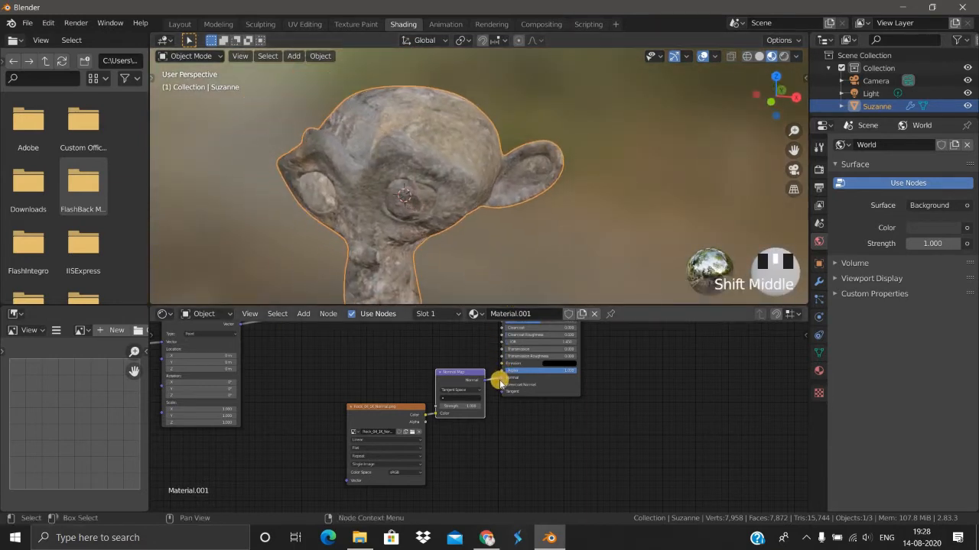
drag(493, 383, 503, 378)
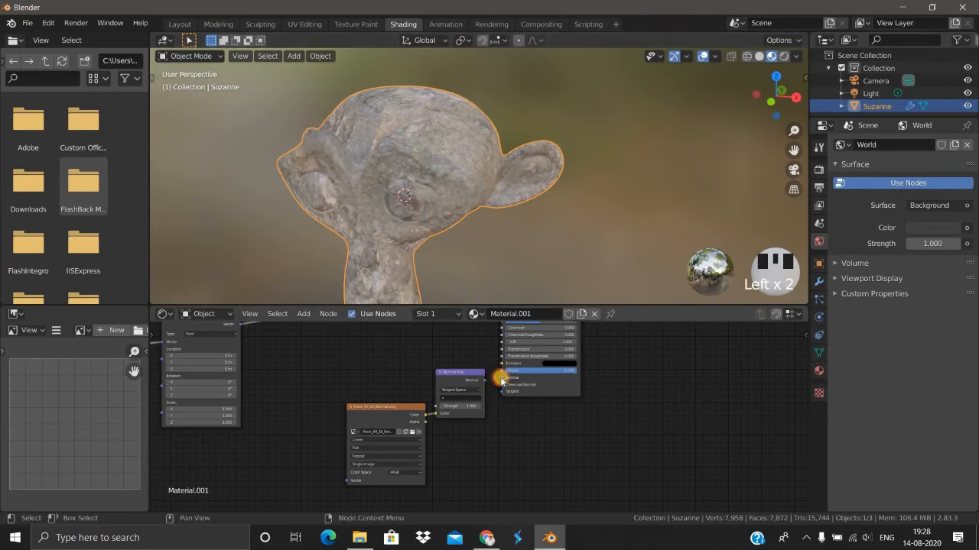
scroll(415, 209, down, 4)
middle_drag(395, 201, 345, 226)
scroll(328, 219, up, 3)
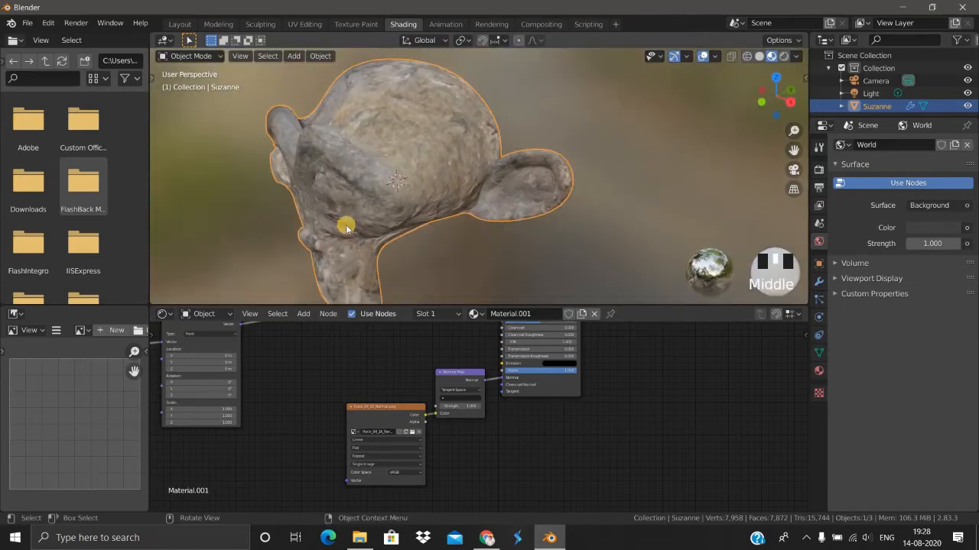
scroll(404, 203, up, 2)
shift+middle_drag(404, 204, 413, 267)
Link the Mapping node's Vector output to the Vector input of the normal Image Texture node as well.
scroll(273, 373, down, 1)
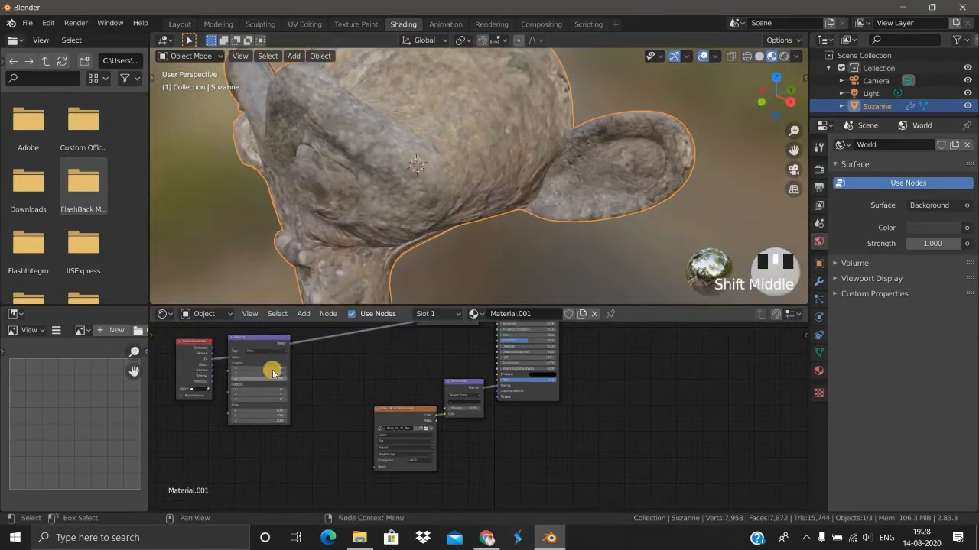
scroll(230, 351, down, 1)
scroll(406, 383, down, 1)
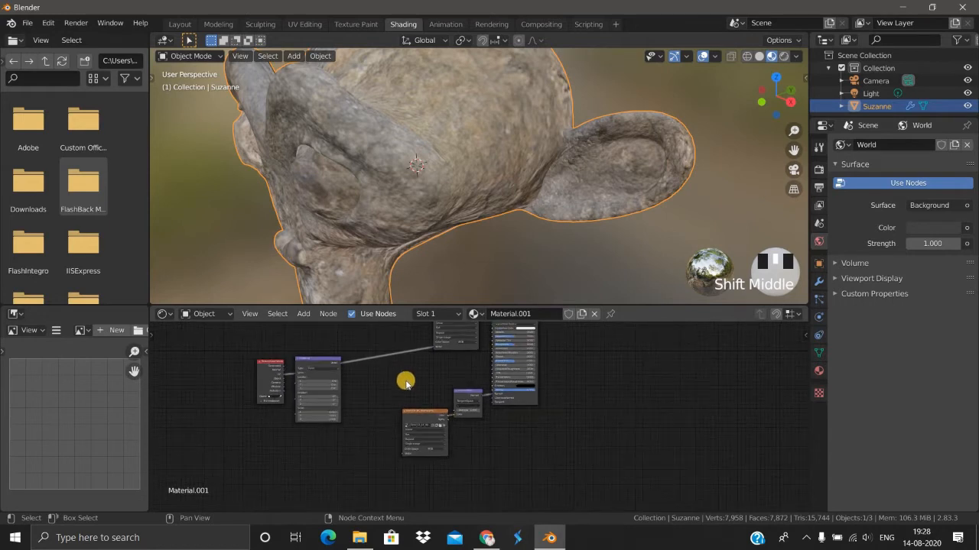
shift+middle_drag(386, 428, 301, 448)
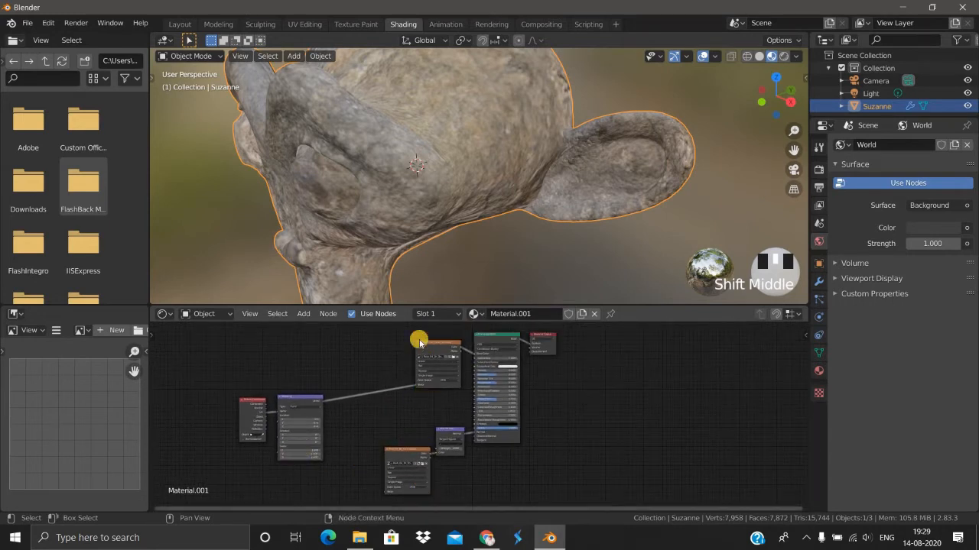
scroll(310, 404, up, 1)
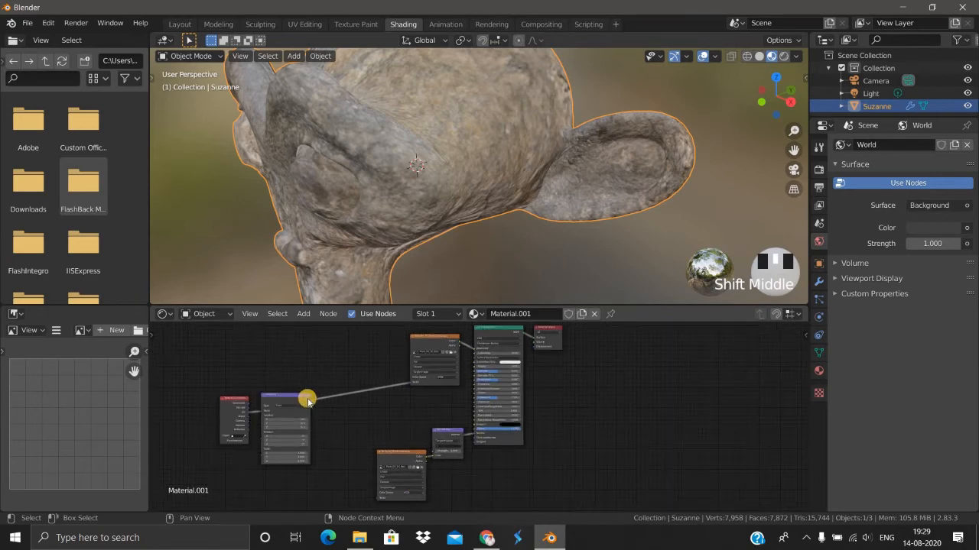
drag(309, 398, 363, 485)
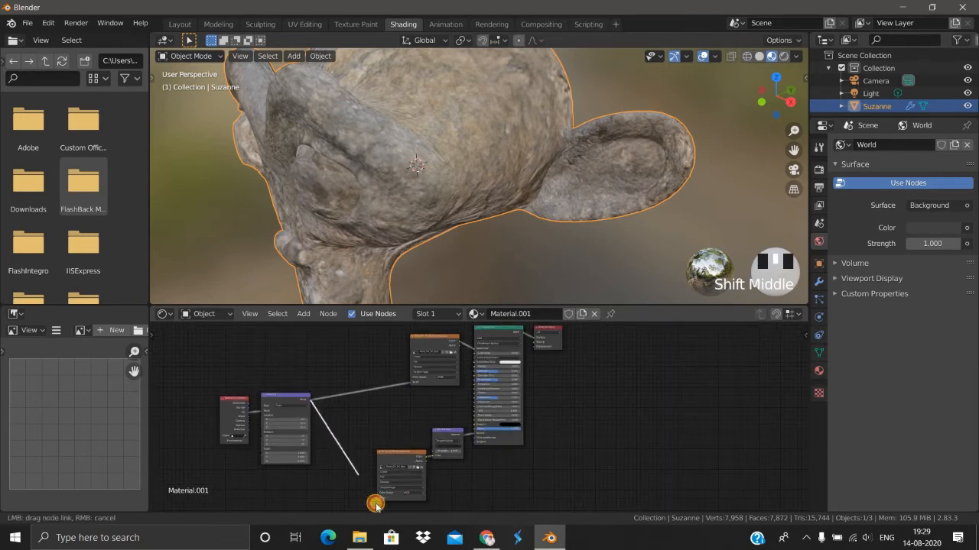
drag(378, 395, 411, 382)
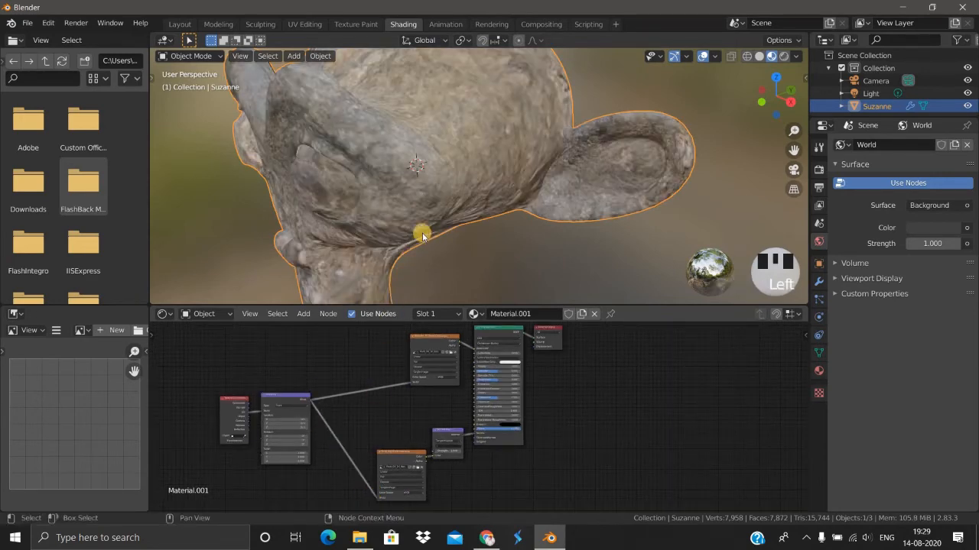
Move the Material Output node further right, leaving free space beside the Principled BSDF.
middle_drag(416, 227, 482, 373)
scroll(420, 211, up, 1)
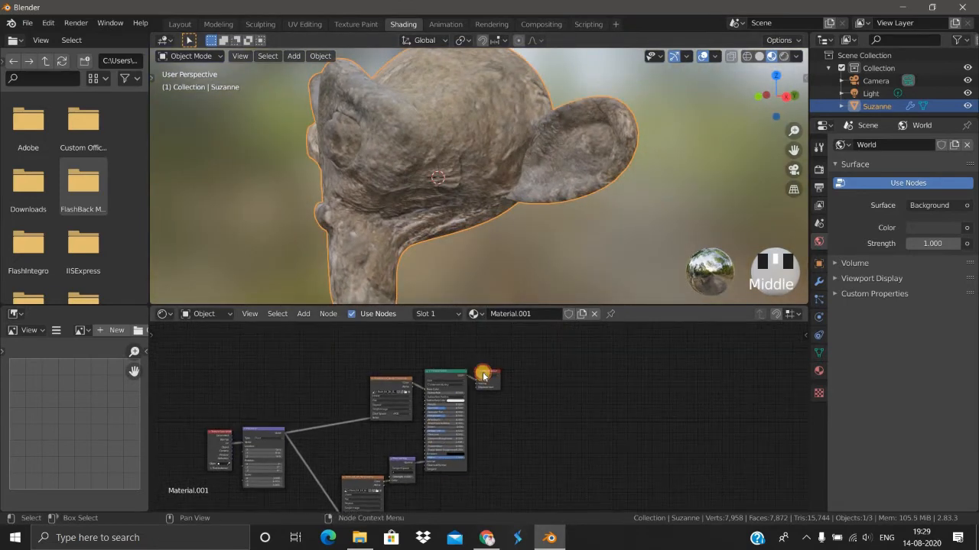
key(g)
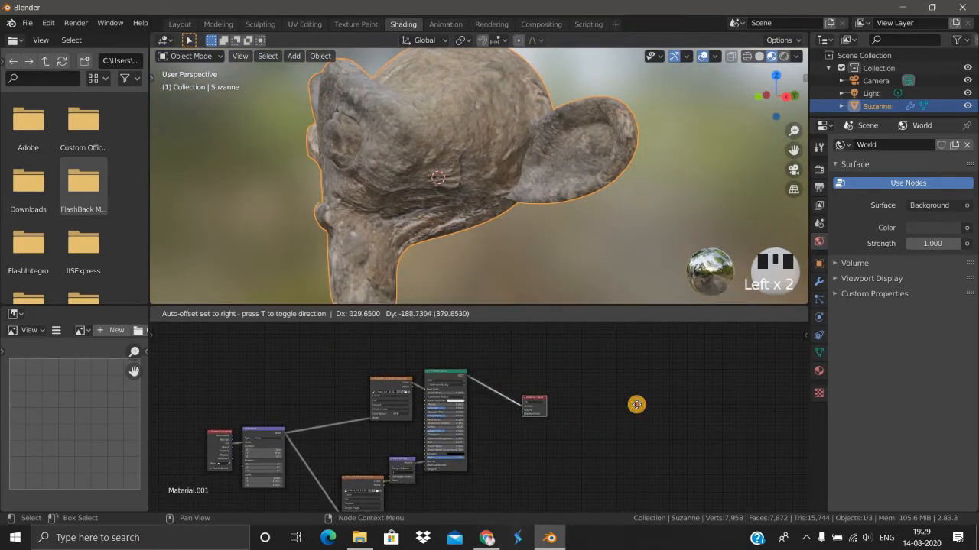
click(506, 440)
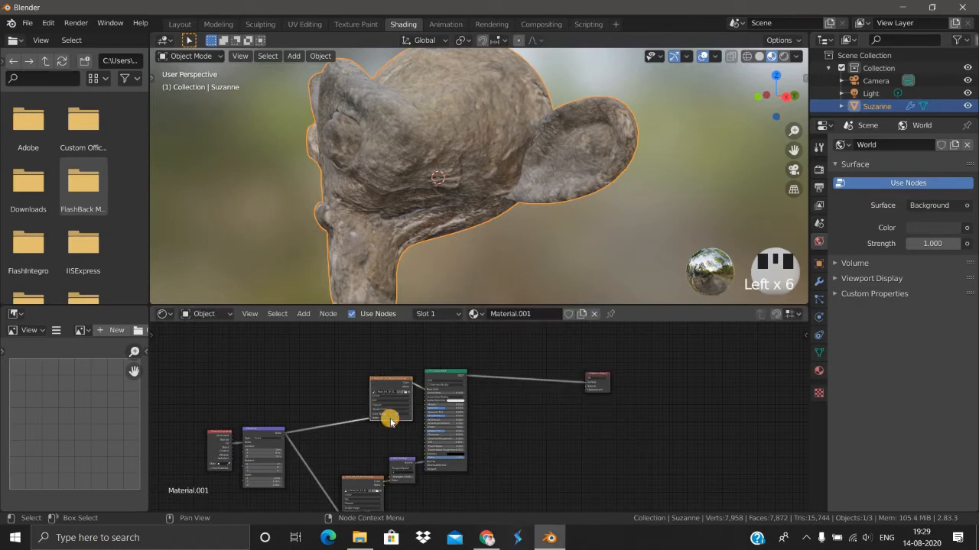
Duplicate the base color Image Texture node to the right of the Principled BSDF and load Rock_04_1K_Roughness.png into it.
key(shift+d)
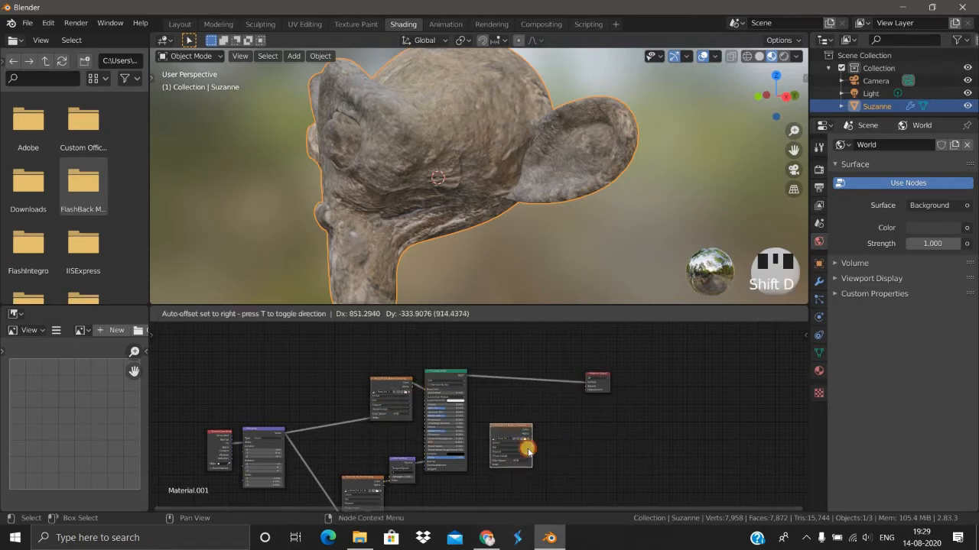
click(526, 441)
click(525, 439)
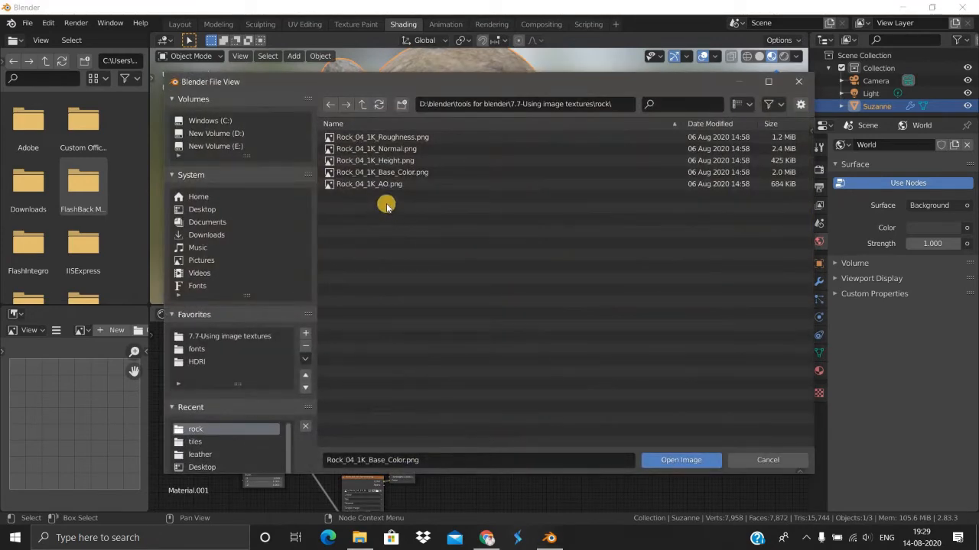
click(396, 138)
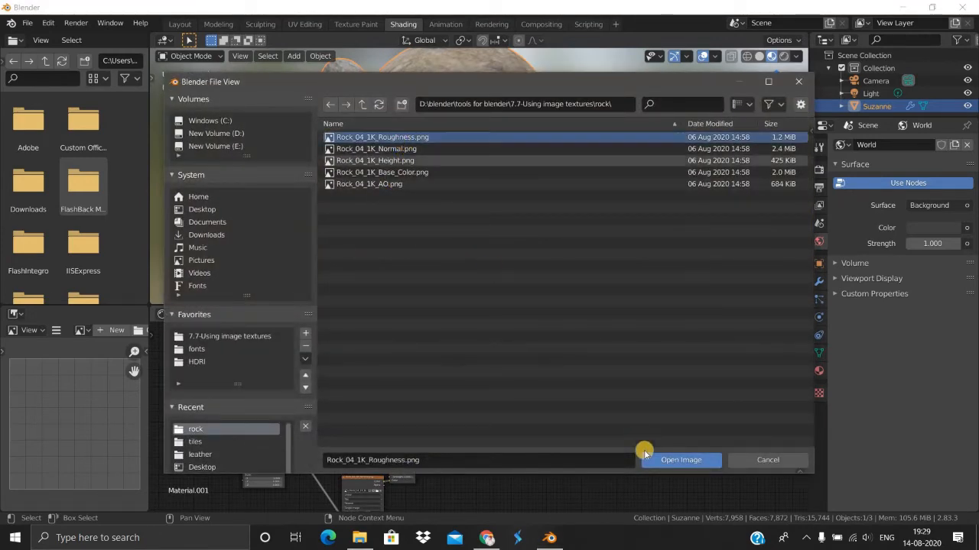
click(651, 461)
Link the roughness texture's Color output to the Material Output's Displacement input.
scroll(595, 452, up, 3)
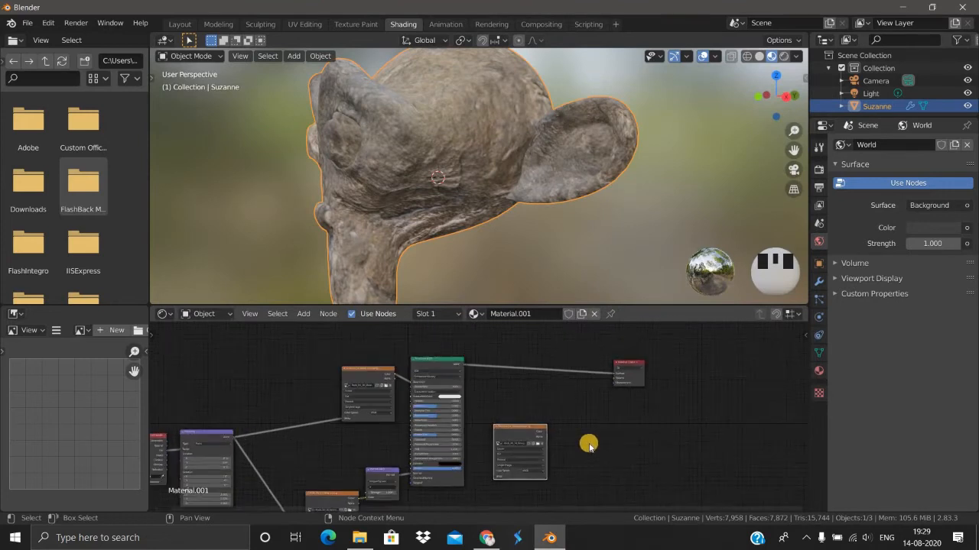
middle_drag(557, 432, 544, 429)
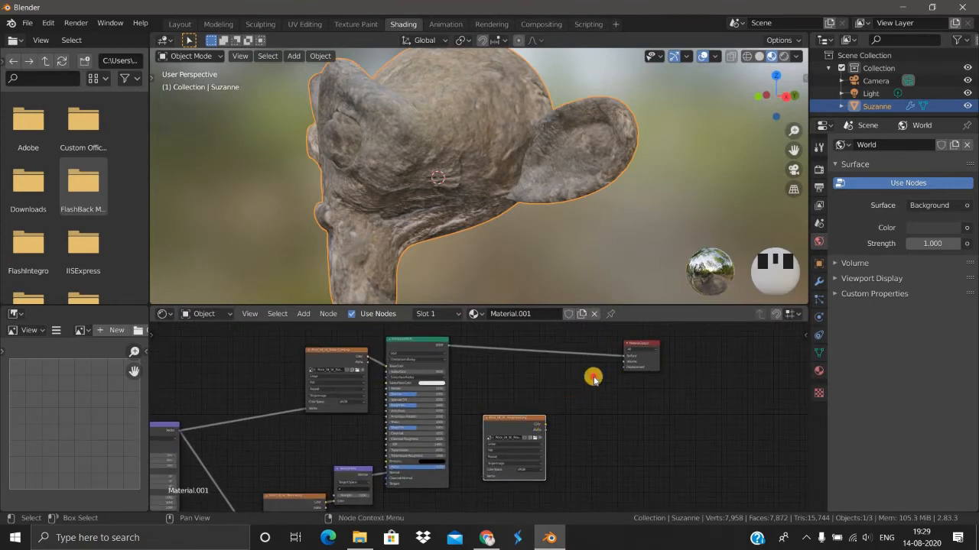
drag(545, 423, 625, 368)
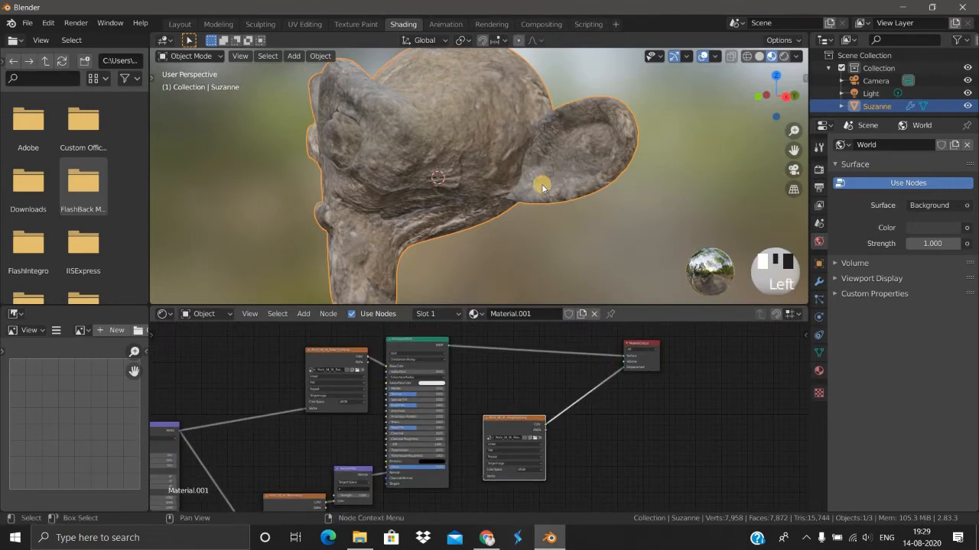
Detach the Normal Map node from the Principled BSDF's Normal input.
scroll(505, 237, down, 2)
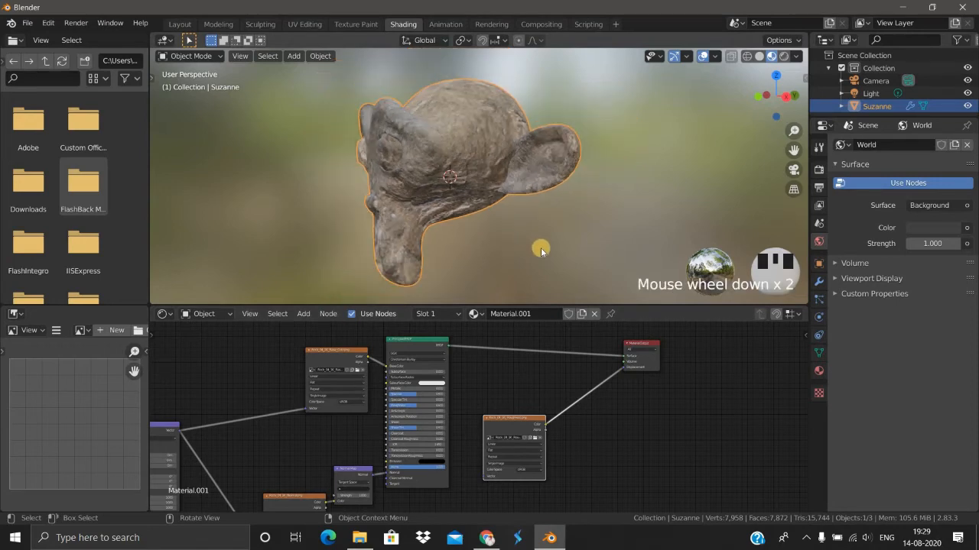
middle_drag(540, 247, 507, 246)
scroll(535, 247, up, 3)
scroll(506, 245, down, 3)
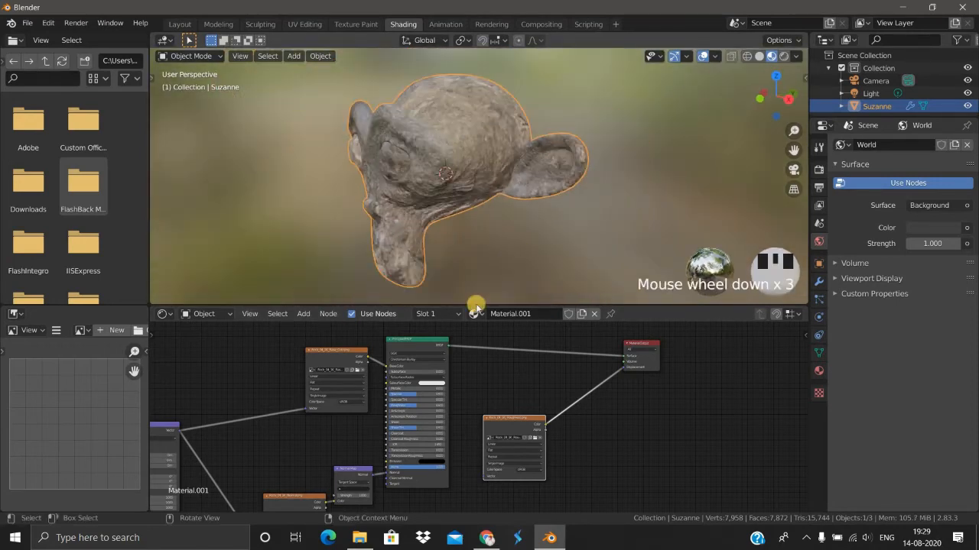
middle_drag(476, 302, 389, 469)
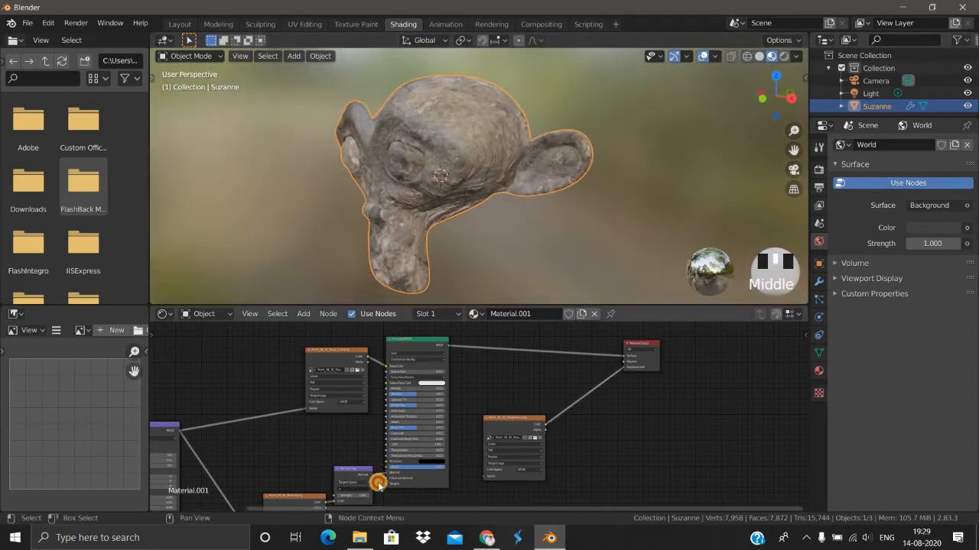
drag(379, 485, 475, 497)
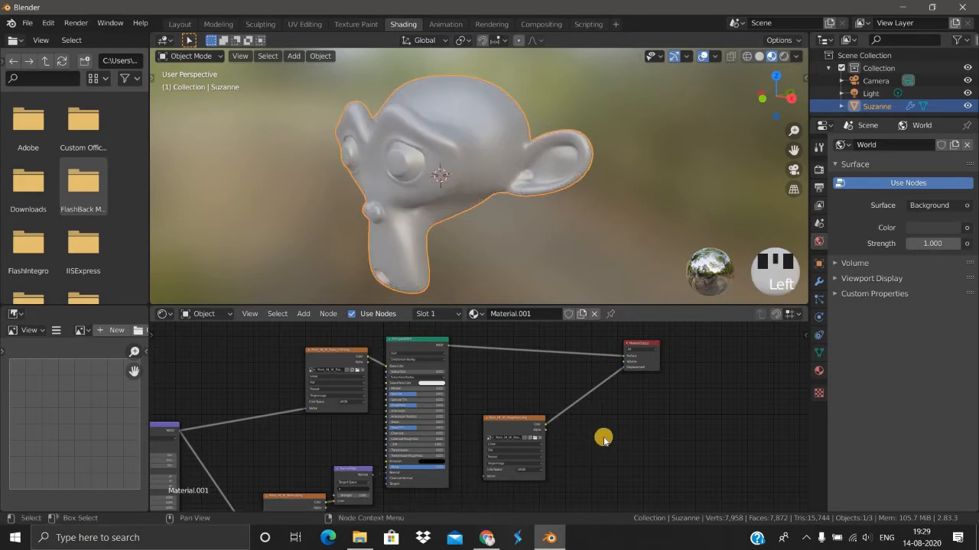
Examine the monkey head from several angles and distances with the roughness image driving the displacement.
scroll(603, 441, up, 1)
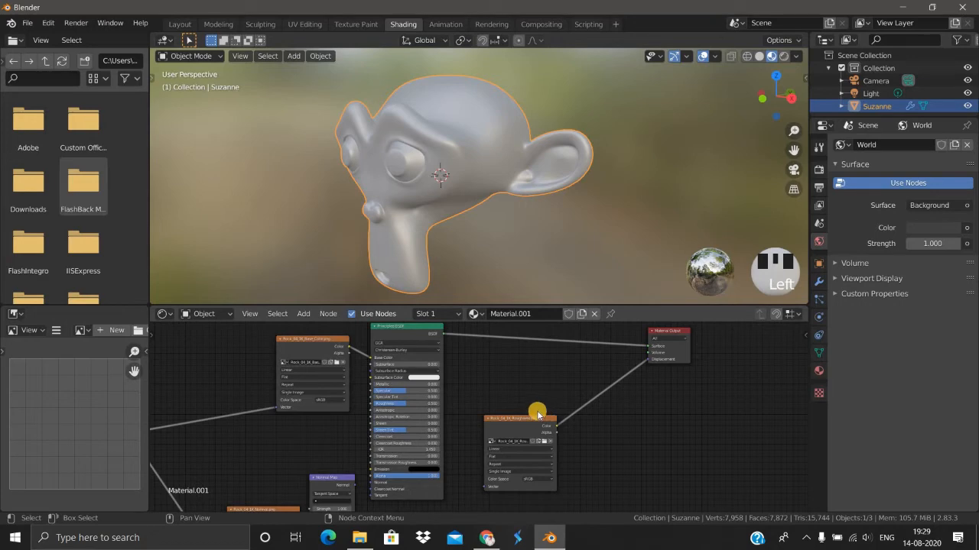
scroll(539, 413, down, 4)
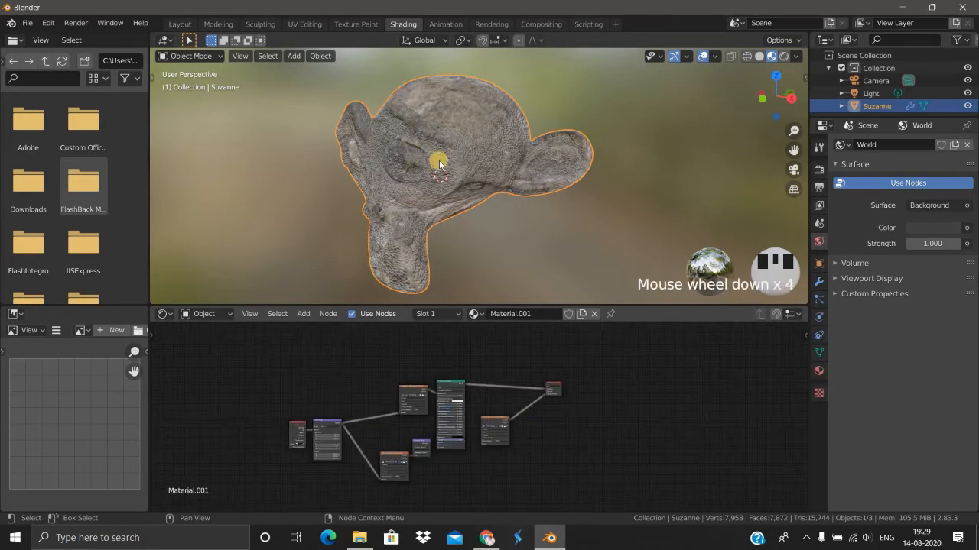
scroll(496, 198, up, 4)
middle_drag(496, 199, 356, 201)
scroll(467, 192, up, 2)
scroll(500, 181, down, 3)
scroll(343, 200, up, 1)
scroll(343, 200, down, 3)
scroll(380, 199, up, 2)
middle_drag(399, 225, 497, 260)
scroll(470, 202, down, 3)
scroll(502, 268, up, 3)
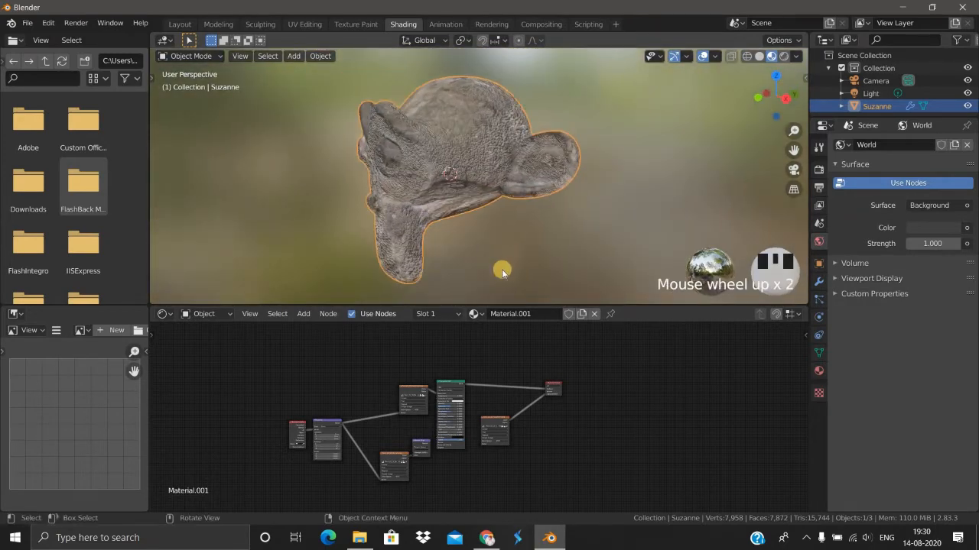
Add a MixRGB node on the link between the roughness texture and the Material Output's Displacement input.
scroll(510, 430, up, 1)
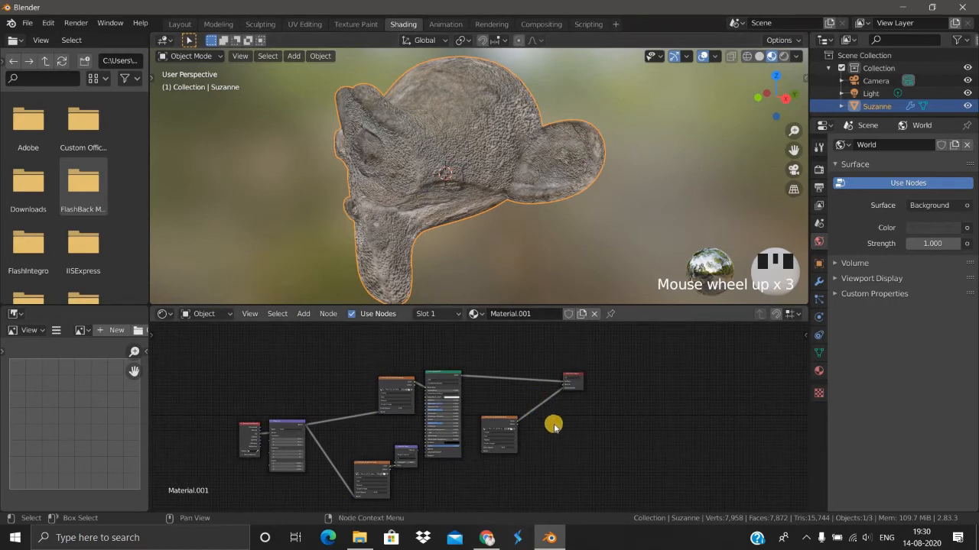
scroll(547, 420, up, 2)
middle_drag(541, 416, 523, 384)
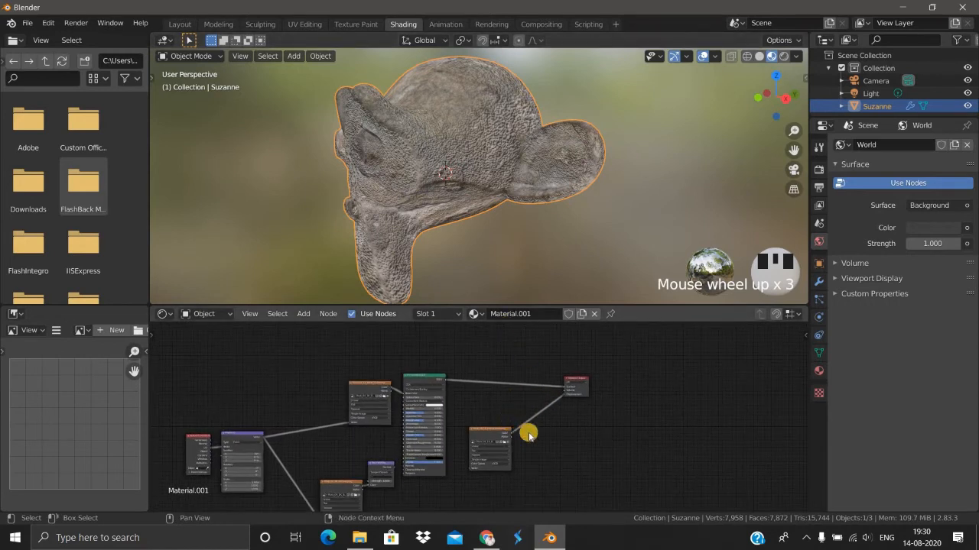
key(shift+a)
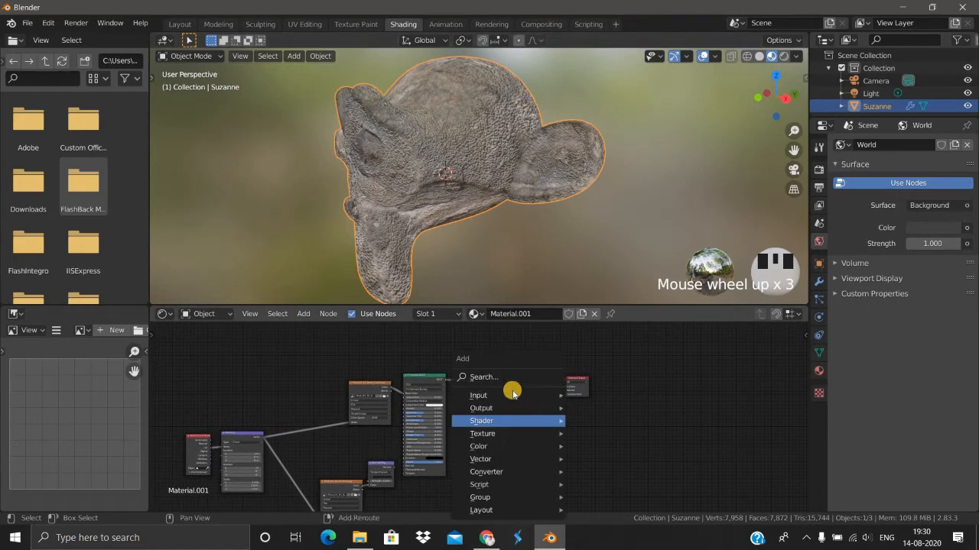
click(507, 377)
text(mis)
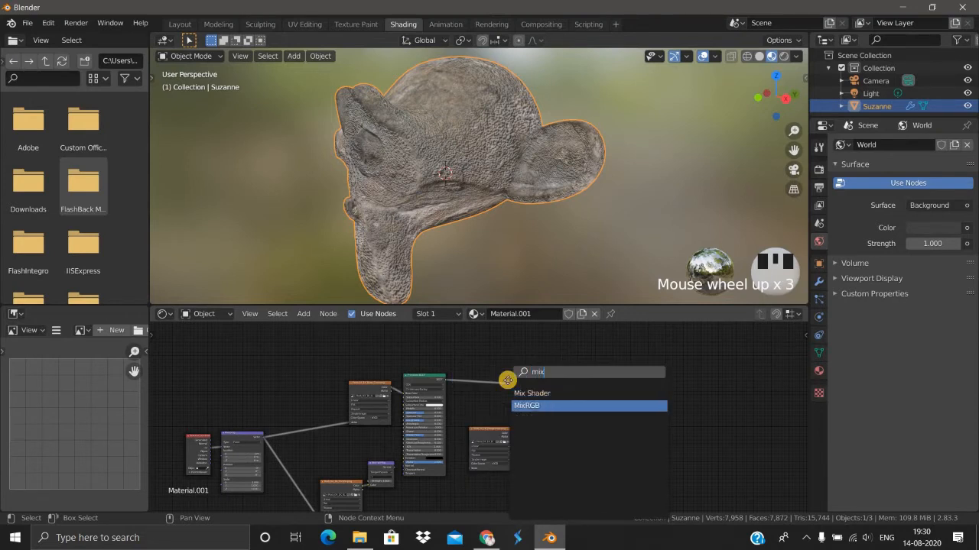
key(Return)
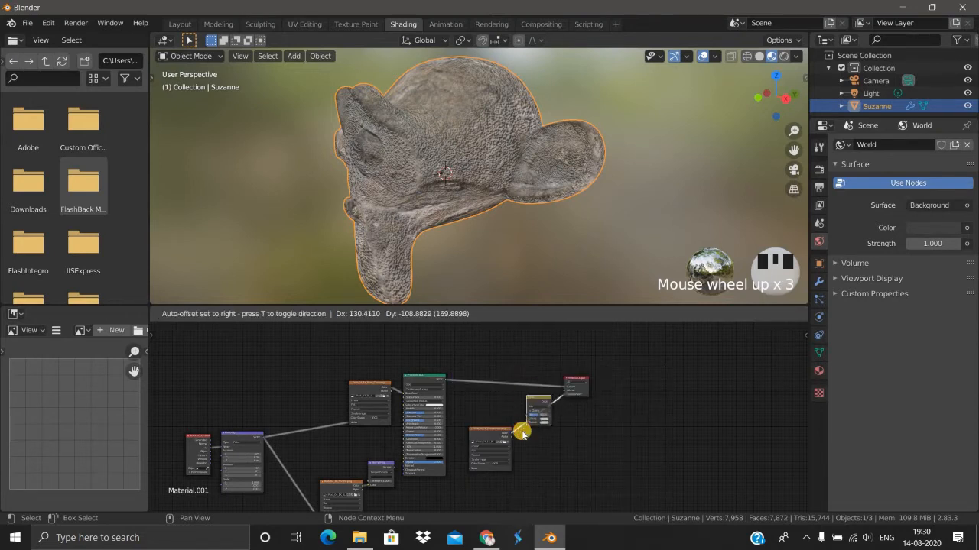
click(540, 416)
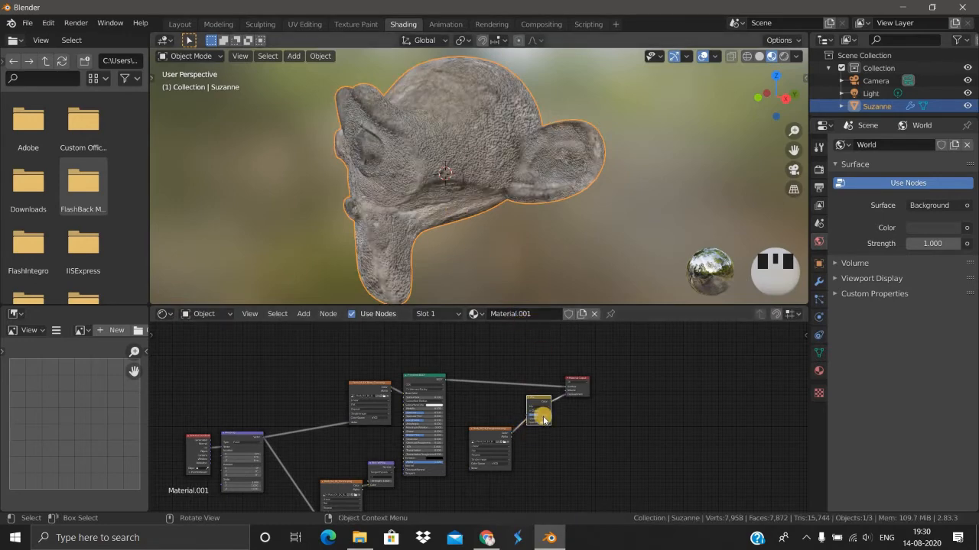
Raise the Mix node's Fac to about 0.96 and check the monkey head's surface.
scroll(540, 427, up, 1)
scroll(541, 426, up, 5)
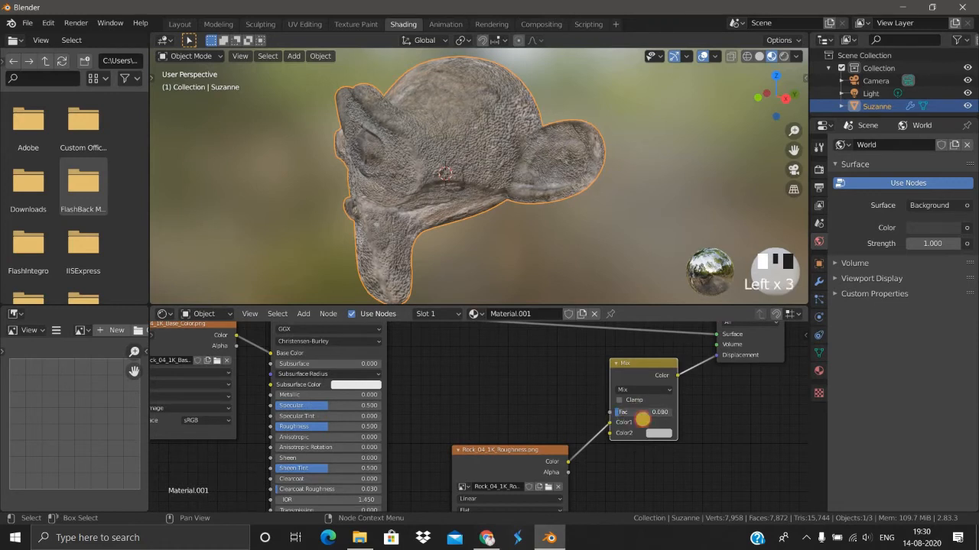
mouse_move(658, 422)
mouse_down()
mouse_move(680, 429)
mouse_move(658, 433)
mouse_up()
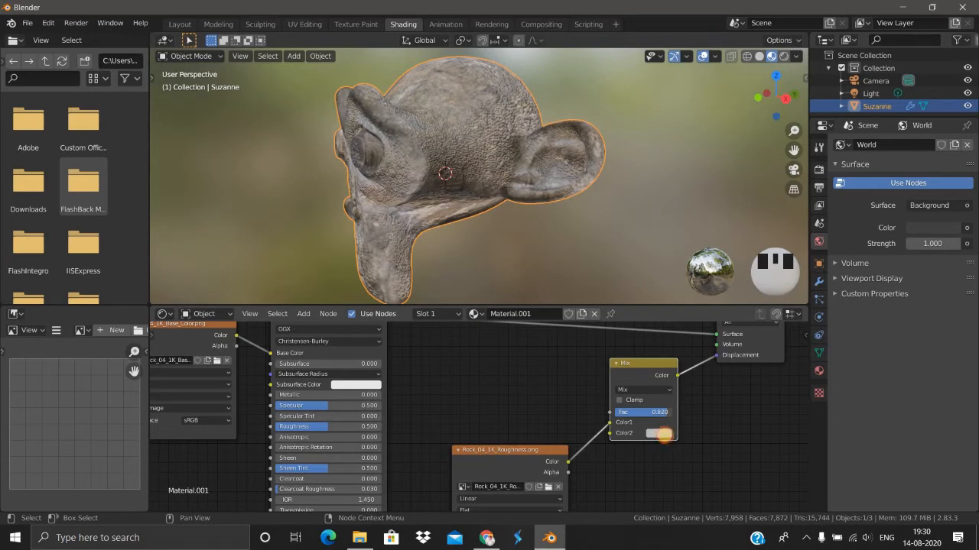
scroll(503, 230, up, 2)
middle_drag(483, 235, 505, 195)
scroll(470, 395, down, 2)
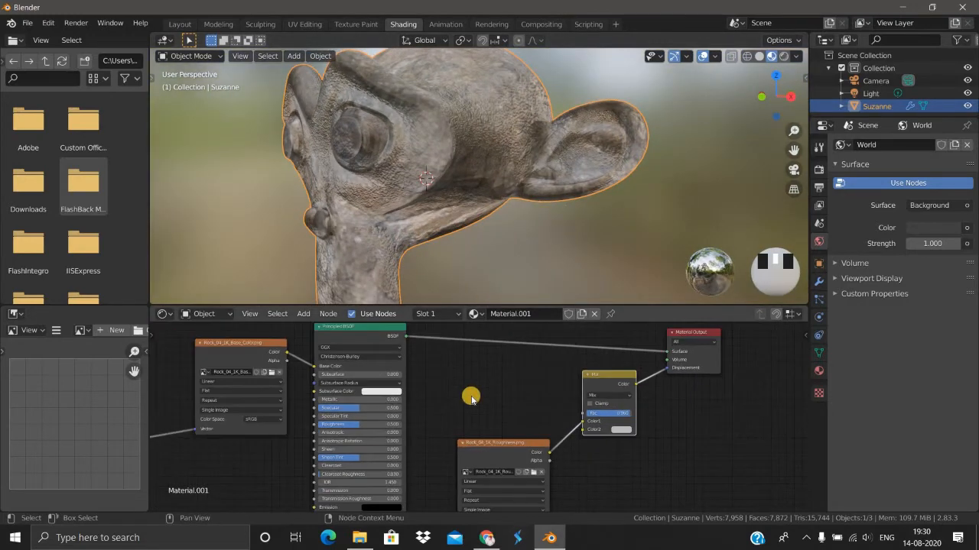
Detach the Mix node from the Material Output's Displacement and link the Normal Map's output to the Principled BSDF's Normal input.
middle_drag(488, 352, 590, 392)
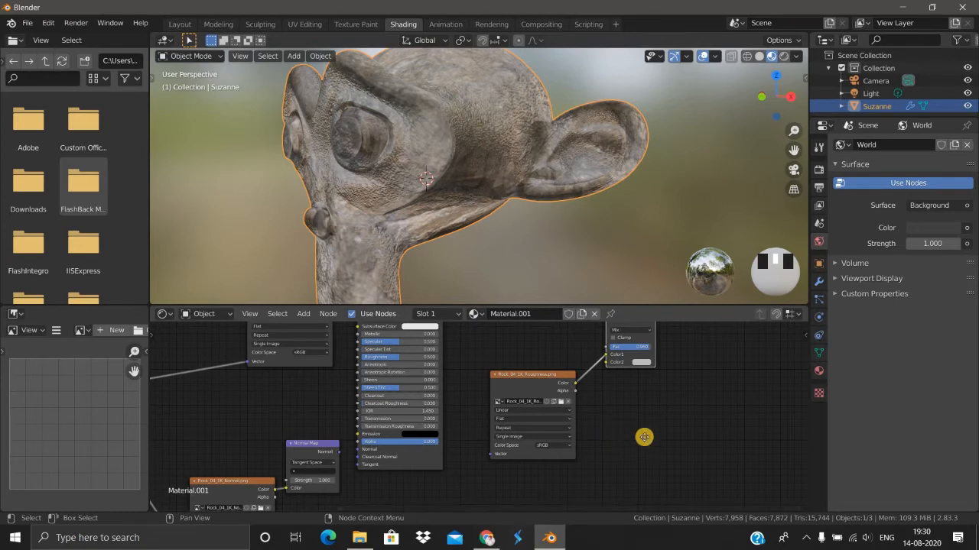
scroll(625, 371, down, 1)
middle_drag(625, 371, 599, 405)
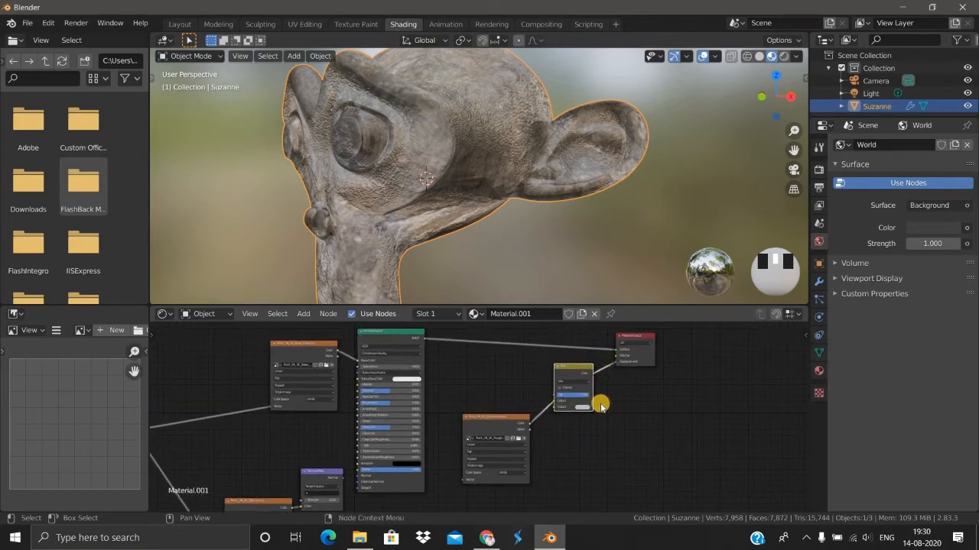
drag(615, 362, 624, 394)
middle_drag(380, 504, 414, 468)
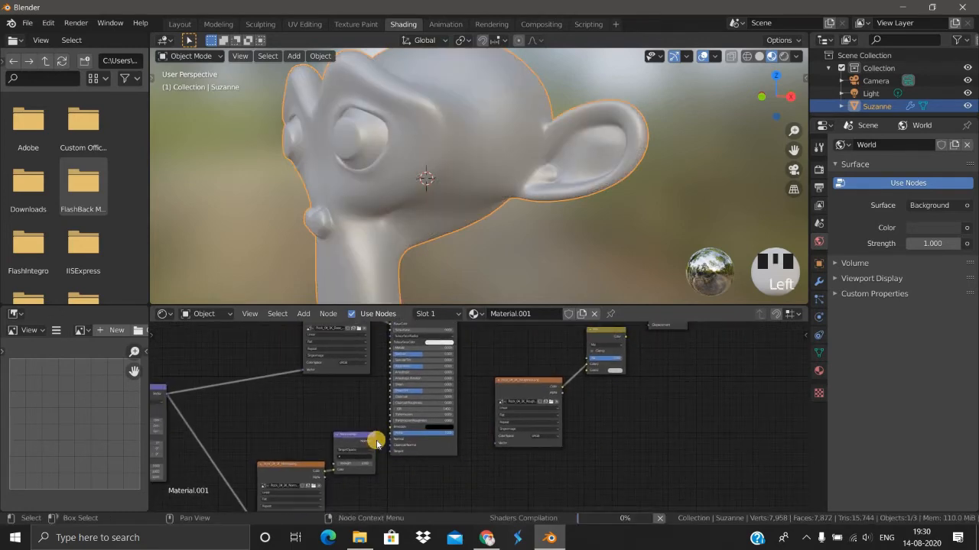
drag(376, 443, 389, 438)
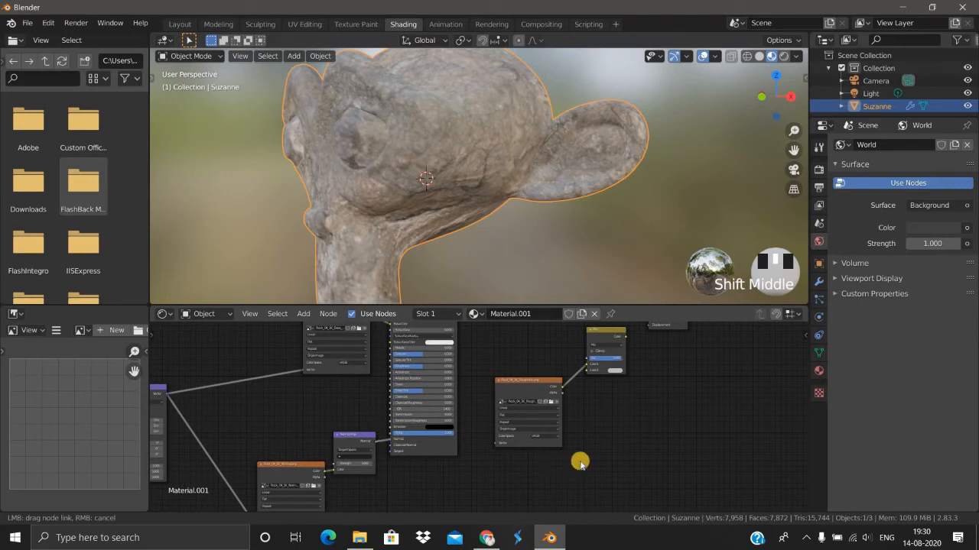
drag(580, 464, 686, 438)
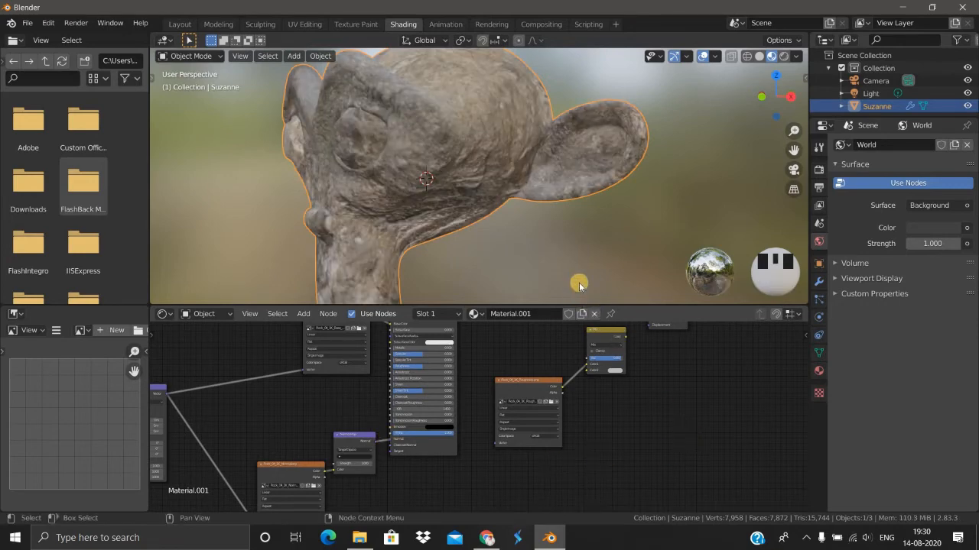
Examine the monkey head from several angles and distances with only the normal map shaping the surface.
middle_drag(578, 267, 533, 164)
scroll(517, 267, up, 4)
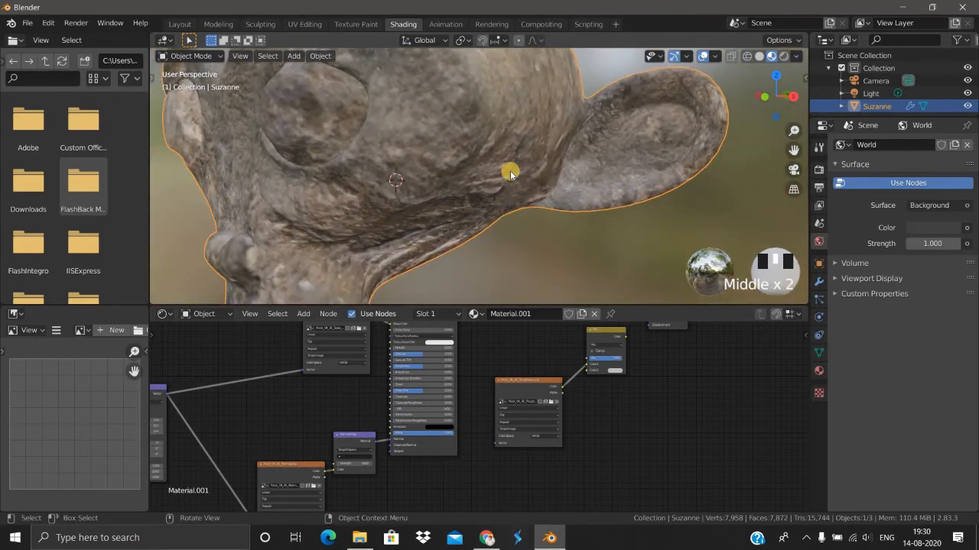
scroll(455, 229, up, 3)
middle_drag(458, 232, 442, 183)
scroll(424, 236, down, 3)
scroll(421, 227, up, 3)
middle_drag(443, 232, 509, 211)
scroll(531, 210, down, 2)
scroll(474, 205, down, 2)
middle_drag(426, 201, 502, 263)
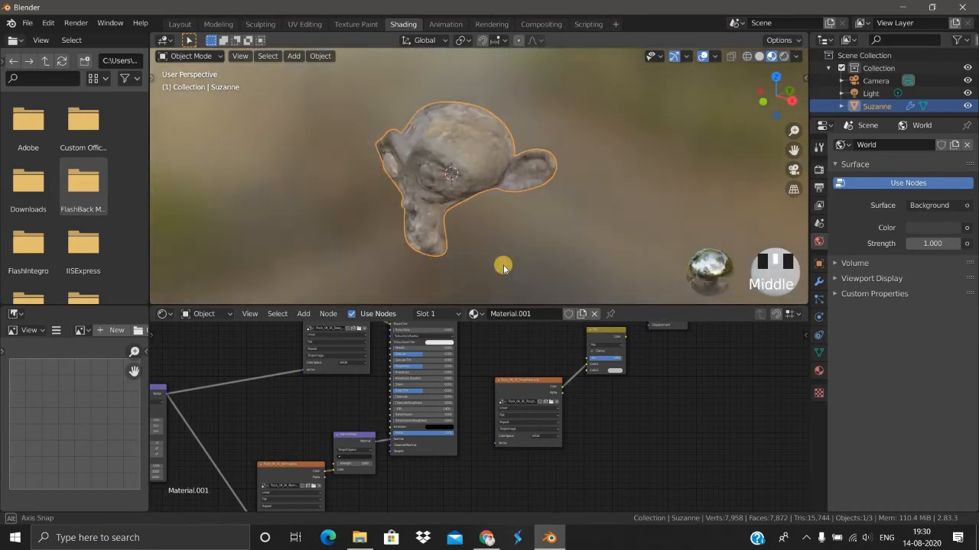
scroll(458, 218, up, 2)
middle_drag(458, 219, 468, 252)
scroll(469, 253, up, 3)
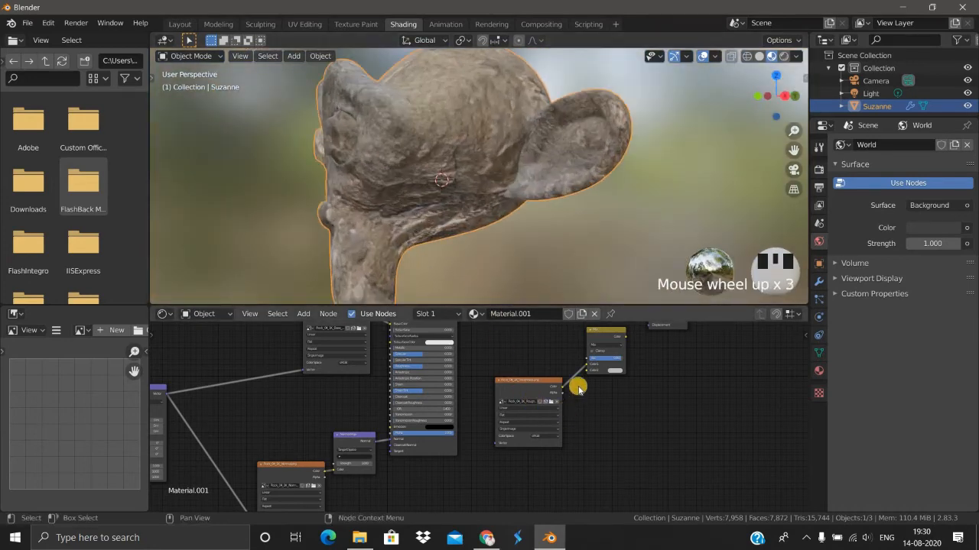
Link the Mix node's Color output back to the Material Output's Displacement input and inspect the combined relief on the monkey head.
scroll(635, 432, down, 1)
middle_drag(604, 353, 593, 376)
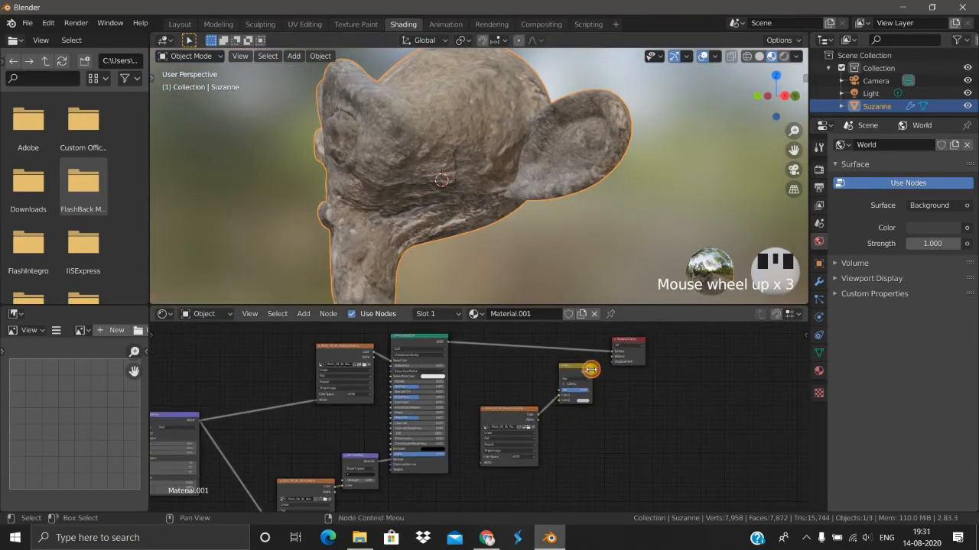
click(593, 370)
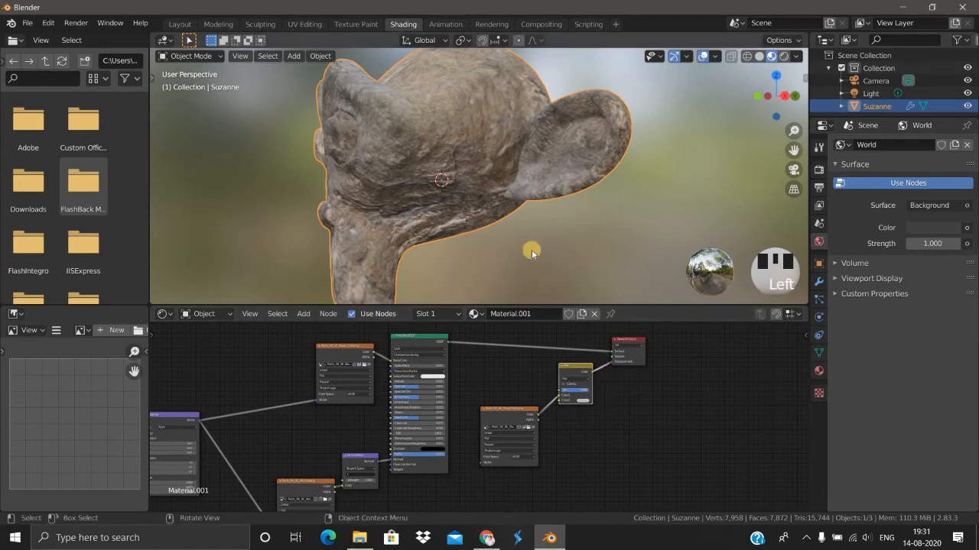
scroll(539, 241, down, 2)
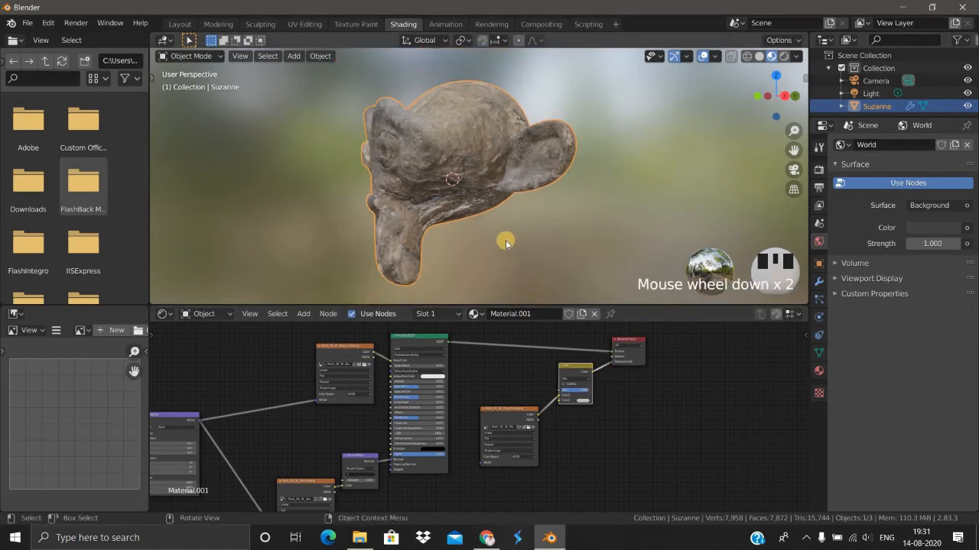
scroll(497, 236, up, 4)
scroll(482, 238, down, 2)
middle_drag(465, 245, 469, 271)
scroll(471, 272, up, 2)
scroll(471, 272, down, 3)
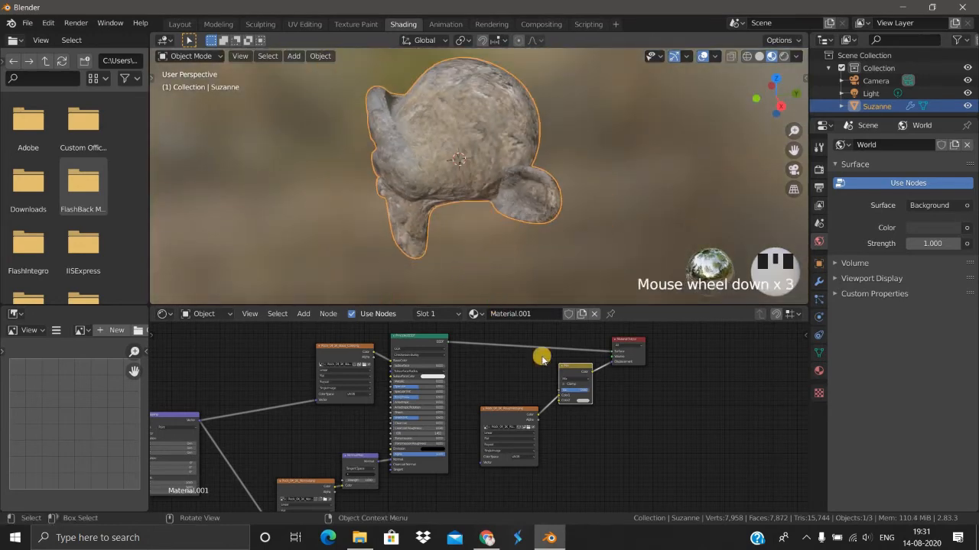
Lower the Mix node's Fac moderately and detach the Normal Map from the Principled BSDF's Normal input.
click(572, 393)
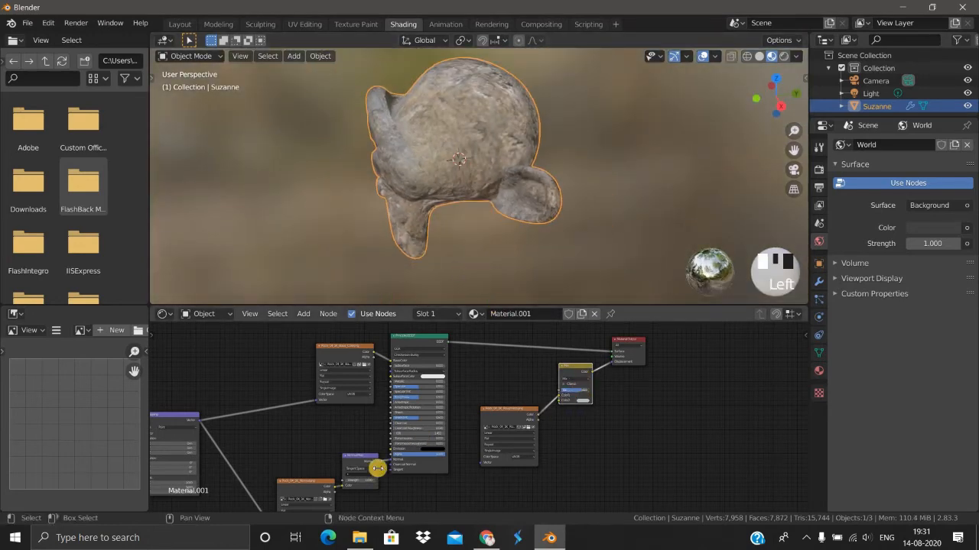
drag(381, 467, 383, 463)
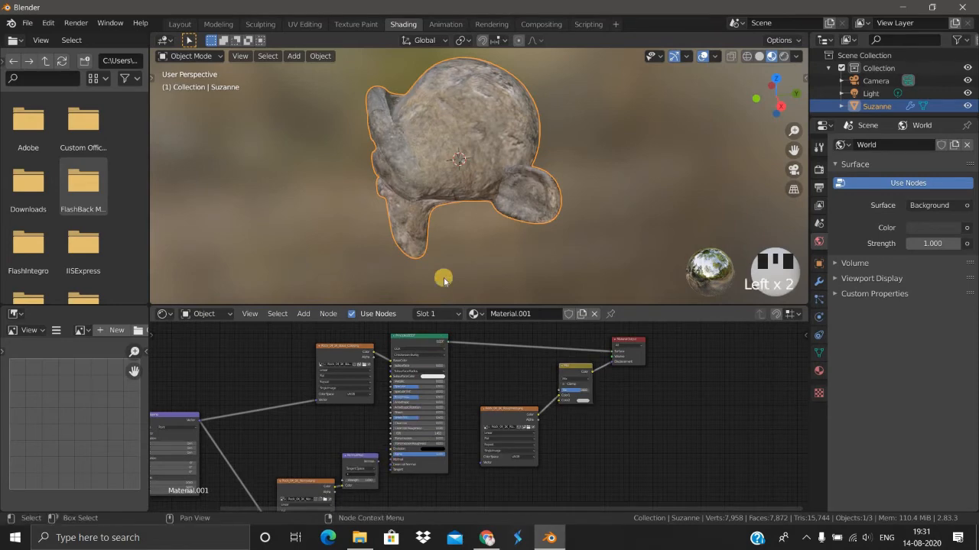
scroll(449, 233, up, 3)
middle_drag(499, 265, 568, 346)
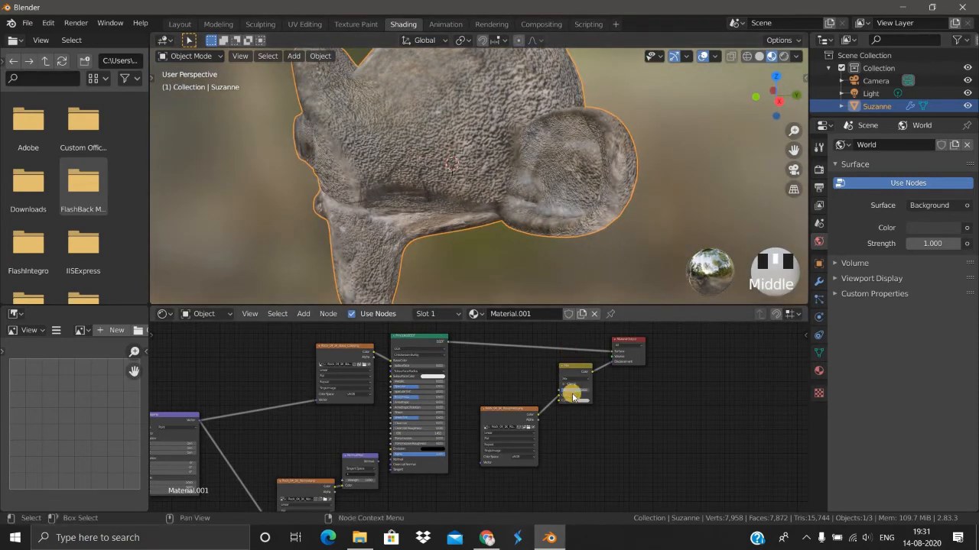
Lower the Mix node's Fac to nearly zero and check the displacement on the monkey head from the front and side.
mouse_move(576, 391)
mouse_down()
mouse_move(585, 389)
mouse_move(565, 394)
mouse_up()
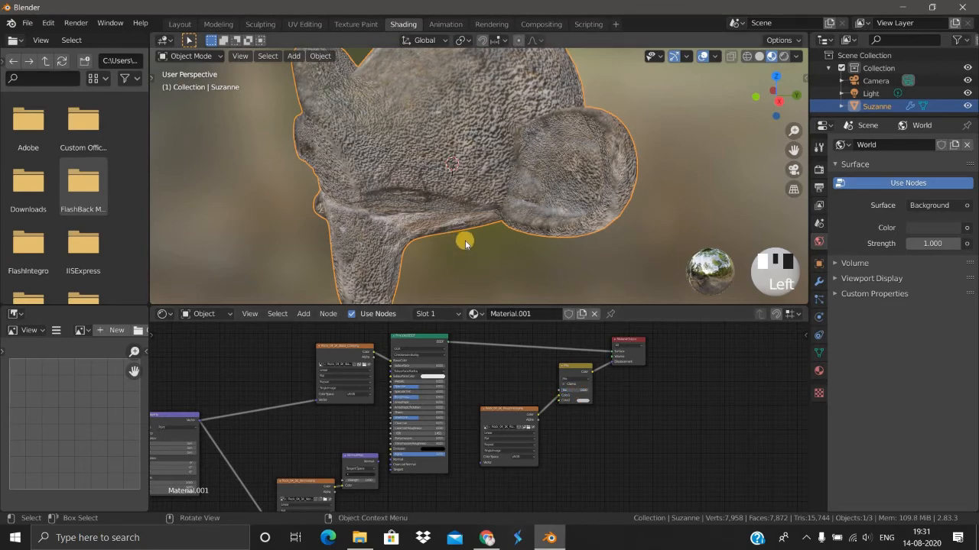
mouse_move(463, 240)
middle_down()
mouse_move(555, 221)
mouse_move(513, 238)
mouse_move(474, 231)
middle_up()
scroll(474, 231, down, 3)
scroll(531, 251, down, 3)
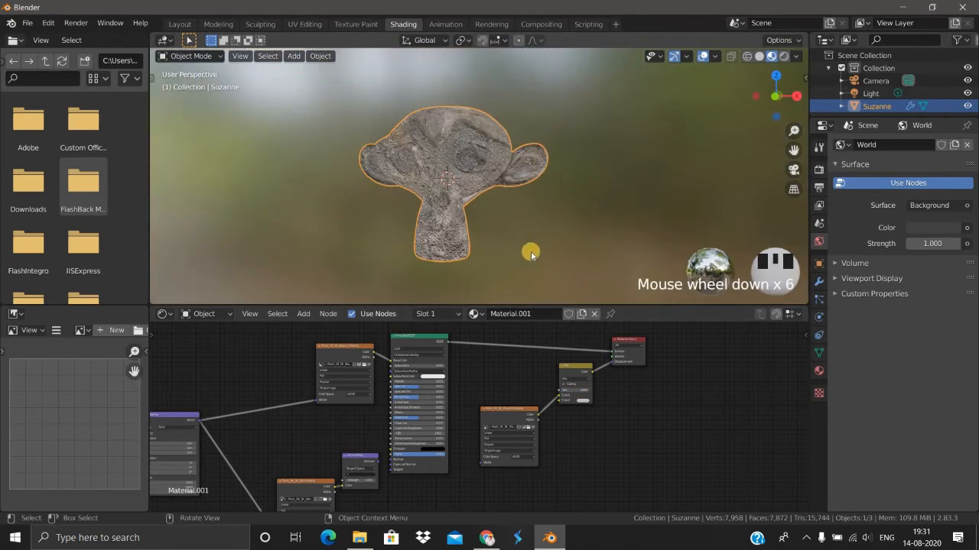
middle_drag(530, 251, 548, 249)
scroll(513, 253, up, 2)
scroll(463, 243, down, 1)
middle_drag(463, 243, 561, 395)
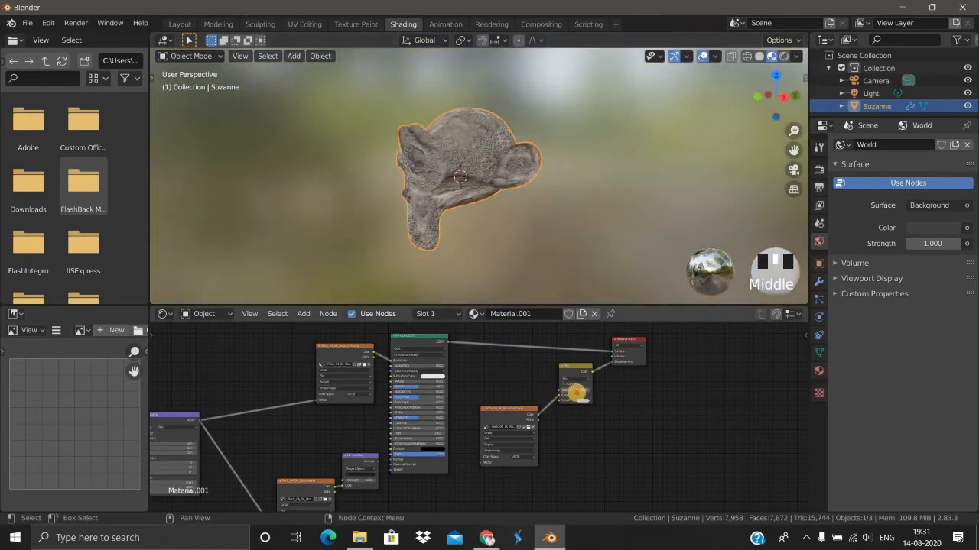
Raise the Mix node's Fac well above half to soften the displacement on the monkey head.
drag(585, 396, 587, 396)
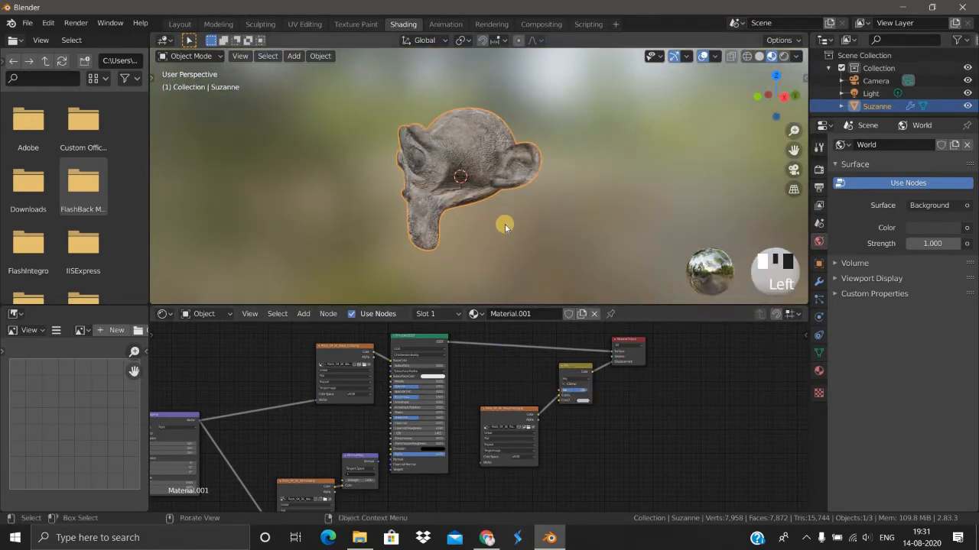
scroll(505, 224, down, 2)
scroll(529, 279, up, 1)
shift+middle_drag(529, 279, 505, 380)
scroll(477, 416, up, 1)
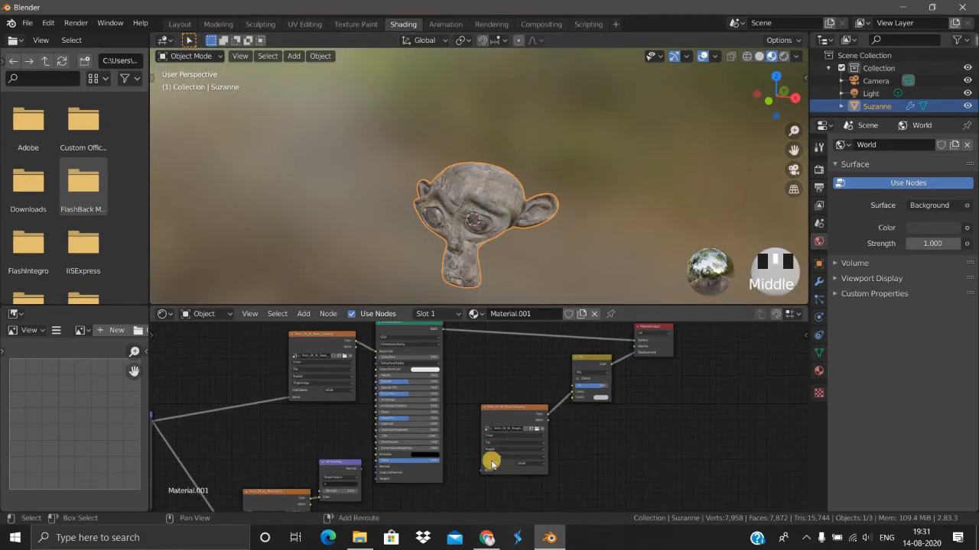
Move the base color Image Texture node farther left of the Principled BSDF to make room between them.
middle_drag(322, 341, 405, 453)
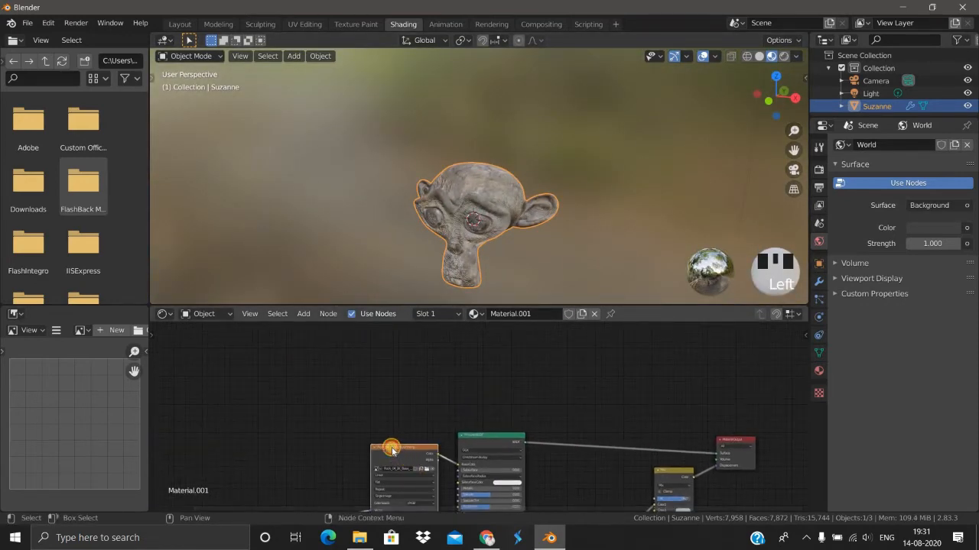
key(g)
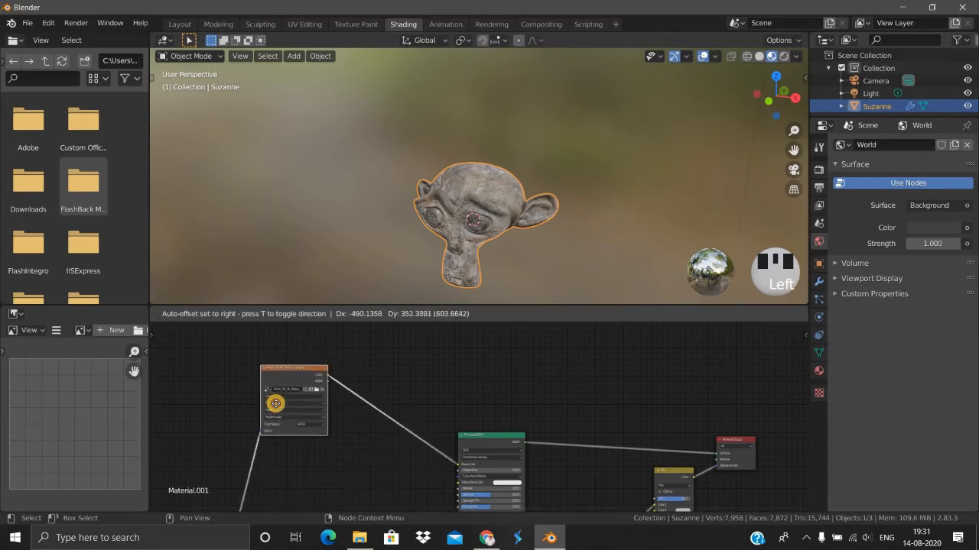
click(396, 442)
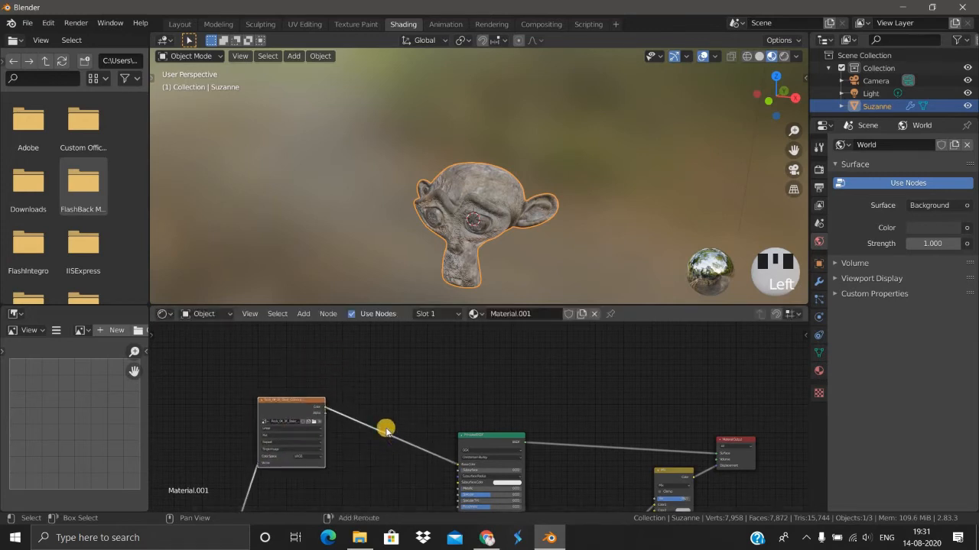
Insert an RGB Curves node on the link between the base color Image Texture and the Principled BSDF's Base Color.
key(shift+a)
click(366, 376)
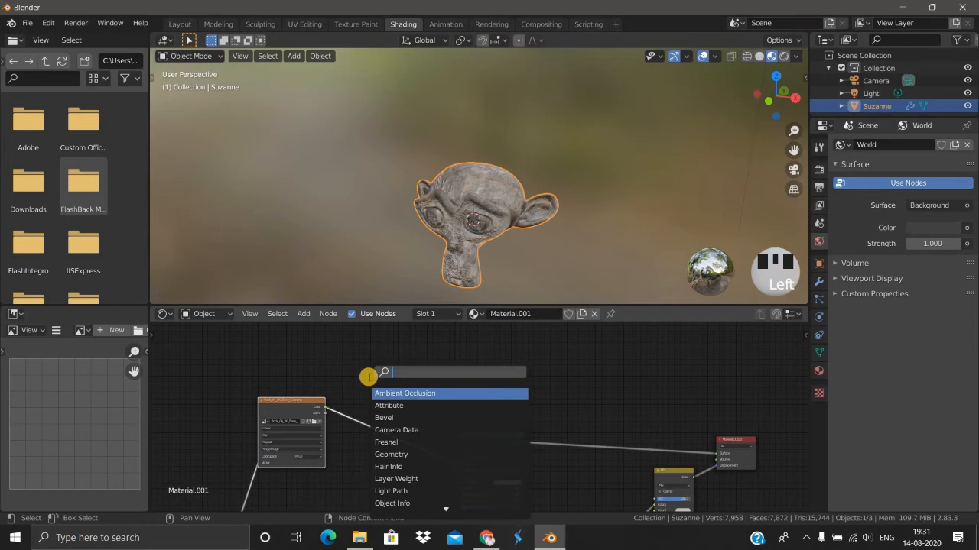
text(to)
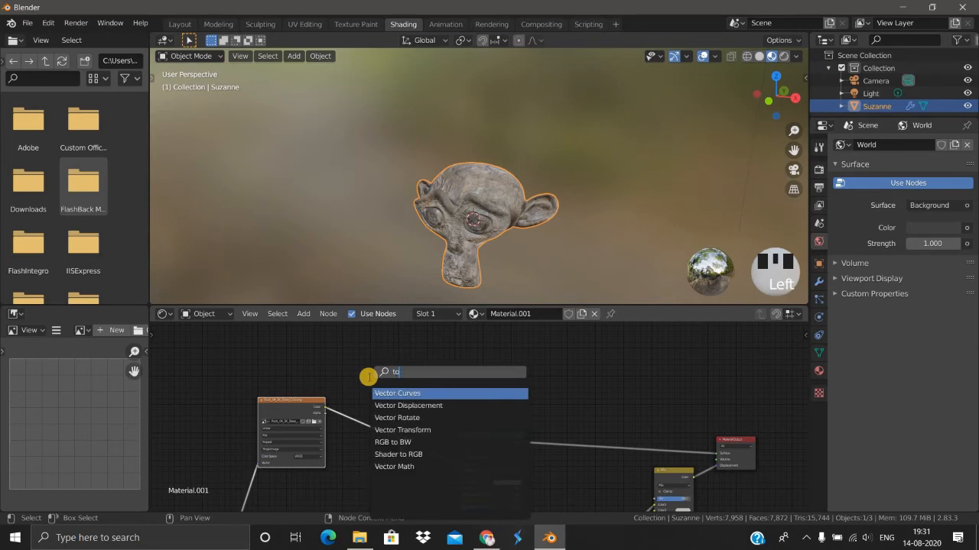
key(BackSpace)
key(BackSpace)
text(rbg)
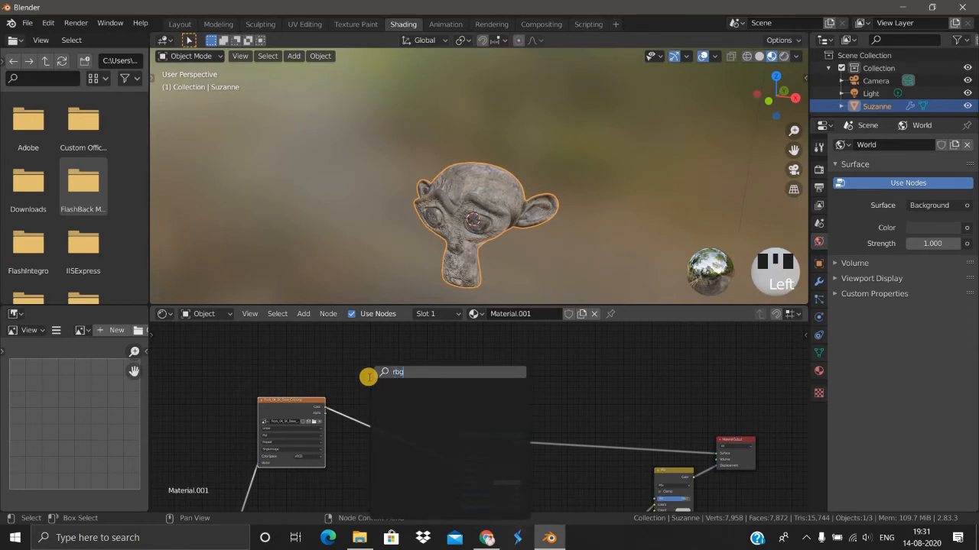
key(BackSpace)
key(BackSpace)
key(BackSpace)
text(cur)
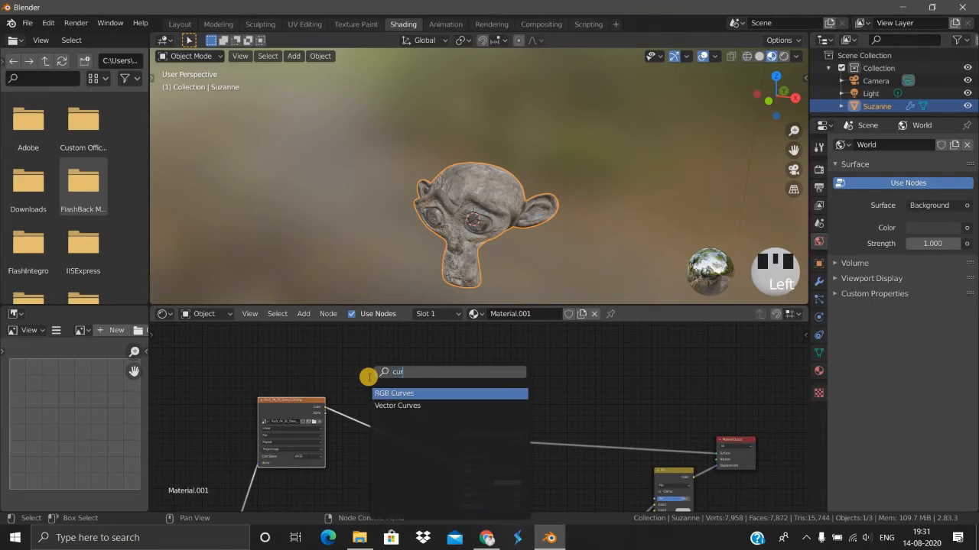
key(Return)
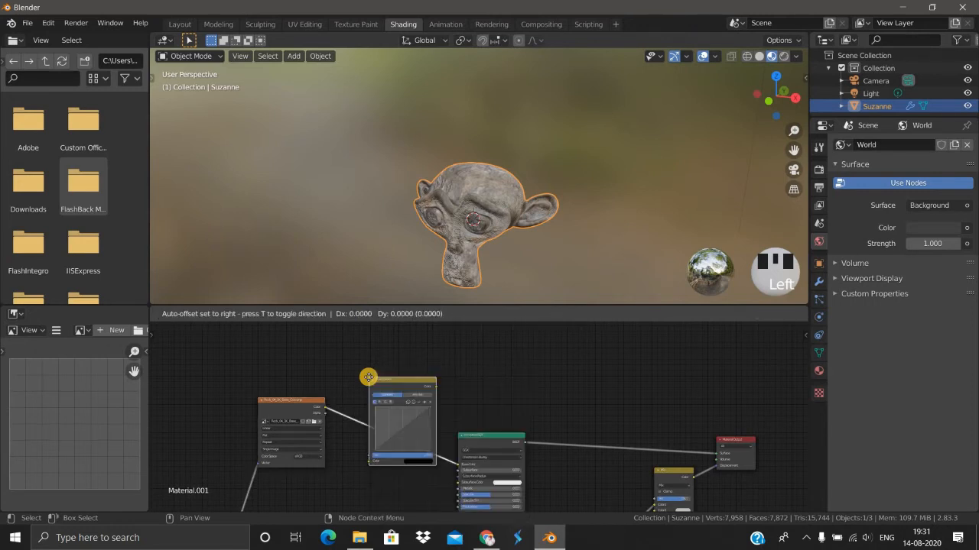
click(373, 440)
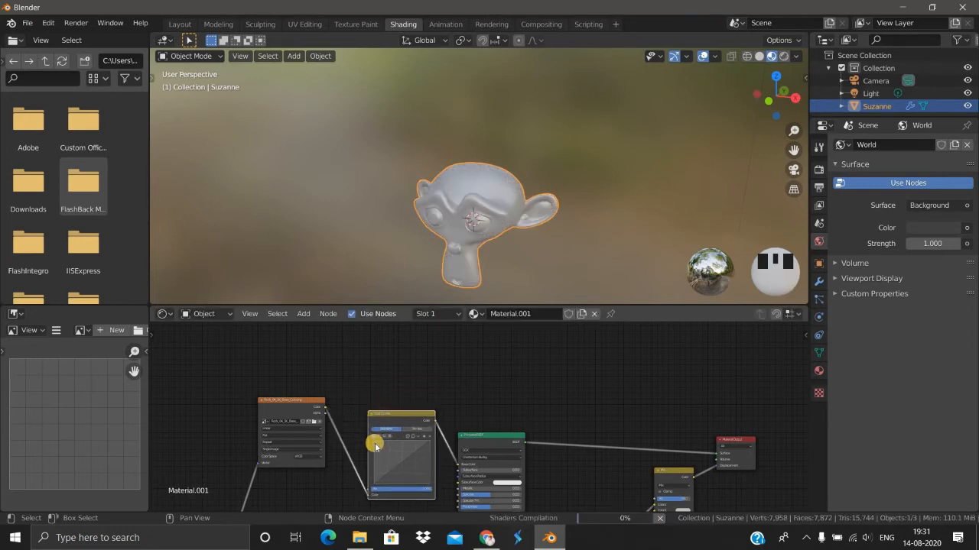
Bend the combined curve of the RGB Curves node with a lowered shadow point and check the rock color around the monkey head.
scroll(501, 378, down, 1)
middle_drag(496, 201, 448, 212)
scroll(448, 212, up, 2)
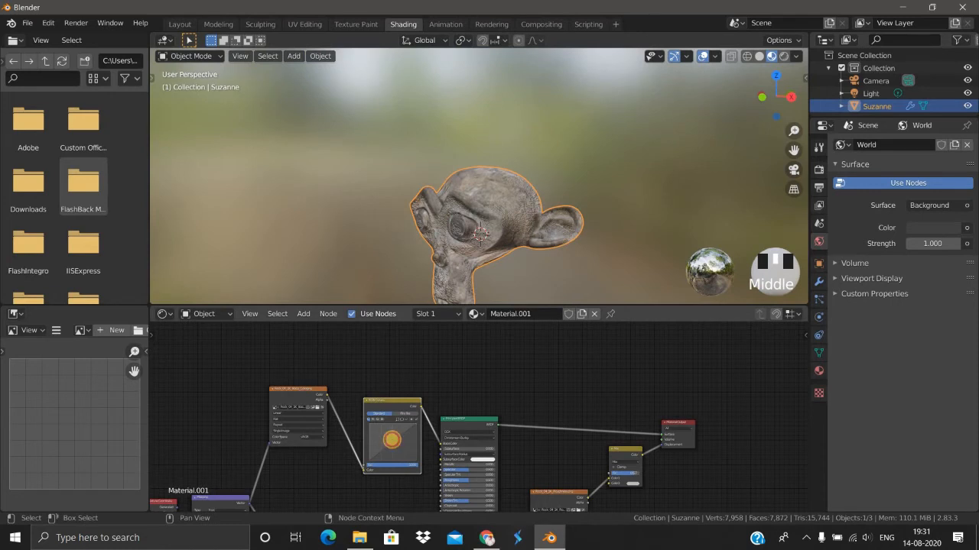
mouse_move(392, 440)
mouse_down()
mouse_move(376, 450)
mouse_move(390, 448)
mouse_up()
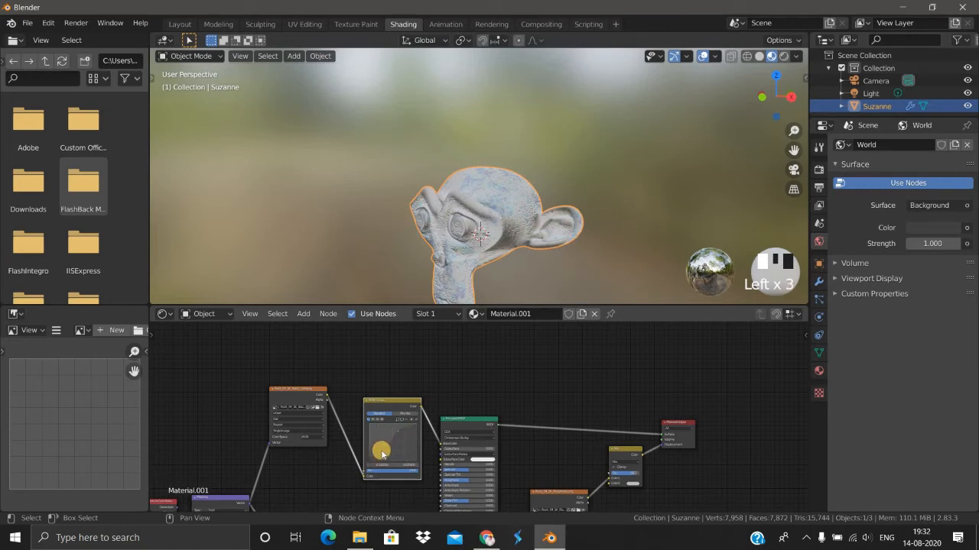
click(382, 454)
scroll(490, 260, down, 2)
middle_drag(469, 267, 676, 242)
scroll(477, 273, up, 5)
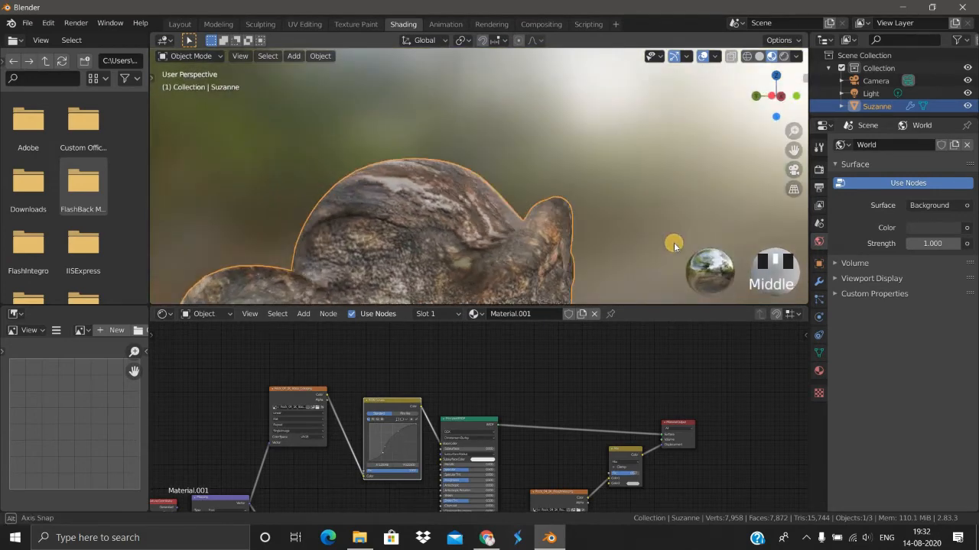
scroll(585, 236, down, 3)
middle_drag(585, 236, 439, 236)
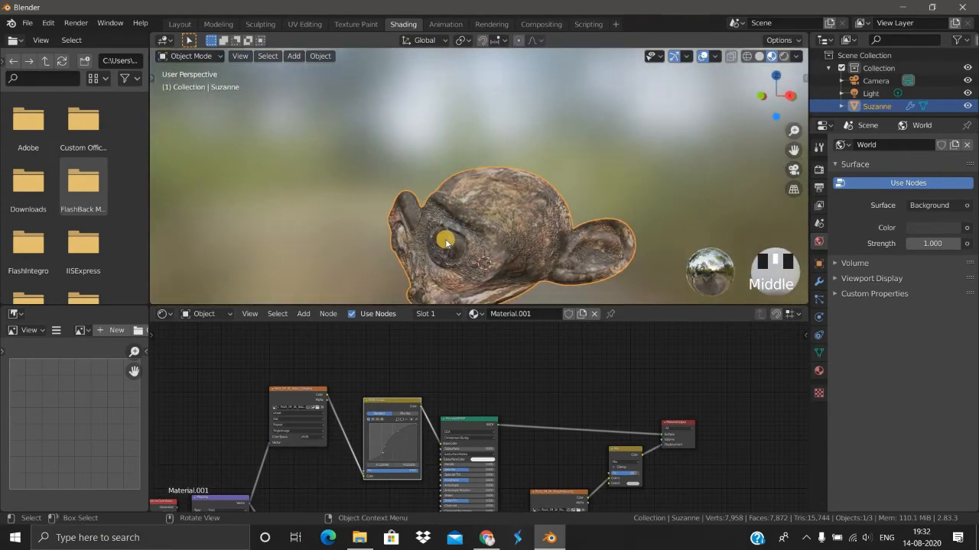
scroll(447, 243, down, 2)
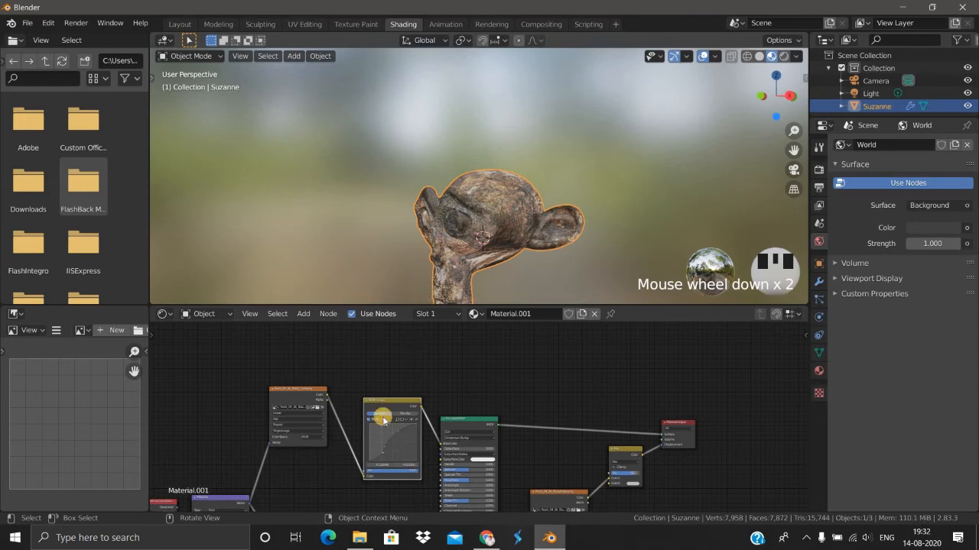
Raise the middle of the green curve in the RGB Curves node to tint the rock green and check the monkey head.
middle_drag(351, 412, 367, 348)
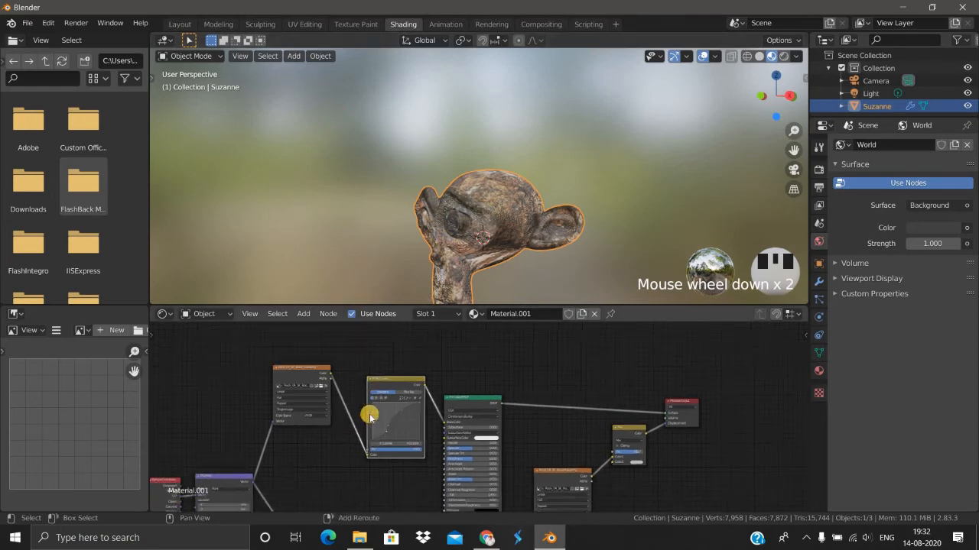
scroll(370, 415, up, 6)
scroll(388, 398, up, 2)
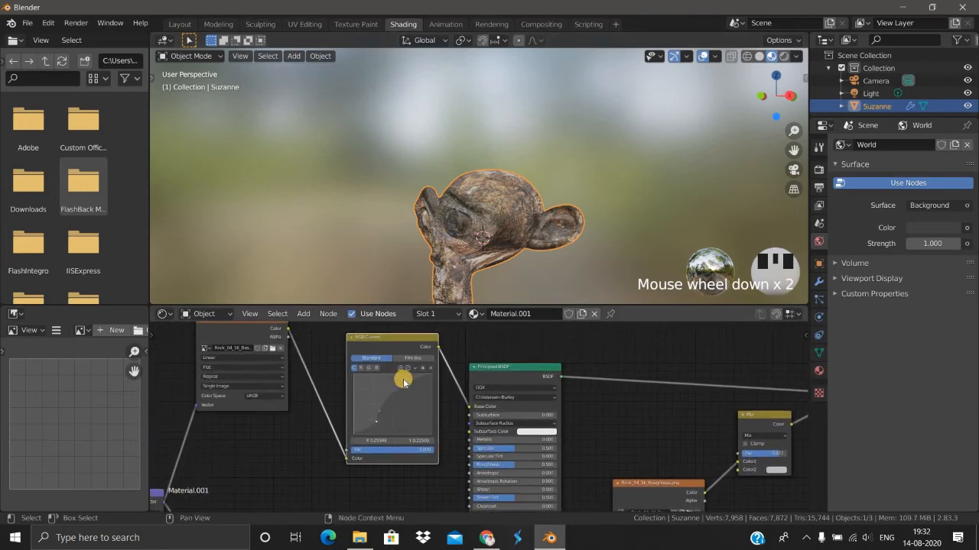
scroll(503, 271, down, 1)
middle_drag(503, 271, 354, 360)
scroll(515, 268, up, 2)
click(354, 362)
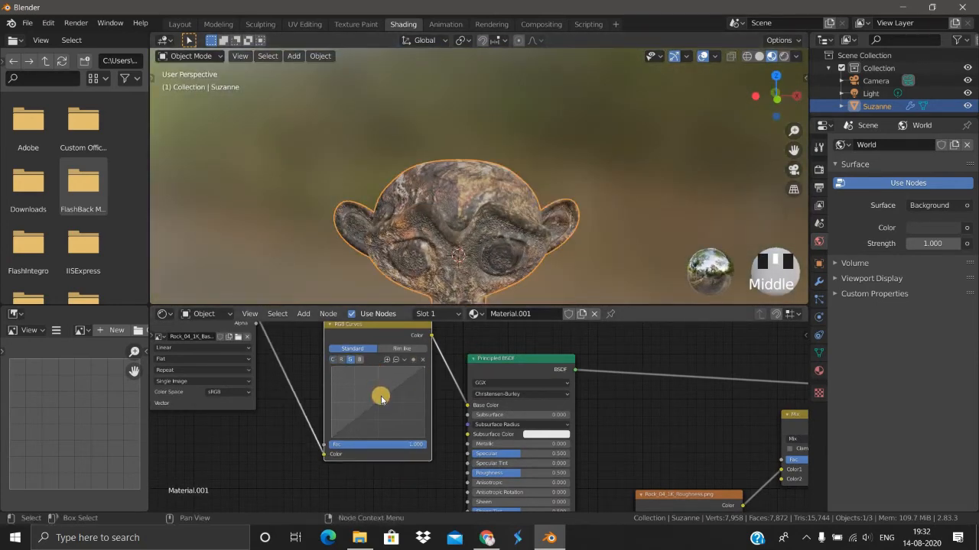
click(378, 396)
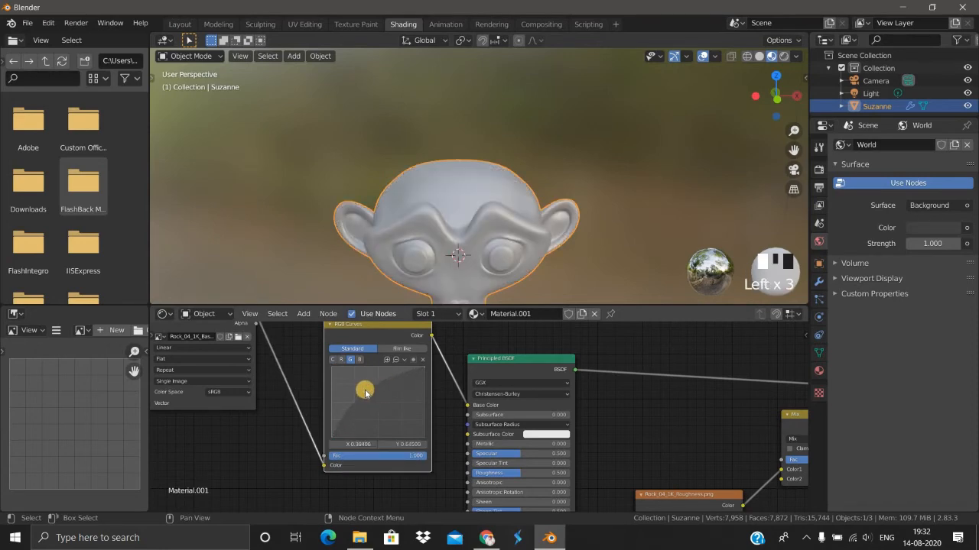
scroll(463, 269, down, 4)
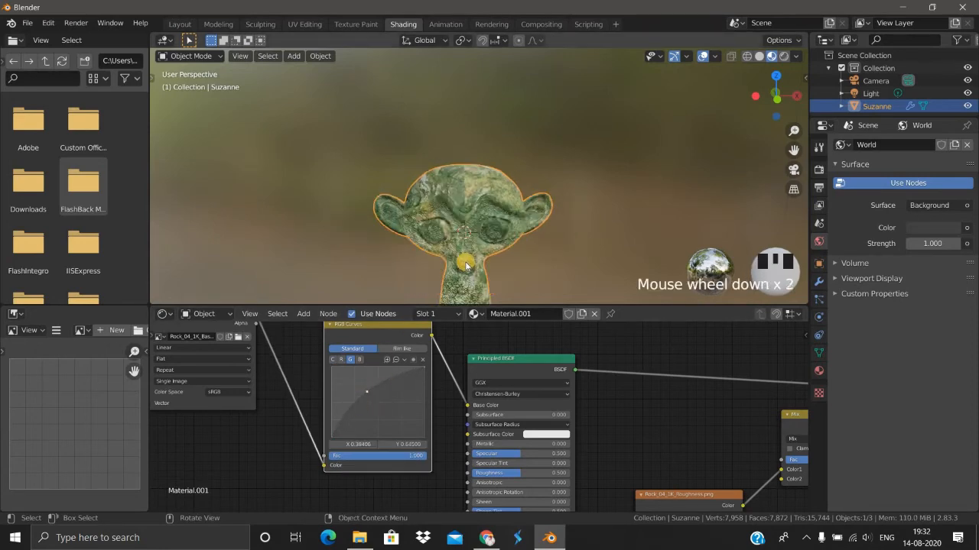
middle_drag(406, 278, 467, 399)
scroll(444, 255, up, 3)
scroll(497, 256, down, 2)
Delete the RGB Curves node and reconnect the base color texture's Color output to the Principled BSDF's Base Color.
scroll(498, 255, down, 2)
scroll(500, 225, down, 2)
scroll(467, 399, down, 6)
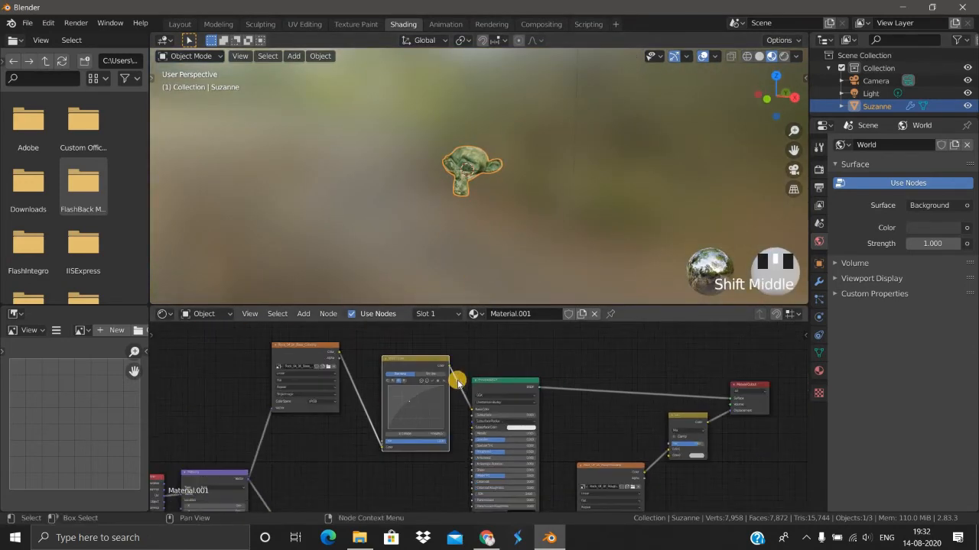
shift+middle_drag(435, 436, 417, 434)
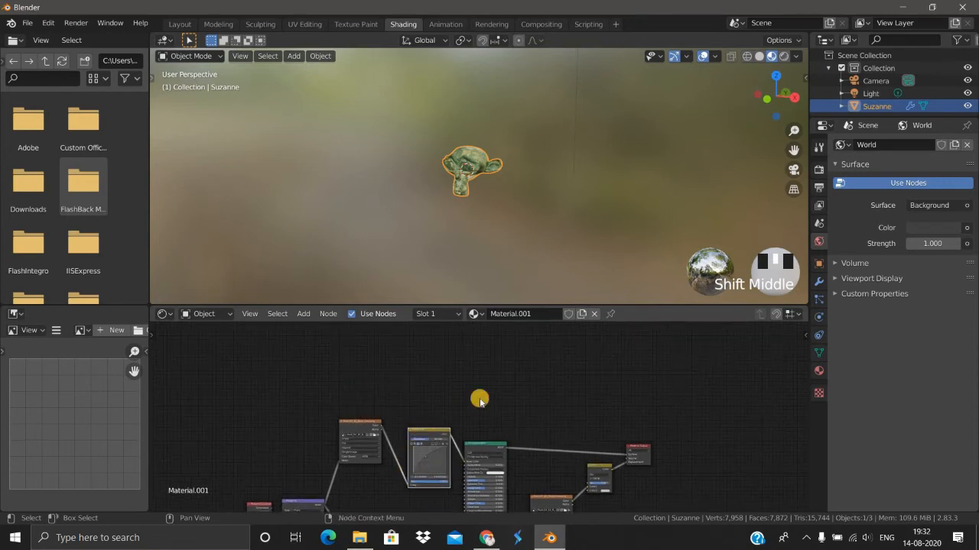
key(x)
scroll(394, 448, up, 1)
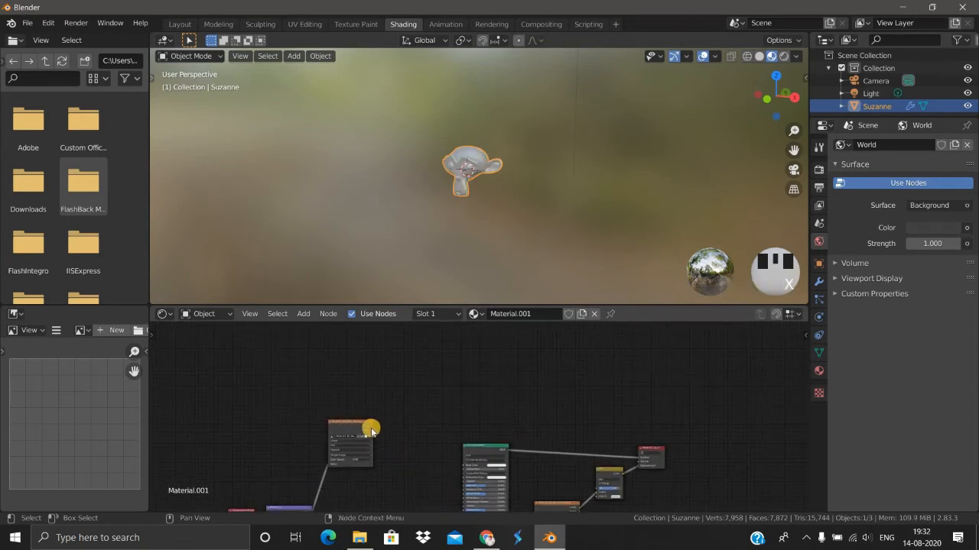
drag(373, 429, 464, 464)
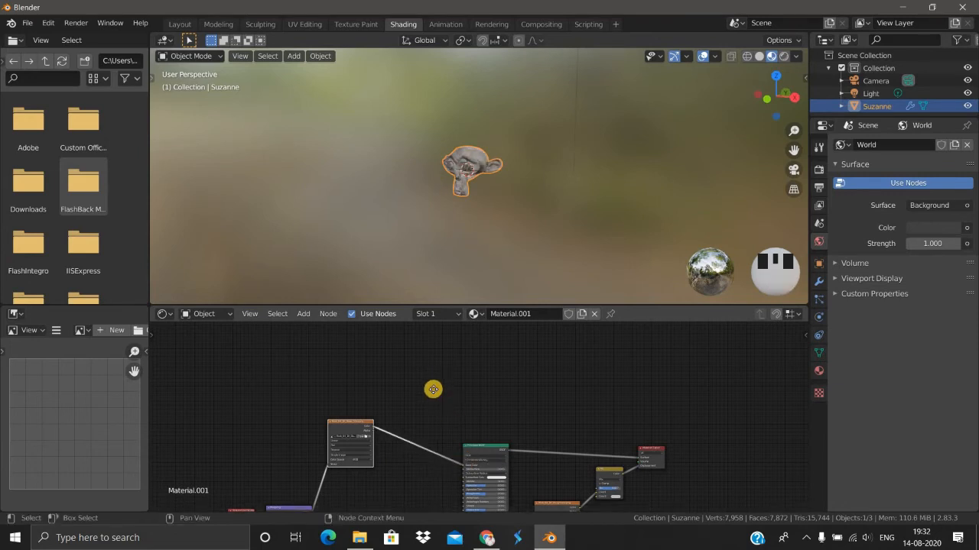
Move the base color Image Texture node closer to the Principled BSDF.
scroll(433, 390, down, 2)
scroll(430, 417, down, 1)
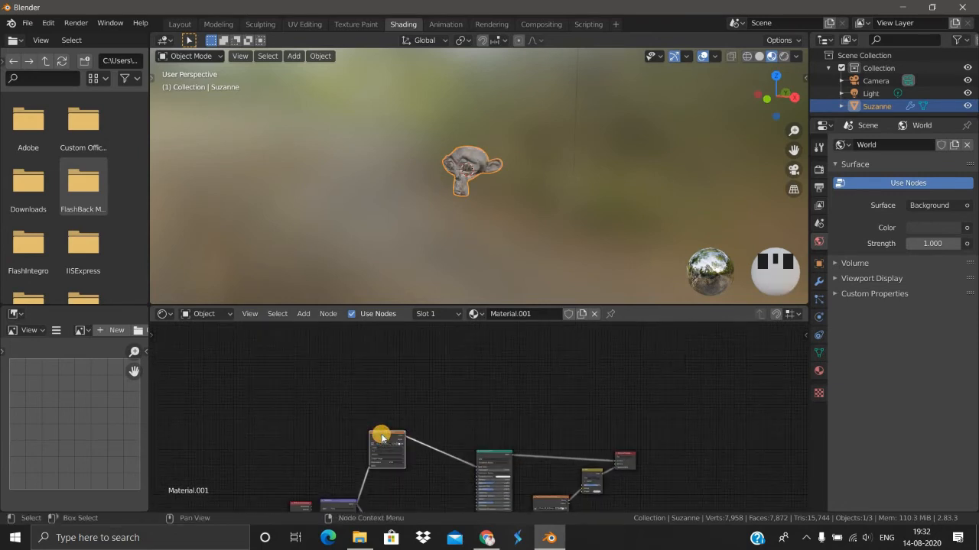
drag(381, 434, 412, 457)
drag(417, 392, 416, 394)
scroll(413, 396, up, 1)
key(shift+a)
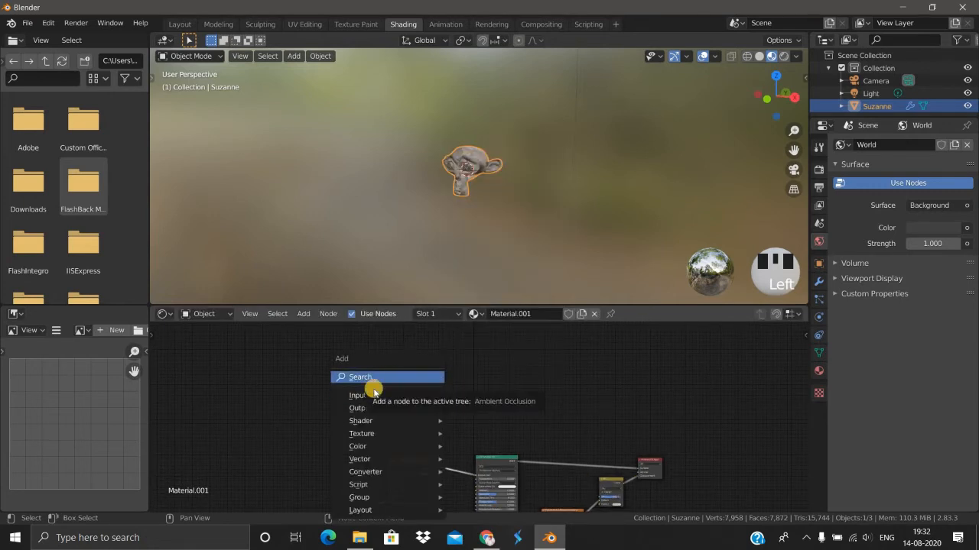
click(313, 406)
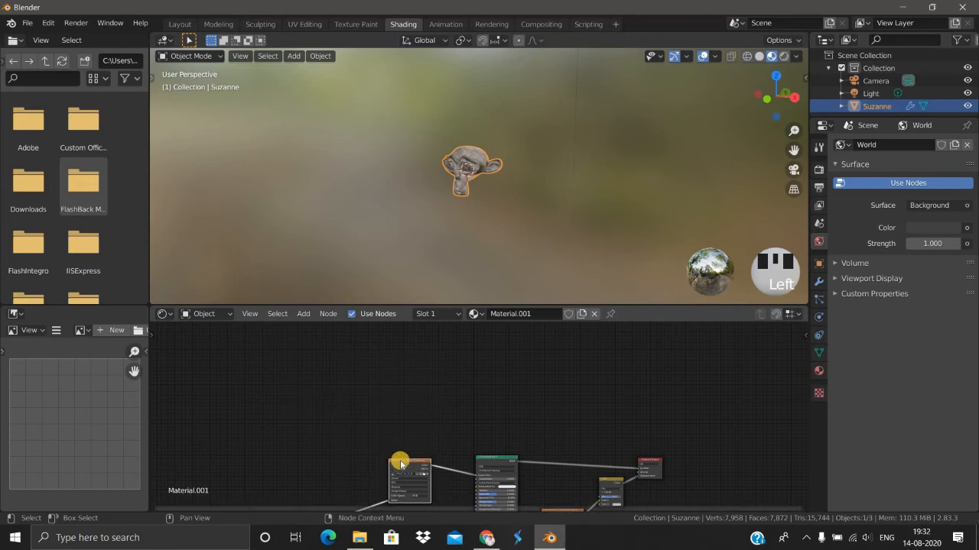
Duplicate the base color Image Texture node, place the copy above it and load Rock_04_1K_AO.png into the copy.
key(shift+d)
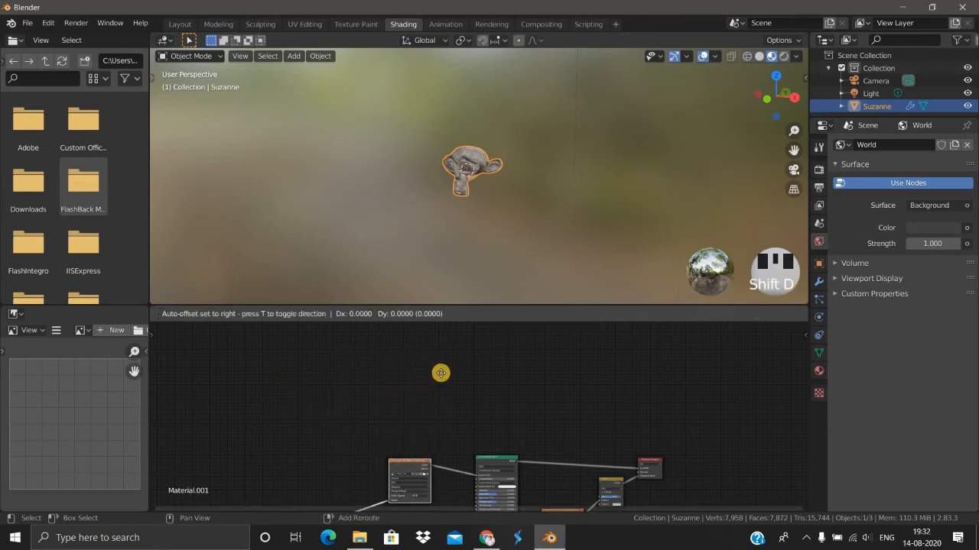
click(434, 413)
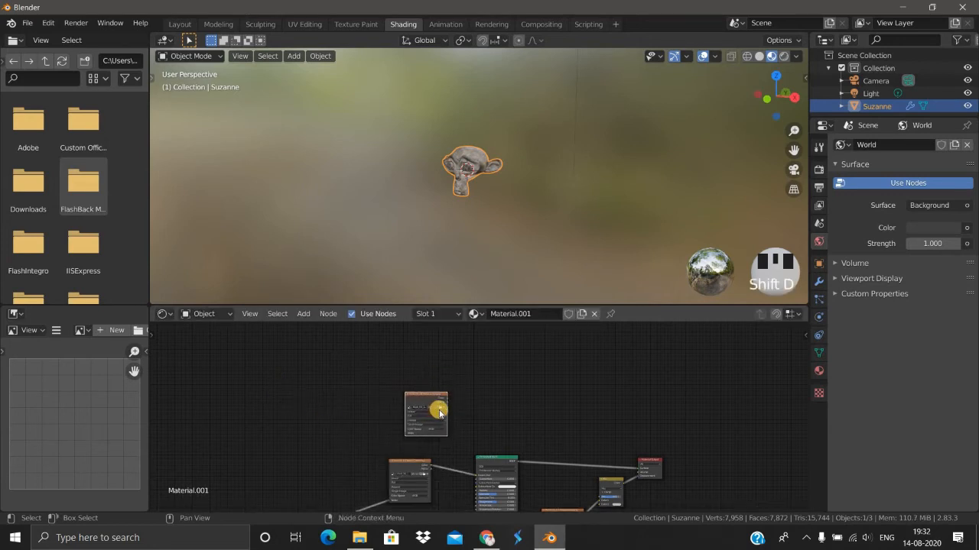
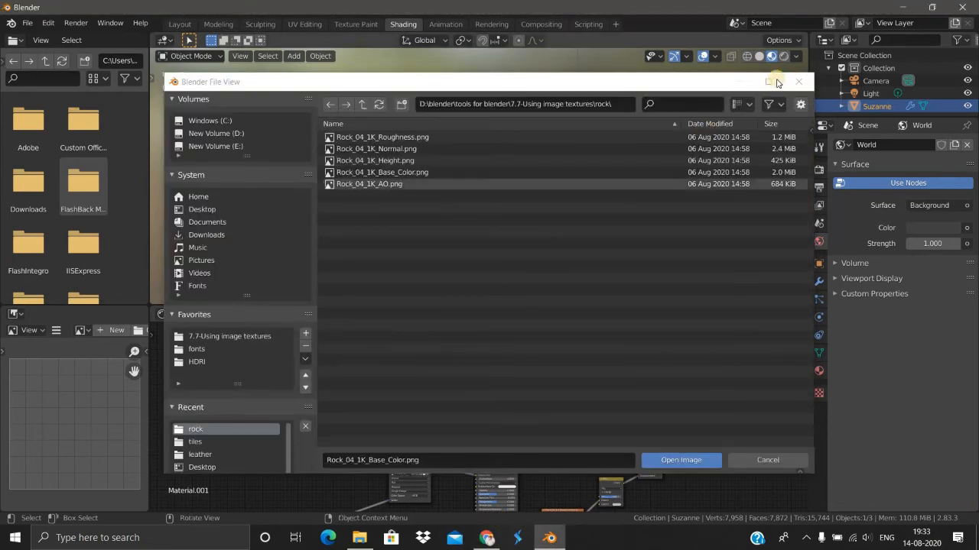
click(384, 185)
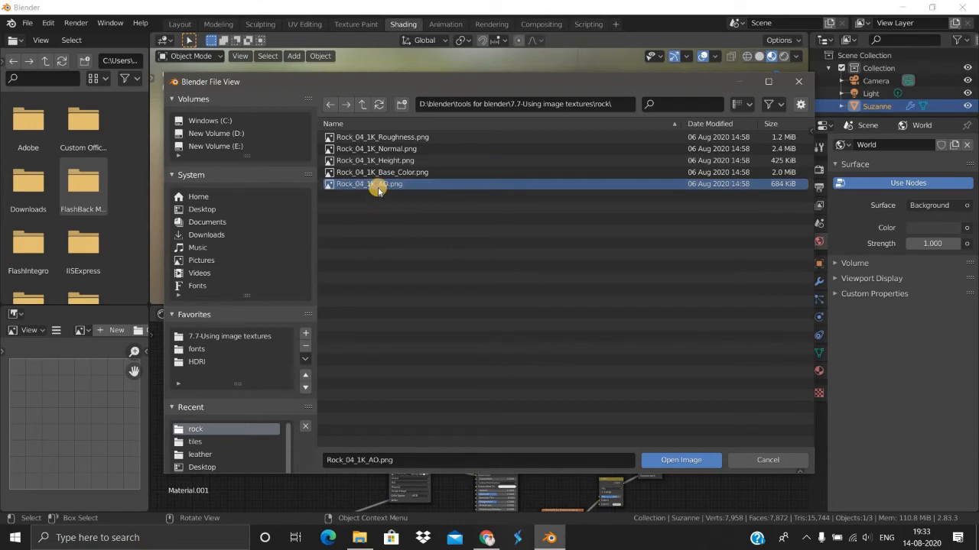
drag(375, 199, 326, 273)
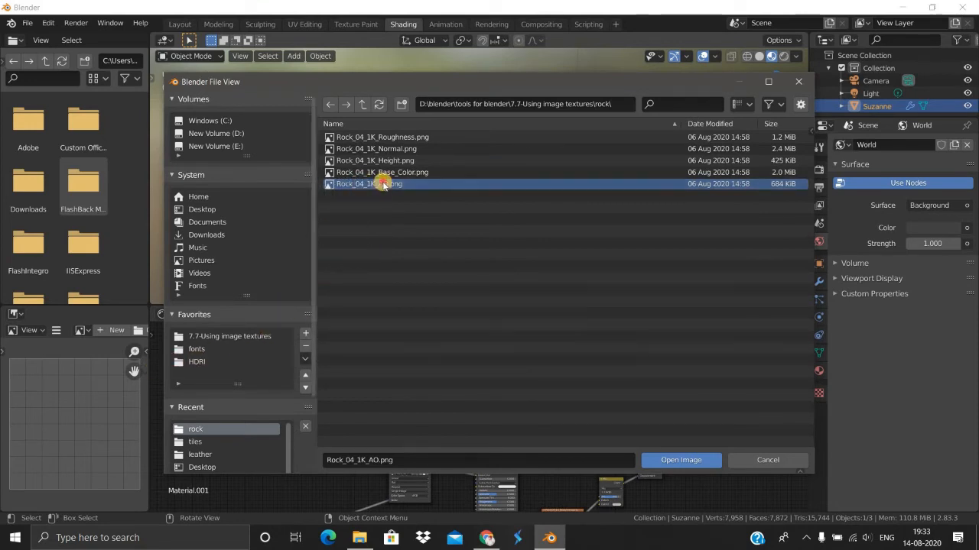
key(Return)
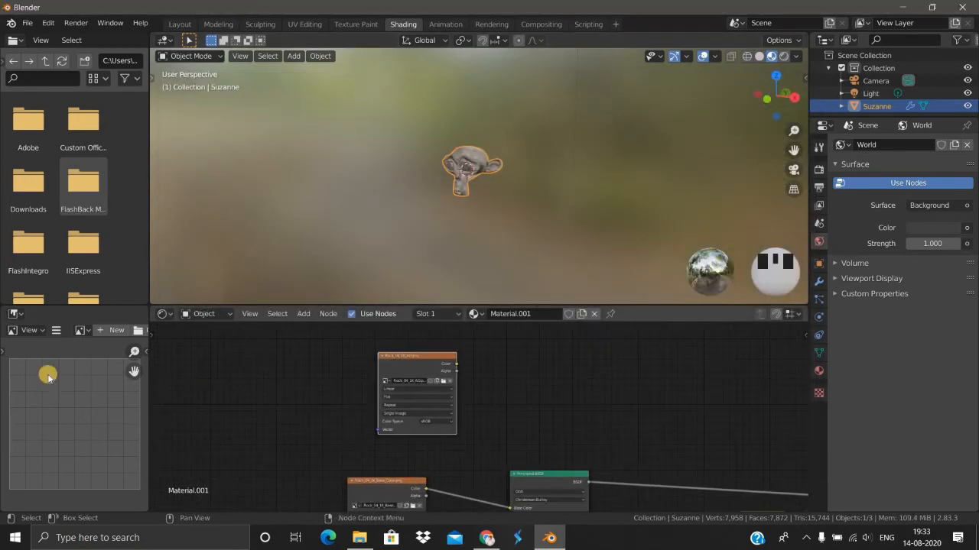
Examine the rock surface on the monkey head up close and look through the folders in the file browser.
scroll(411, 408, down, 1)
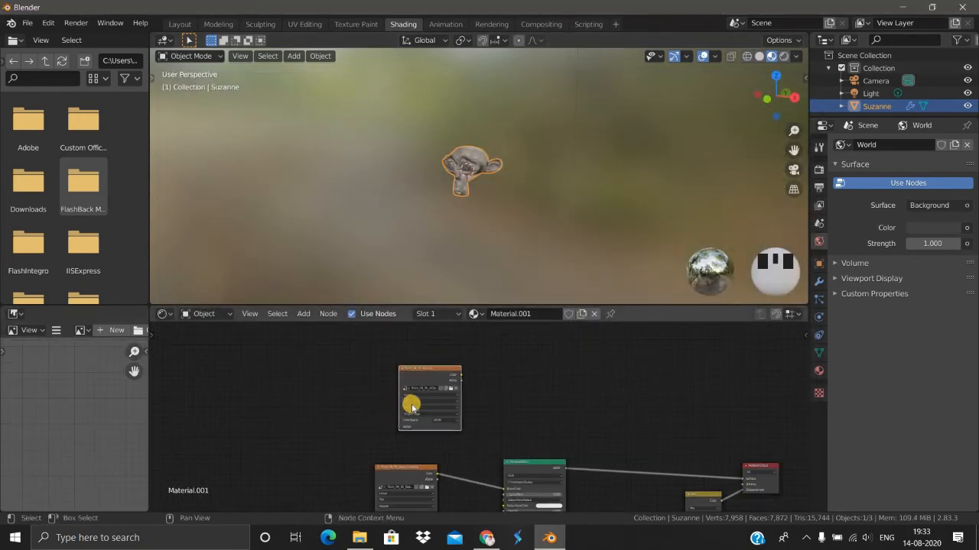
key(Home)
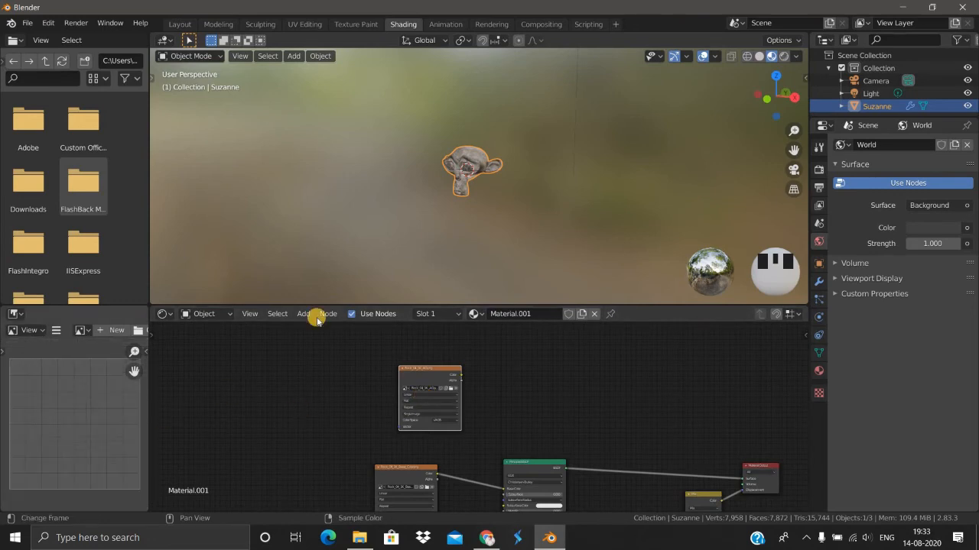
scroll(471, 198, up, 4)
middle_drag(424, 223, 153, 303)
scroll(423, 227, up, 1)
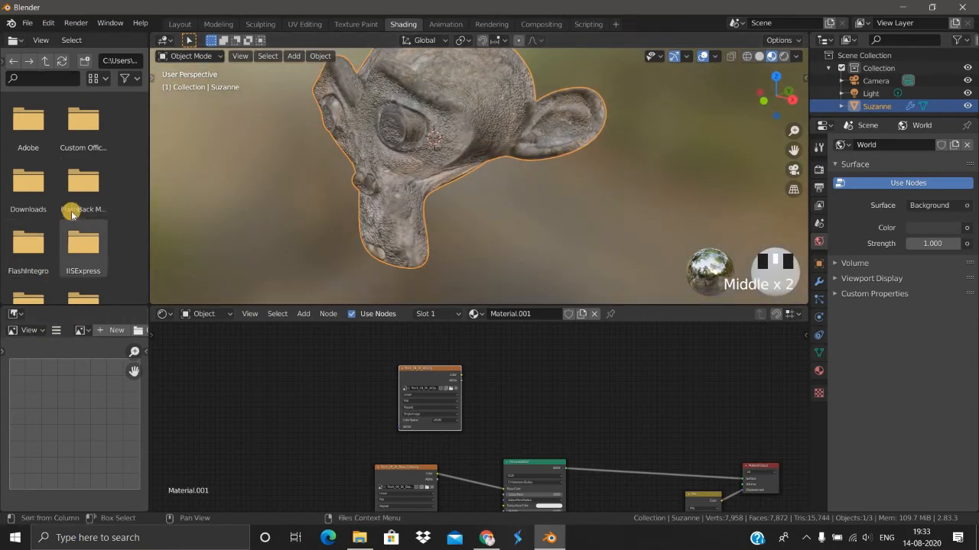
scroll(72, 214, down, 4)
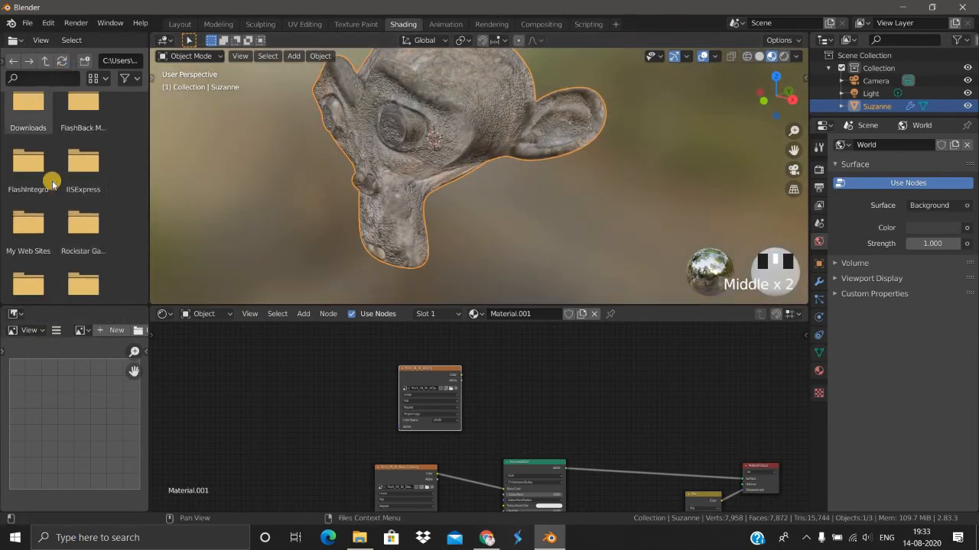
scroll(56, 214, down, 6)
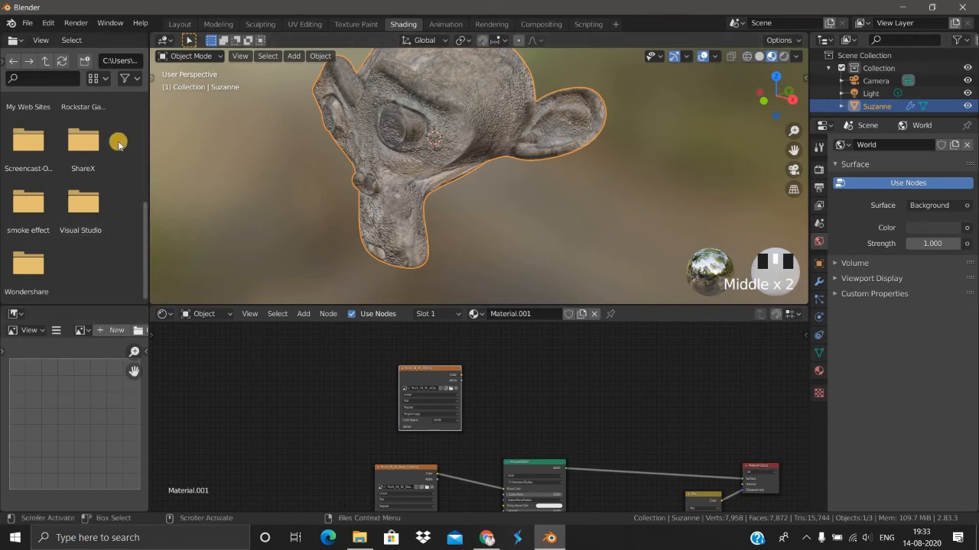
scroll(116, 162, up, 5)
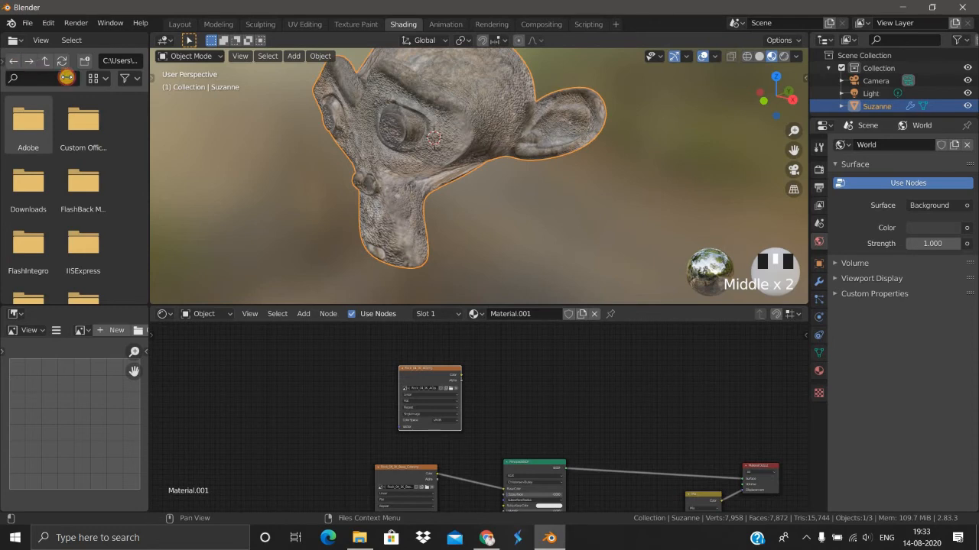
Open the rock folder inside the bookmarked 7.7-Using image textures folder in the file browser.
drag(67, 77, 74, 79)
click(33, 291)
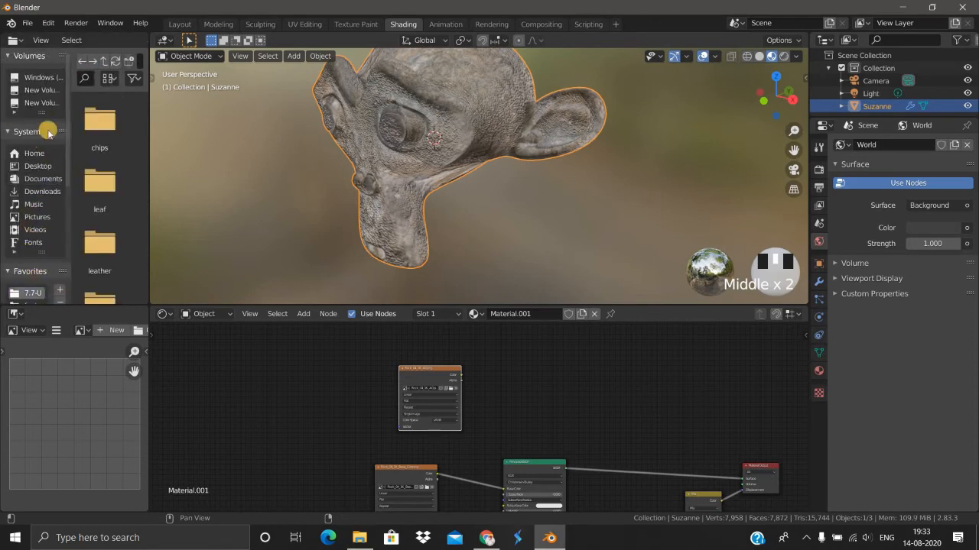
drag(71, 87, 34, 91)
scroll(93, 229, down, 1)
scroll(92, 228, down, 2)
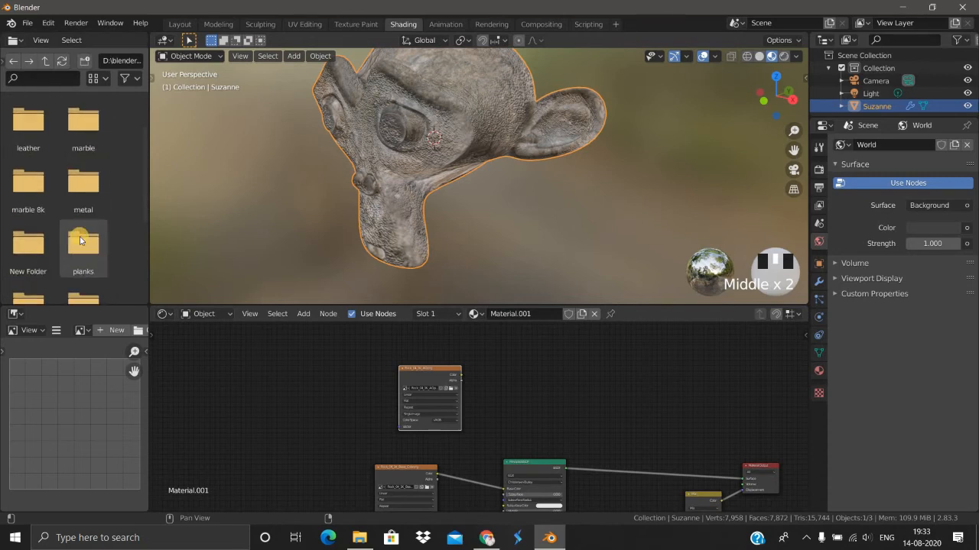
click(91, 234)
double_click(97, 264)
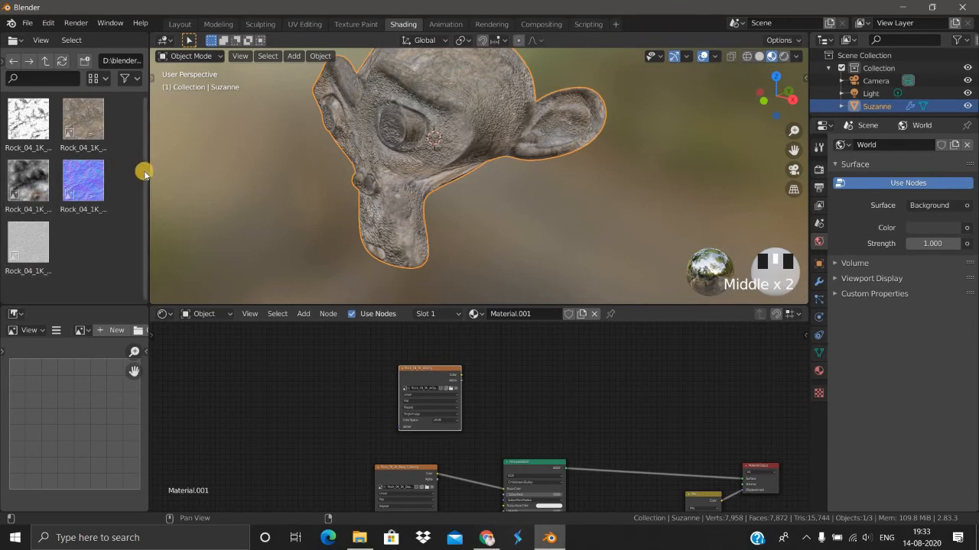
Load Rock_04_1K_AO.png from the file browser into the image editor, widening the browser area for it and narrowing it again.
drag(149, 174, 324, 201)
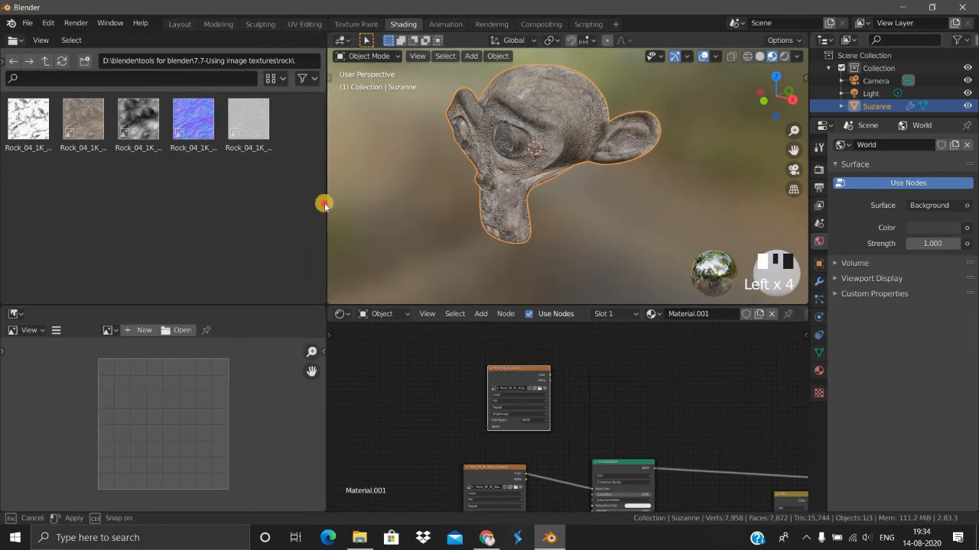
drag(143, 131, 74, 188)
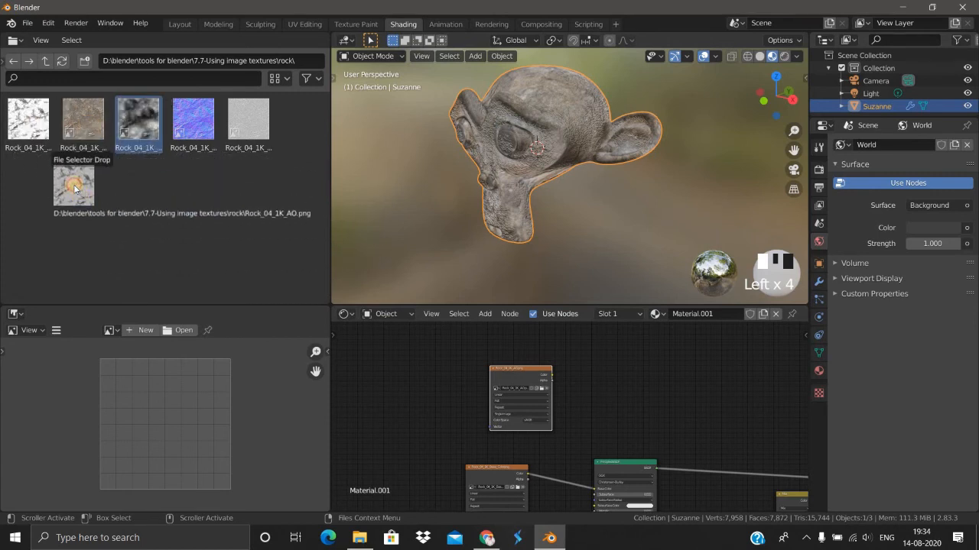
drag(99, 267, 184, 425)
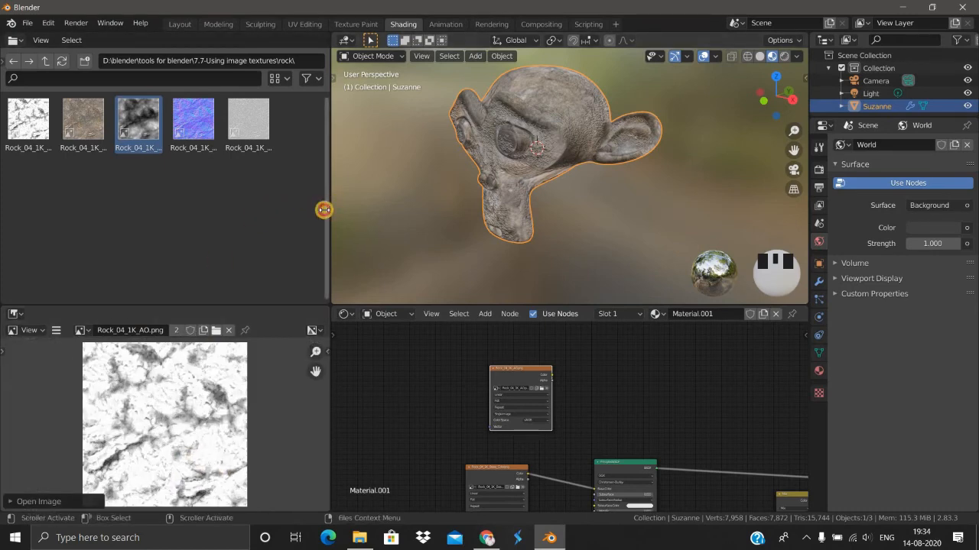
drag(324, 207, 181, 205)
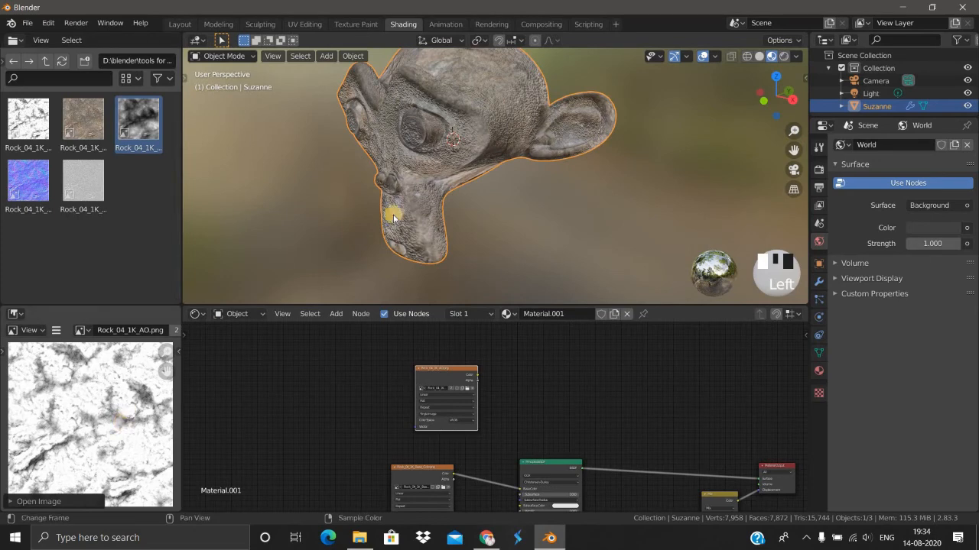
Examine the monkey head from the side and the unconnected AO texture node in the node tree.
scroll(424, 211, down, 3)
middle_drag(387, 203, 507, 256)
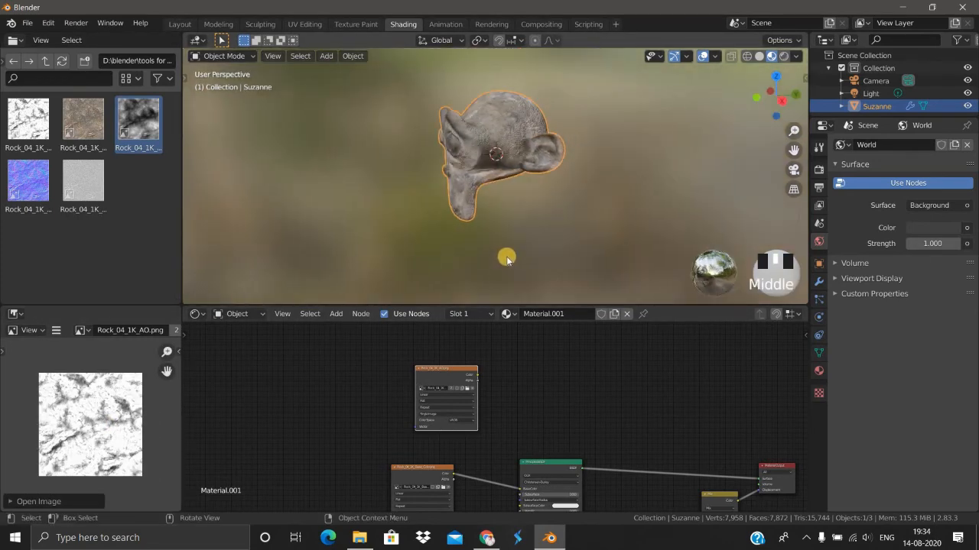
scroll(507, 255, up, 1)
scroll(489, 294, up, 1)
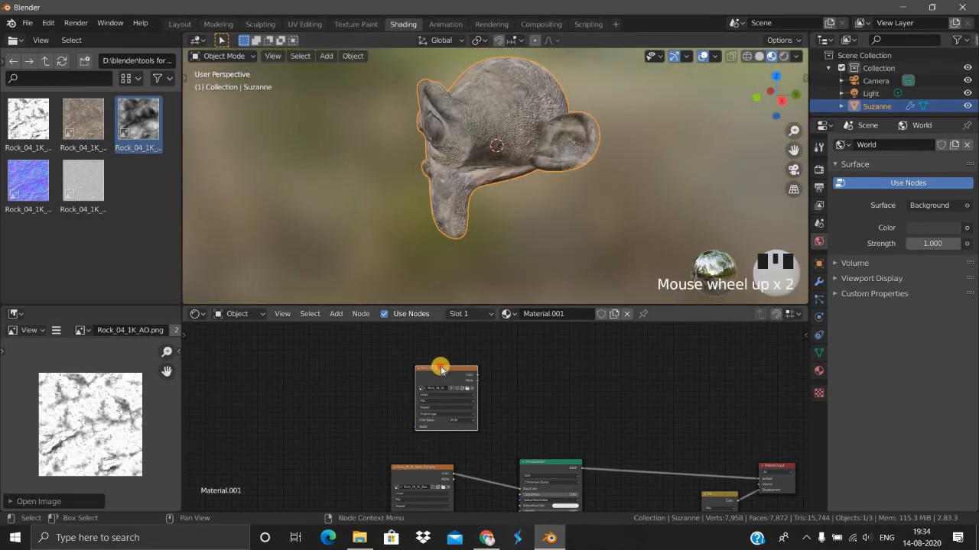
scroll(513, 405, up, 2)
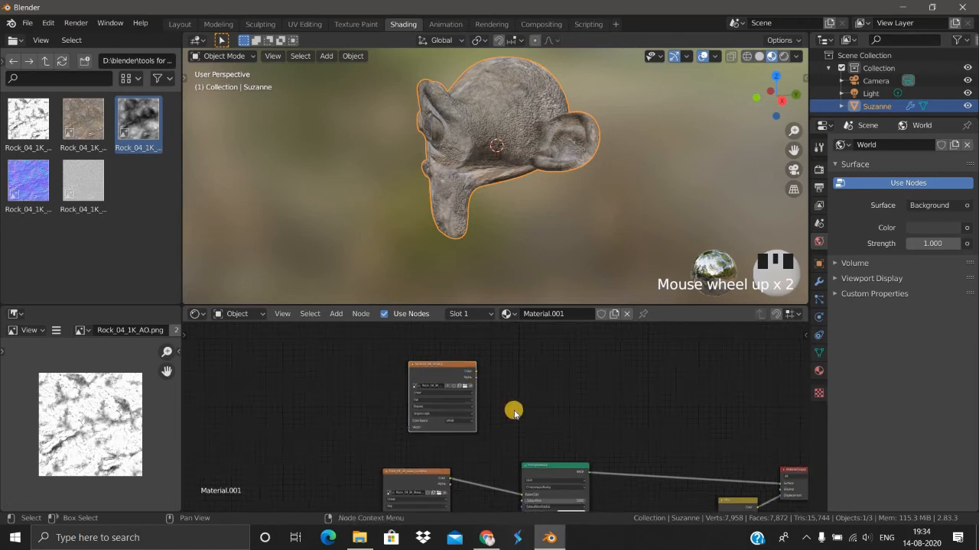
scroll(479, 402, down, 3)
scroll(474, 393, up, 1)
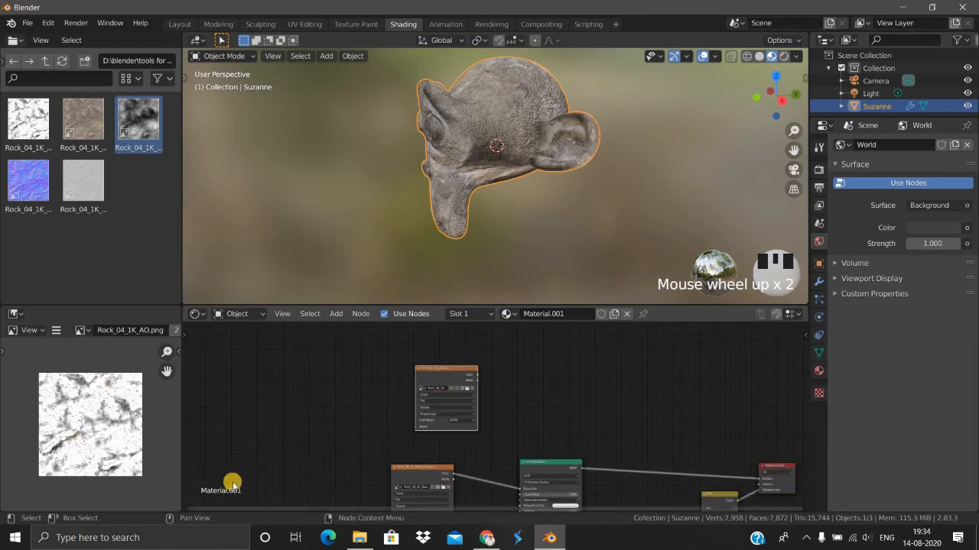
scroll(504, 416, down, 1)
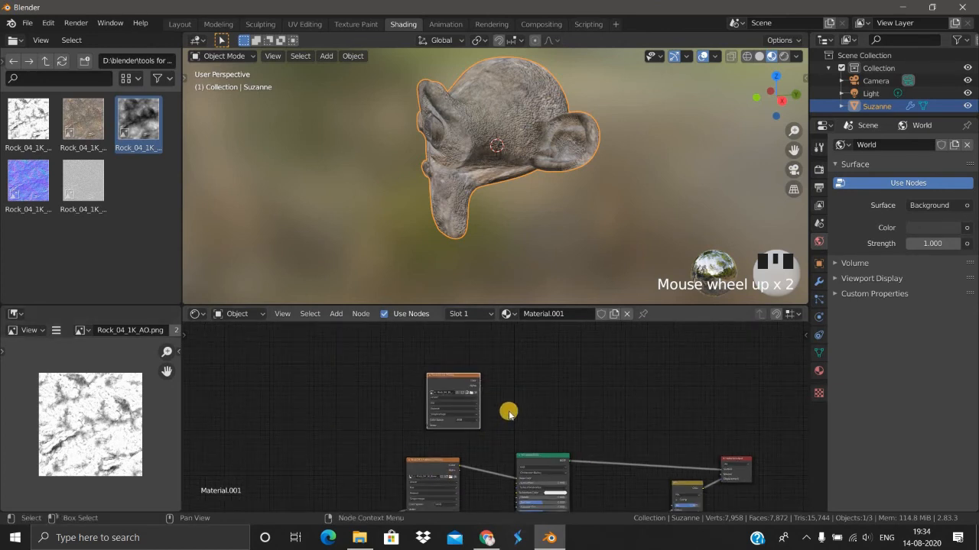
Add a MixRGB node and place it between the AO texture node and the Principled BSDF.
key(shift+a)
click(511, 380)
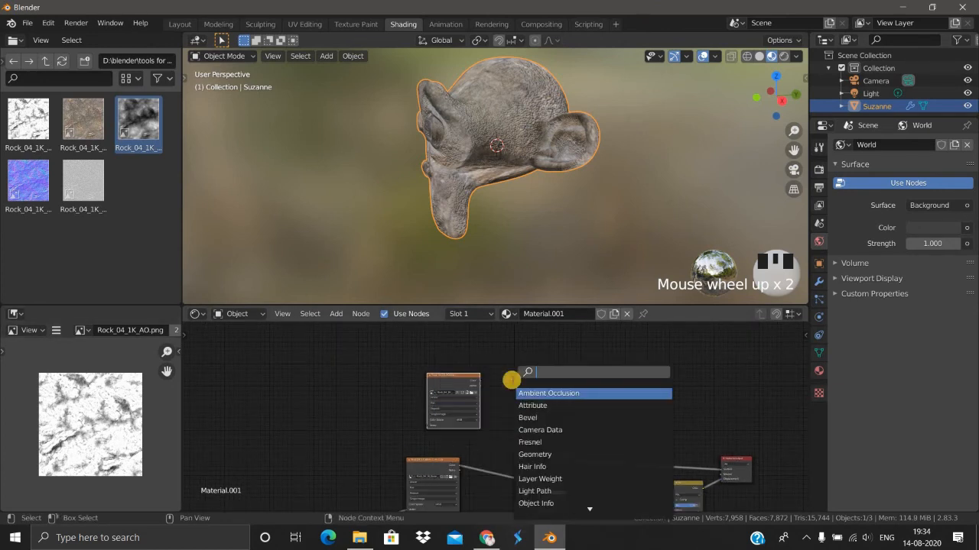
text(r)
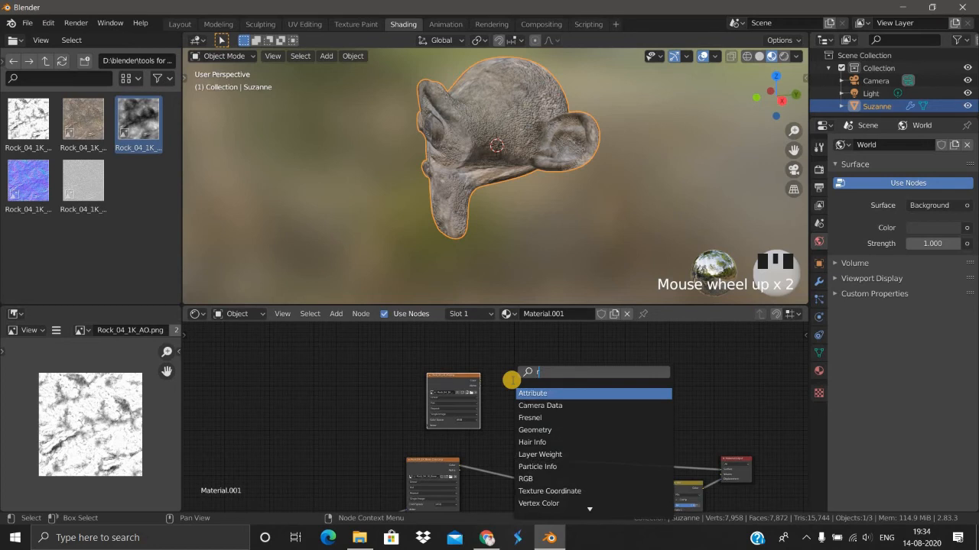
text(g)
key(BackSpace)
key(BackSpace)
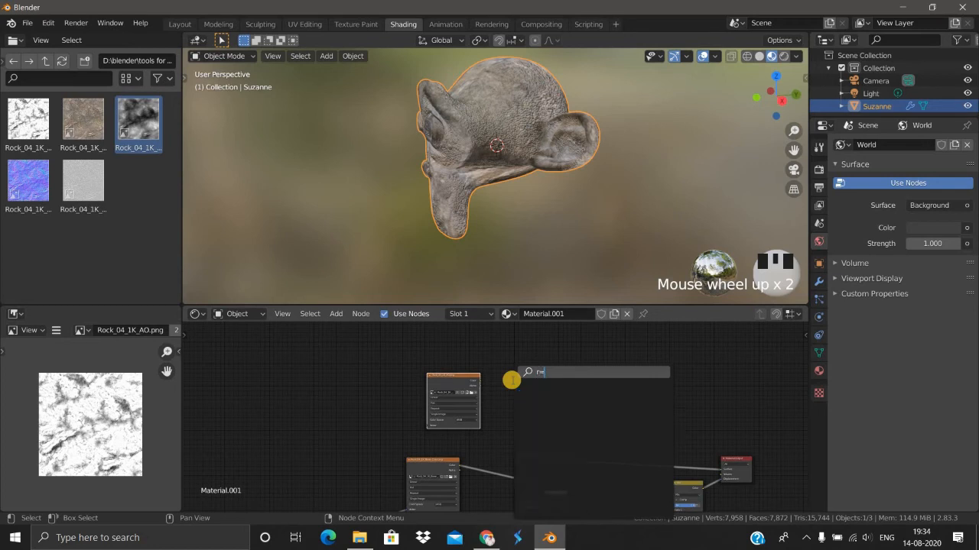
text(rg)
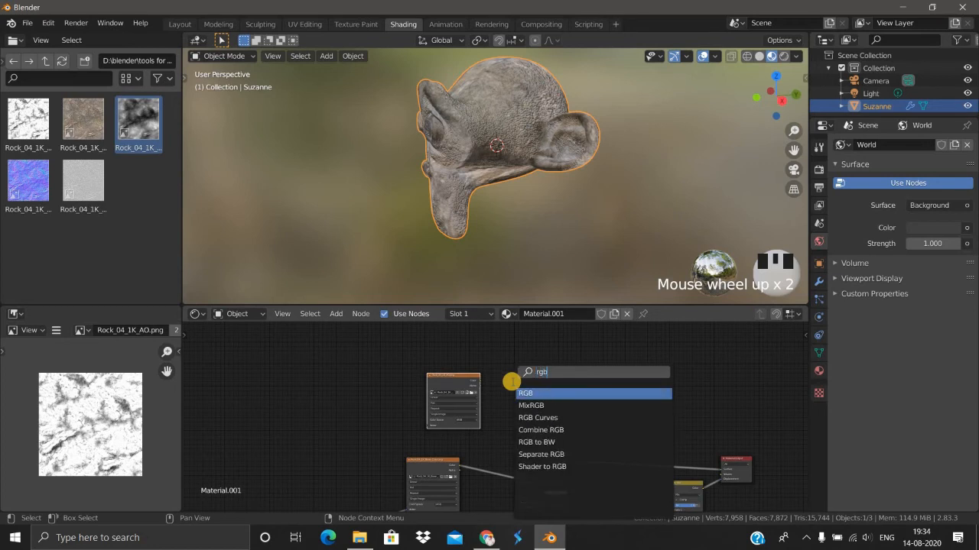
text(b)
click(519, 406)
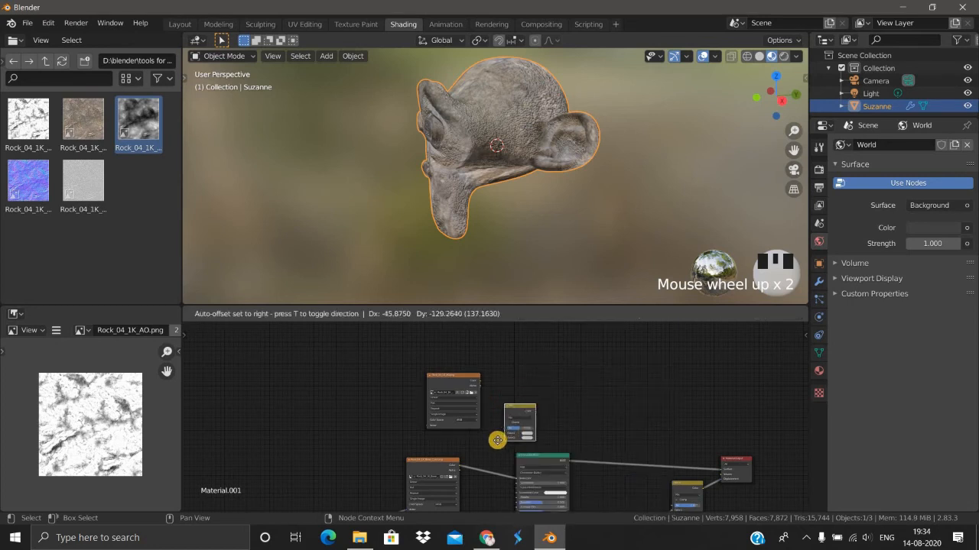
click(496, 431)
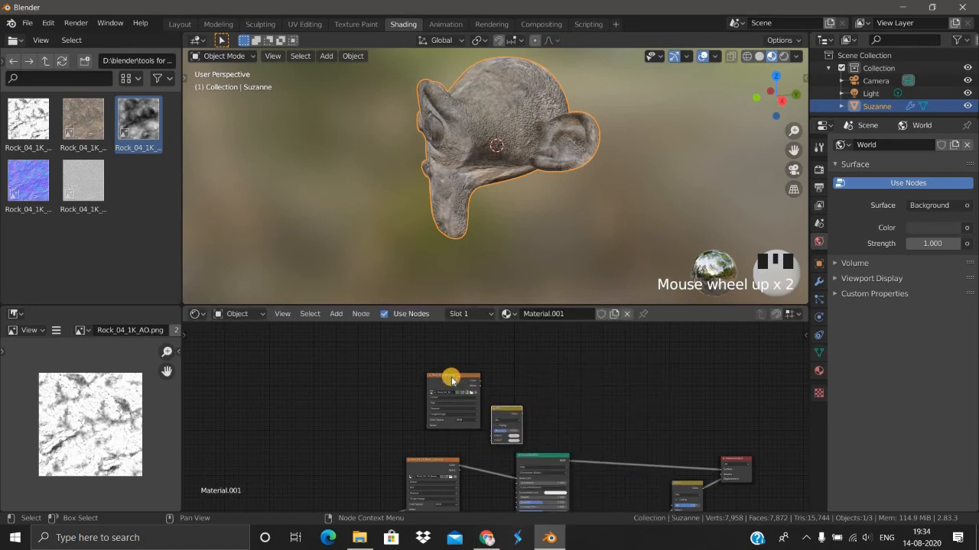
Link the AO texture to the MixRGB node's Color1, the base color texture to Color2, and the mix output to the Principled BSDF's Base Color.
drag(450, 378, 492, 438)
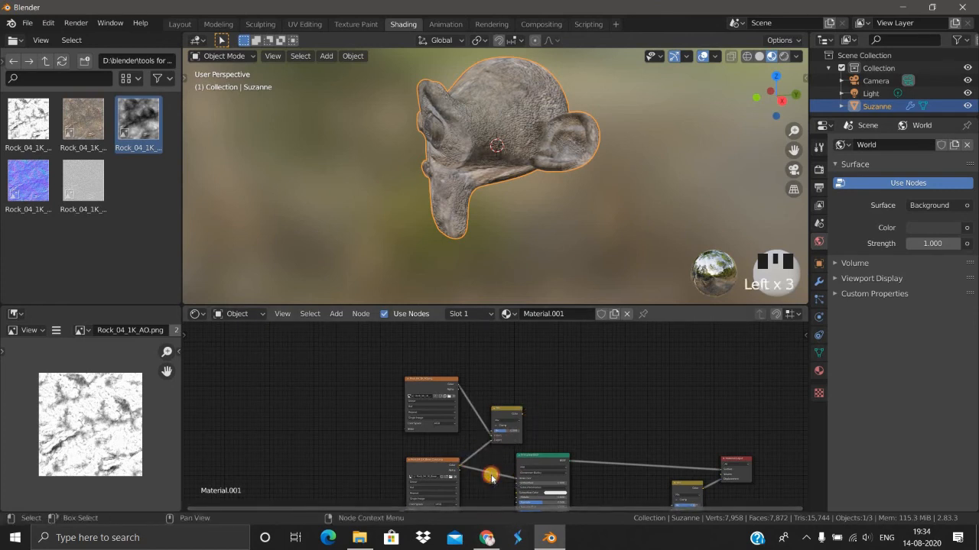
drag(515, 479, 516, 443)
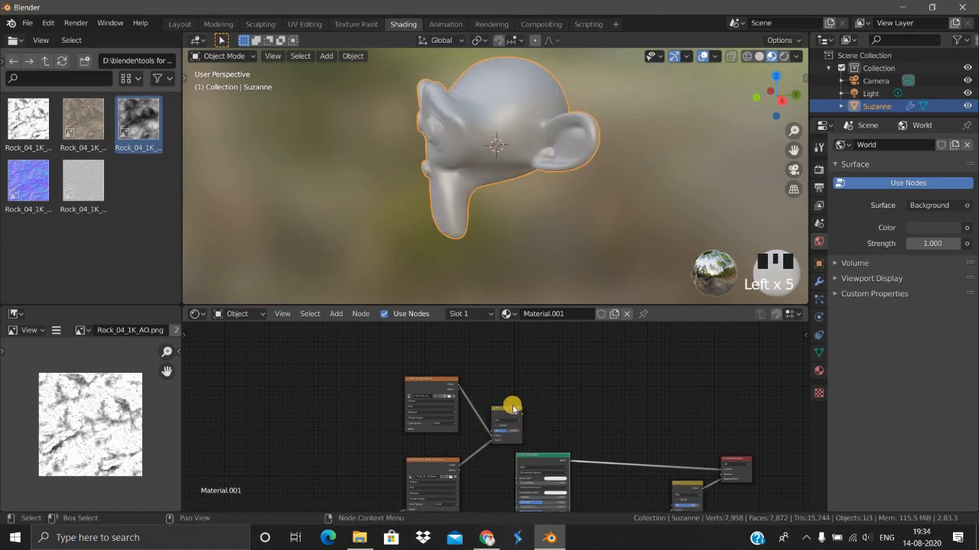
click(501, 415)
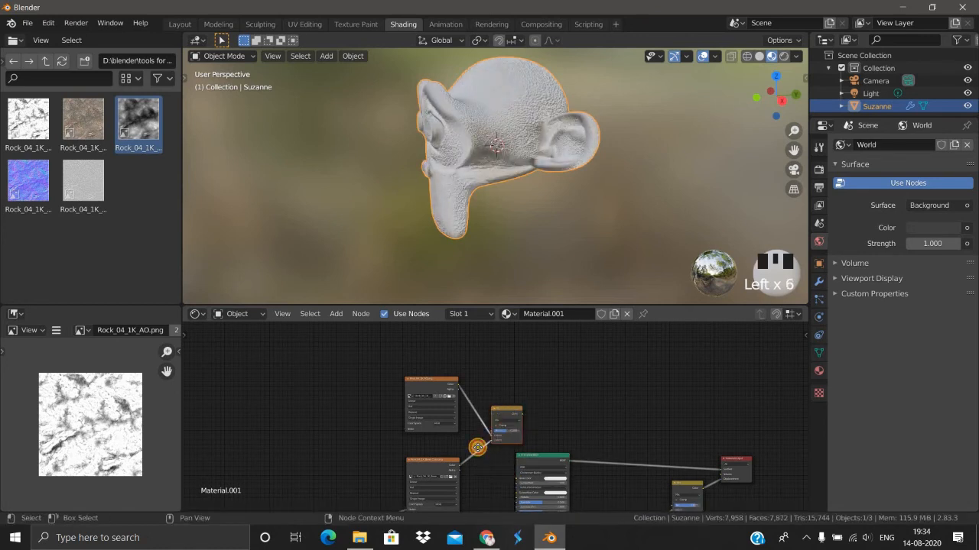
drag(477, 447, 513, 482)
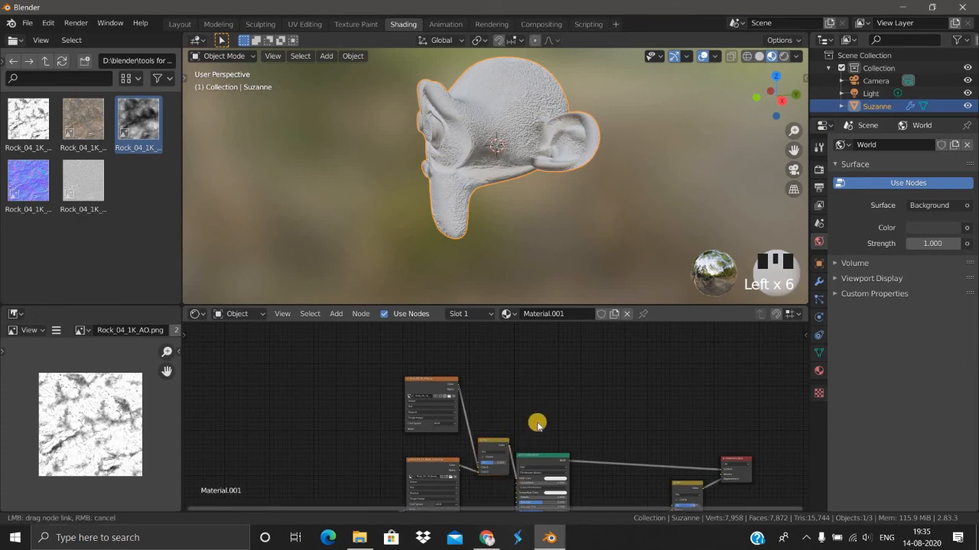
drag(537, 424, 537, 425)
Inspect the mixed textures on the monkey head and set the MixRGB node's blending mode to Multiply.
scroll(498, 219, down, 2)
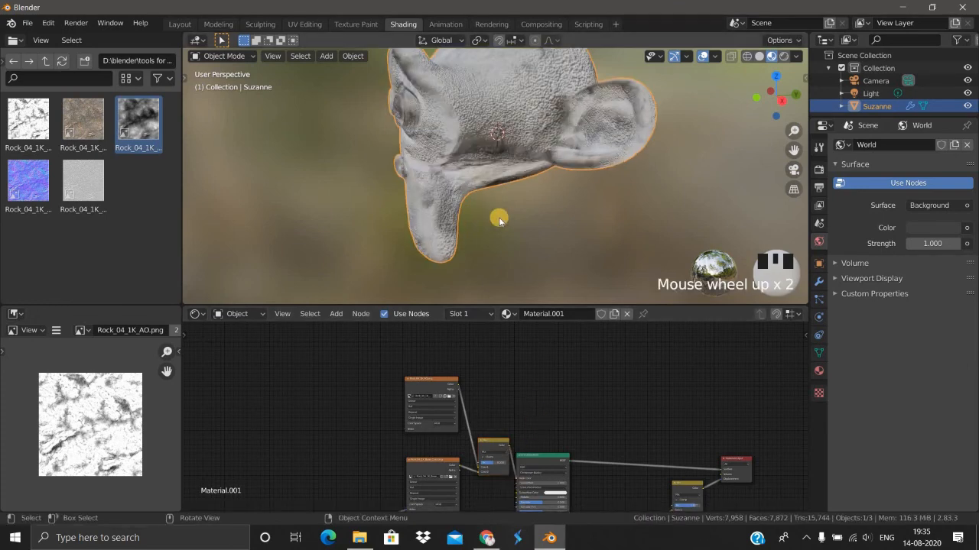
middle_drag(480, 237, 429, 153)
scroll(502, 236, up, 3)
scroll(502, 236, down, 3)
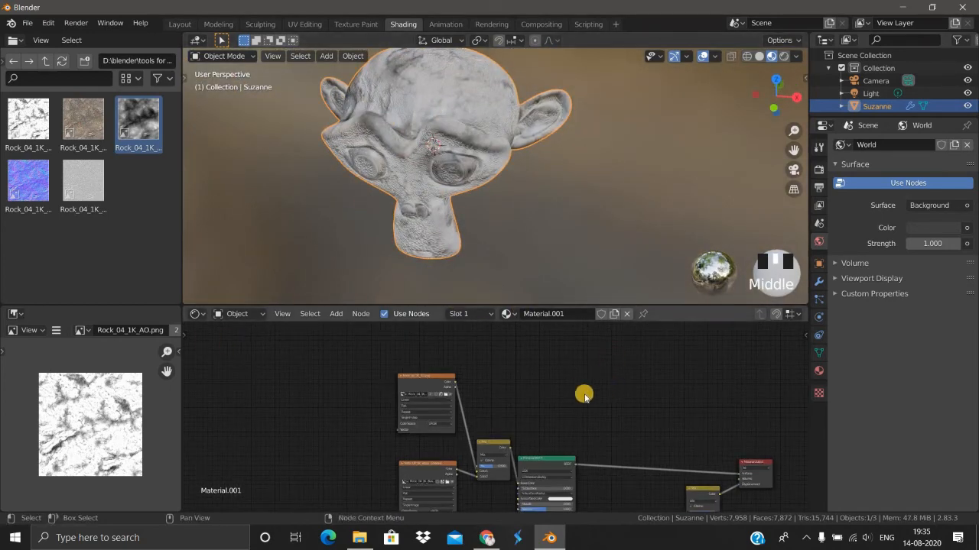
scroll(540, 404, up, 3)
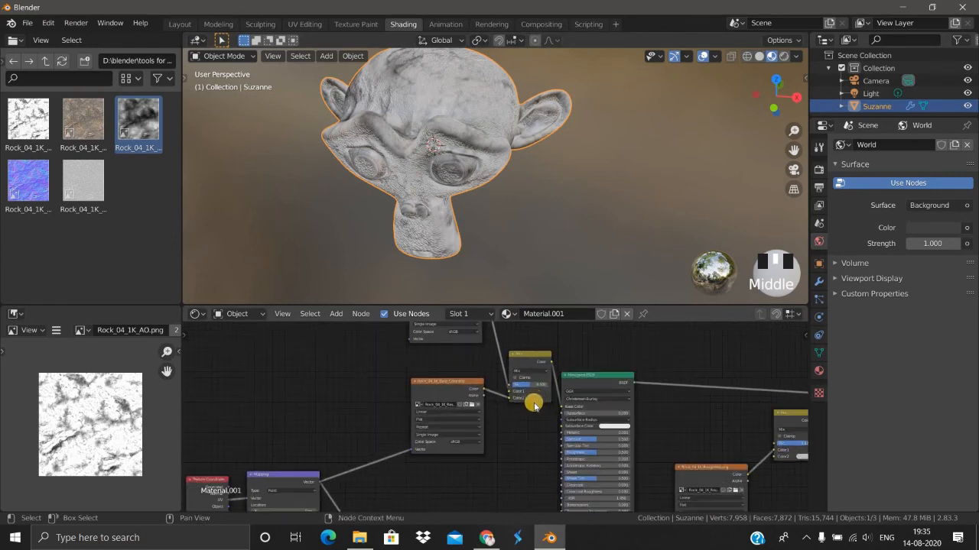
scroll(539, 379, up, 2)
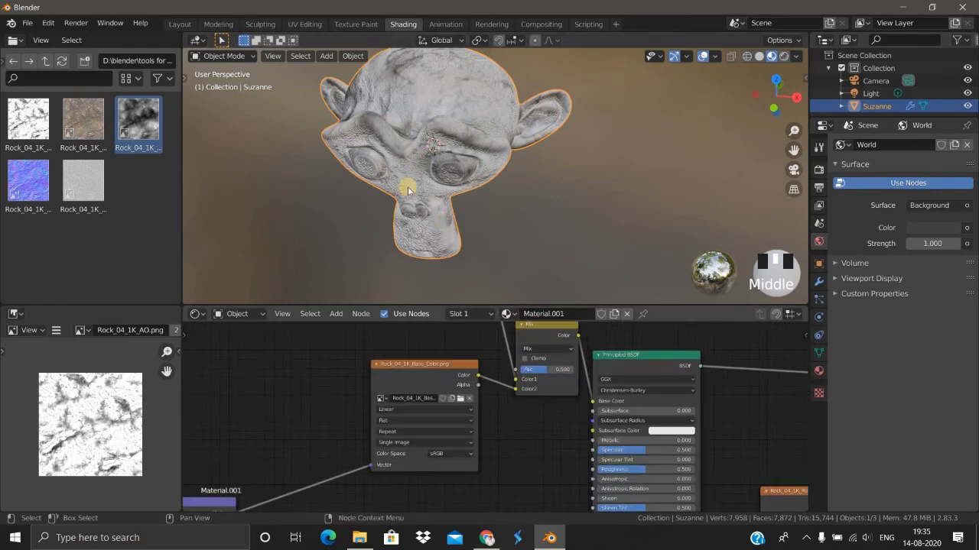
click(540, 350)
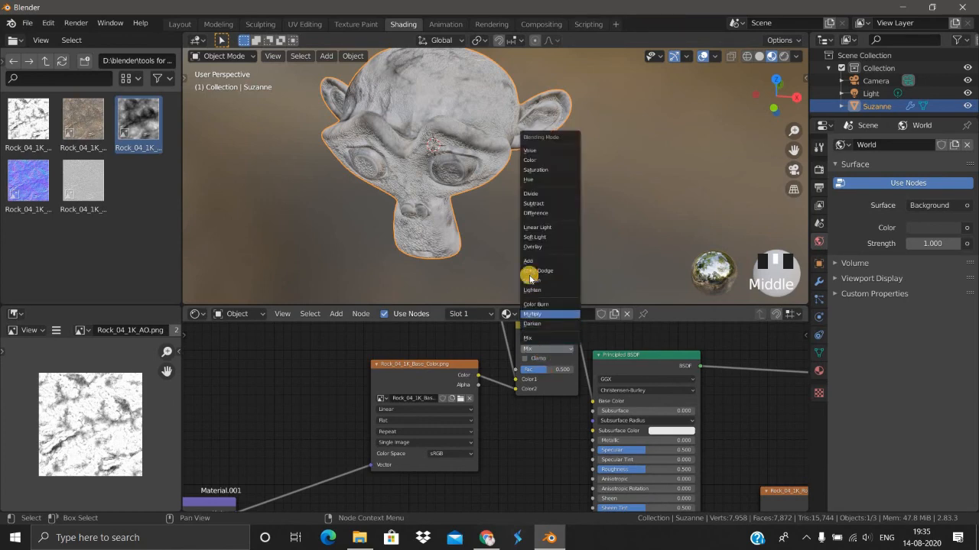
click(533, 313)
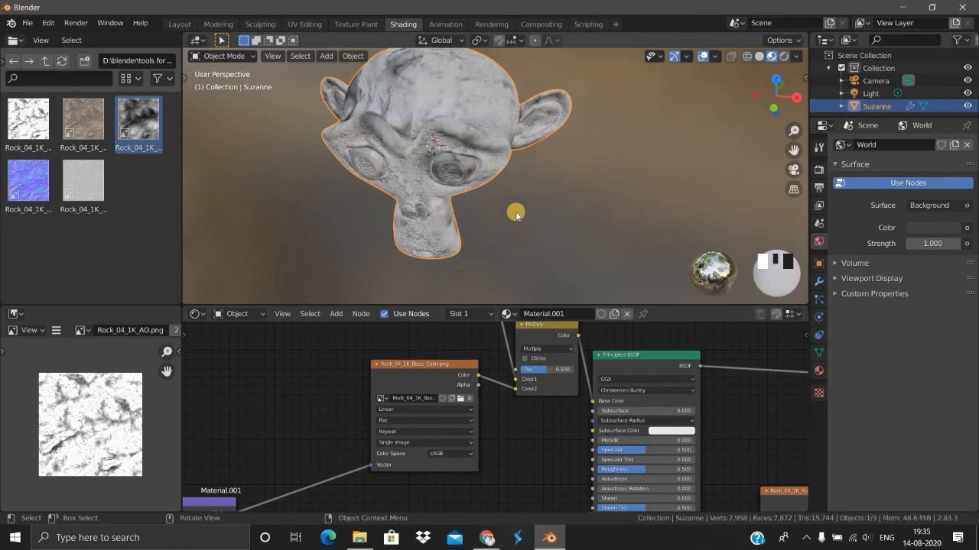
Move the base color texture's link from the Multiply node's Color2 input to Color1.
middle_drag(469, 189, 519, 380)
scroll(472, 183, up, 2)
scroll(474, 184, up, 1)
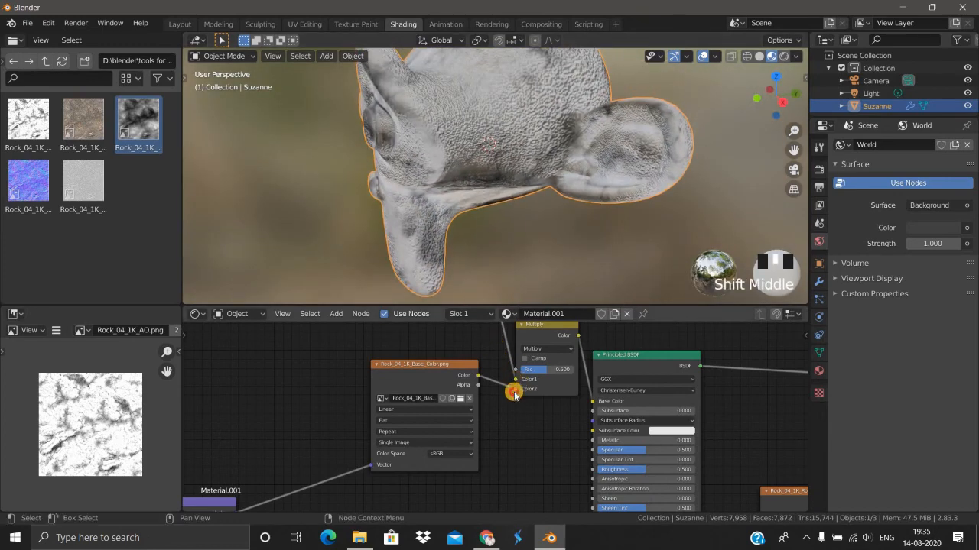
drag(514, 392, 525, 393)
drag(459, 131, 501, 212)
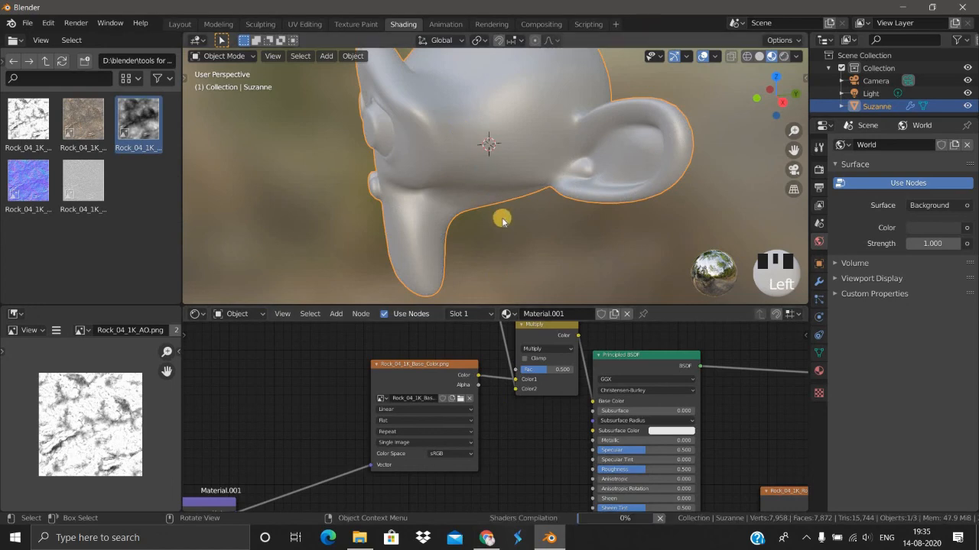
Compare high and low factors on the Multiply node and set its Fac to about 0.813.
middle_drag(490, 208, 425, 206)
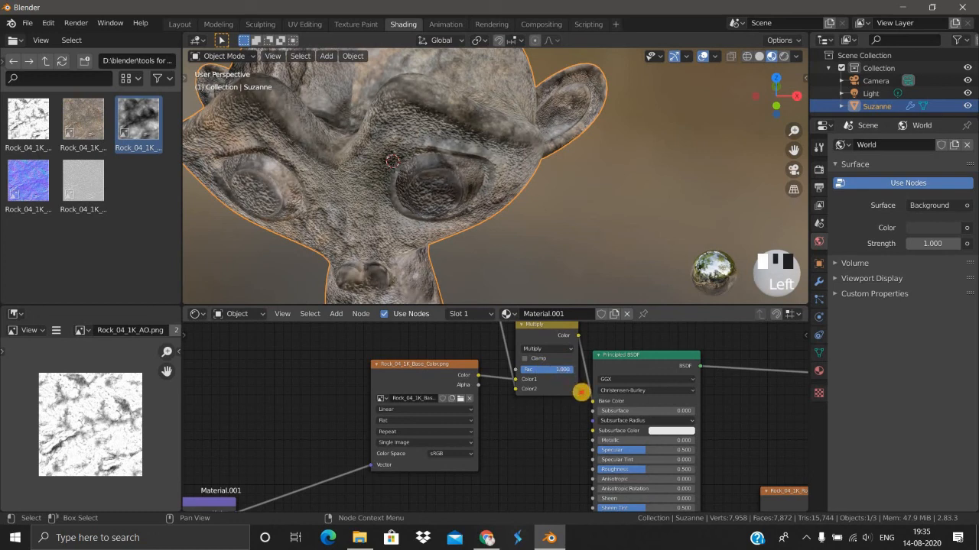
drag(544, 393, 493, 386)
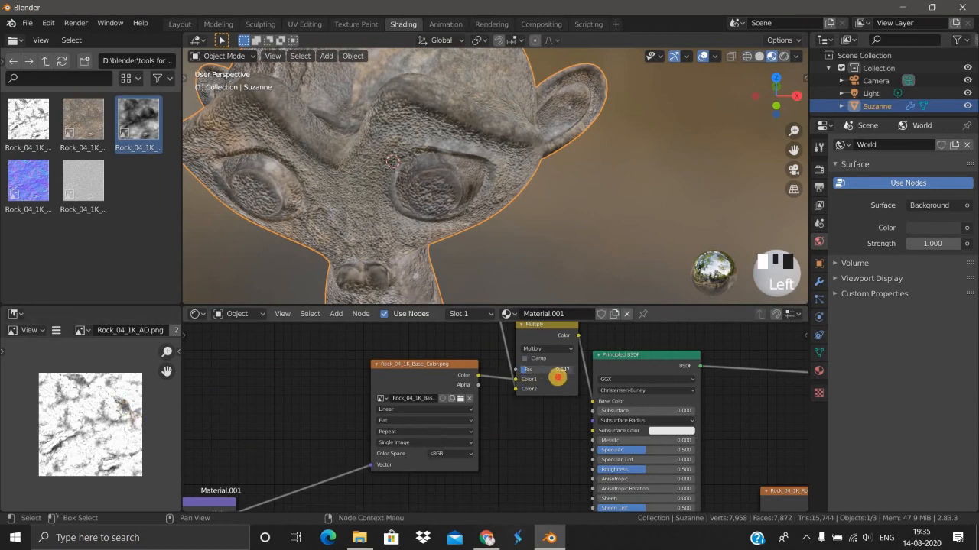
drag(558, 376, 565, 380)
scroll(596, 222, down, 2)
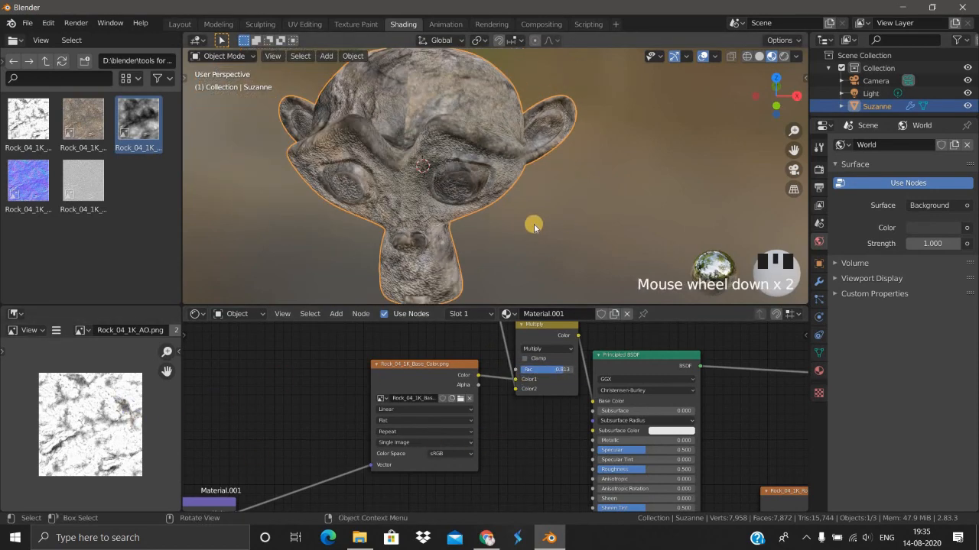
Switch the viewport to Rendered shading and view the whole monkey head from the side.
middle_drag(533, 224, 546, 197)
scroll(484, 216, down, 2)
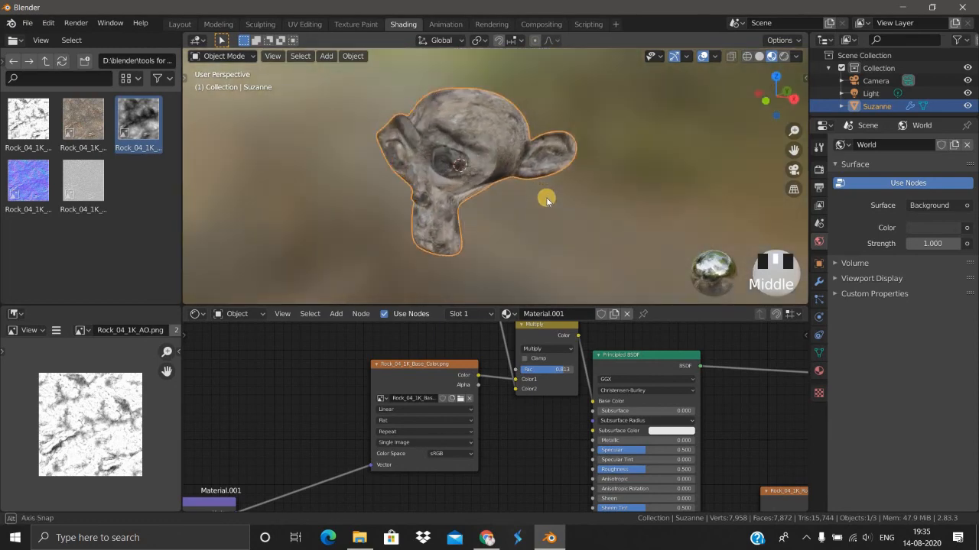
scroll(482, 197, down, 2)
middle_drag(481, 197, 793, 58)
scroll(490, 222, up, 3)
scroll(551, 191, down, 2)
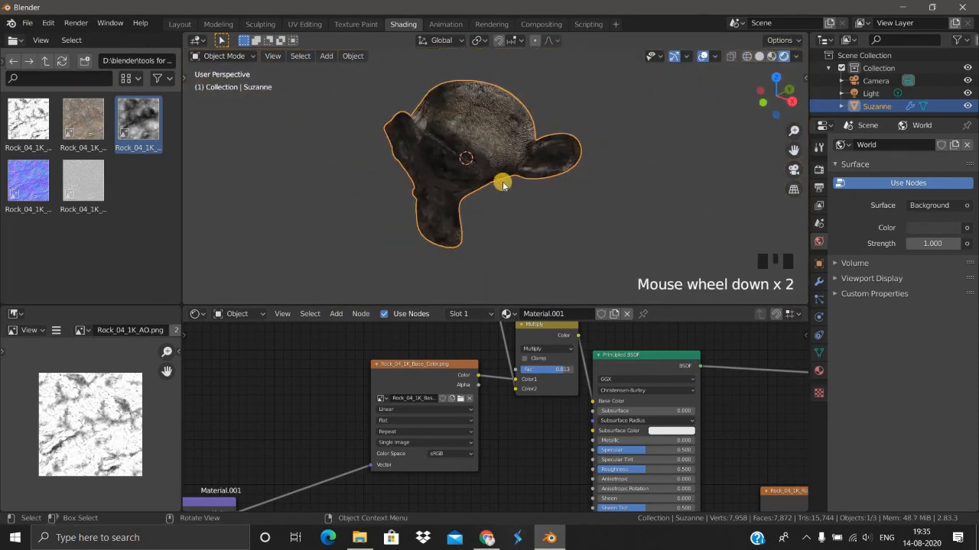
Add a sun light to the scene and move it straight up along the Z axis above the monkey head.
mouse_move(551, 190)
middle_down()
mouse_move(502, 182)
mouse_move(478, 204)
mouse_move(551, 188)
middle_up()
scroll(544, 191, down, 2)
scroll(413, 197, up, 5)
scroll(465, 186, down, 2)
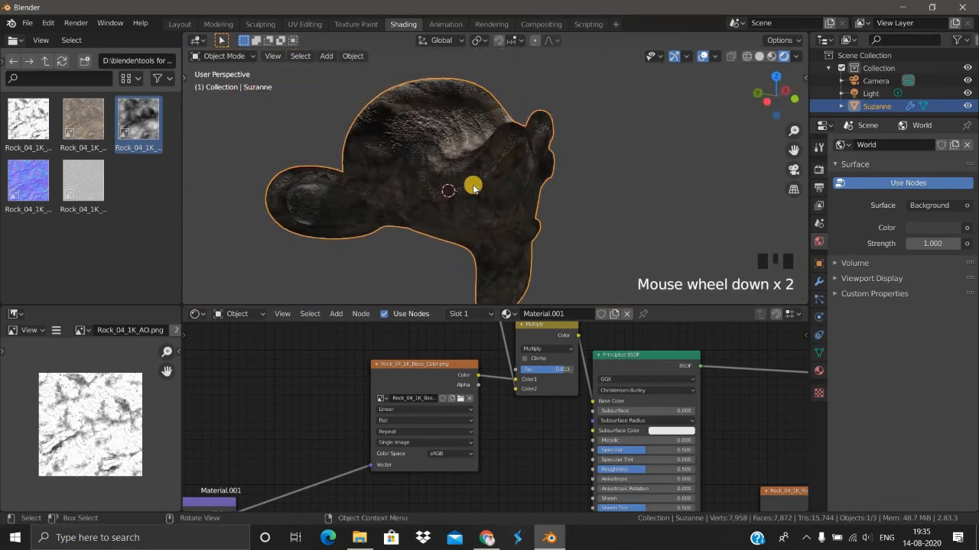
mouse_move(466, 186)
middle_down()
mouse_move(415, 175)
mouse_move(460, 189)
middle_up()
scroll(471, 197, down, 2)
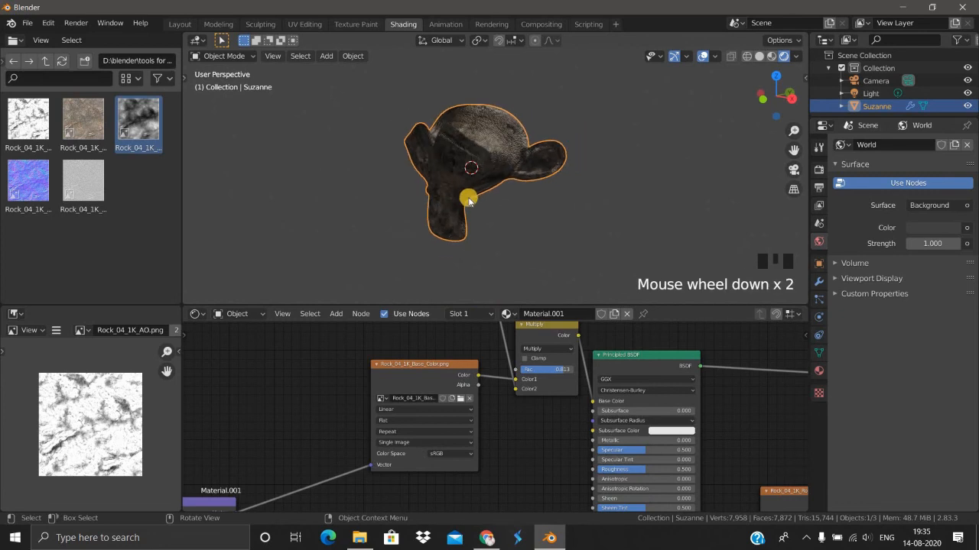
key(shift+a)
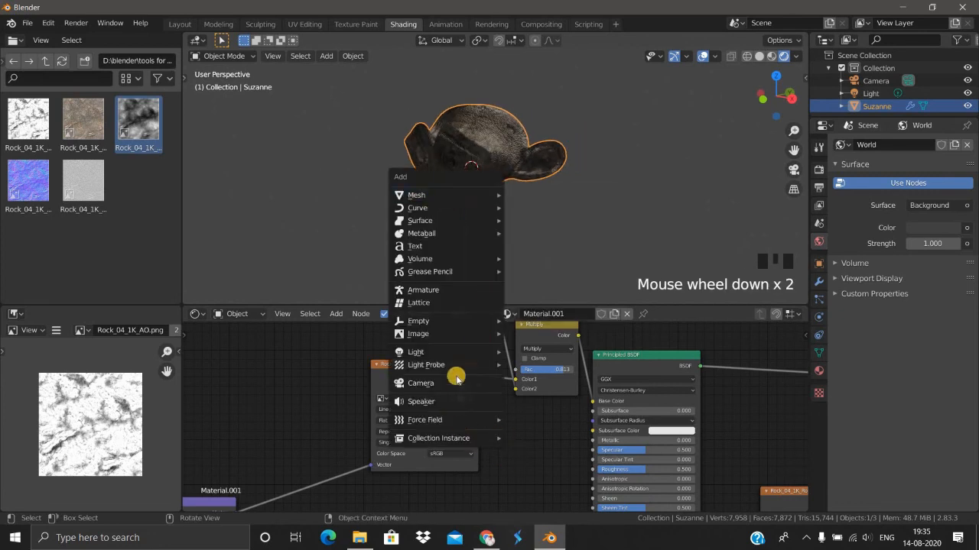
click(533, 365)
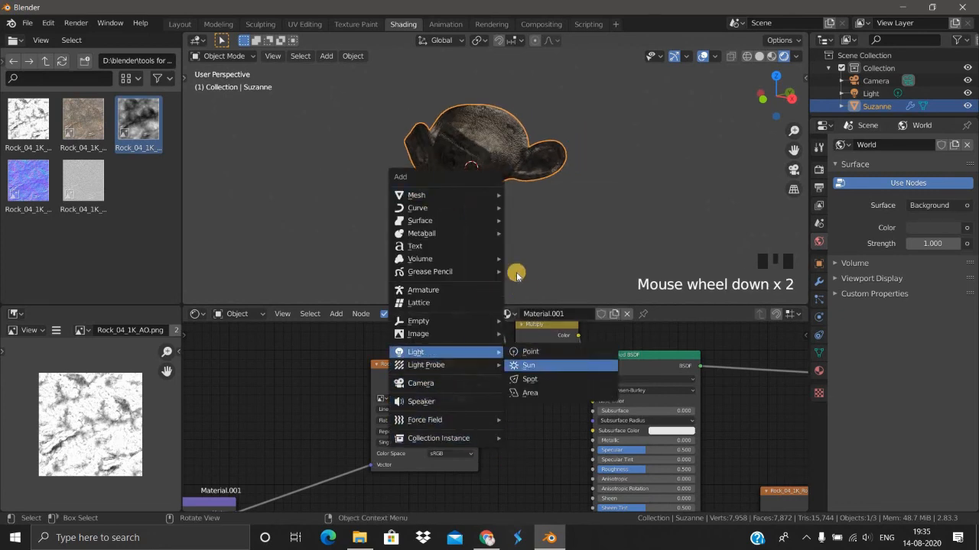
key(g)
key(z)
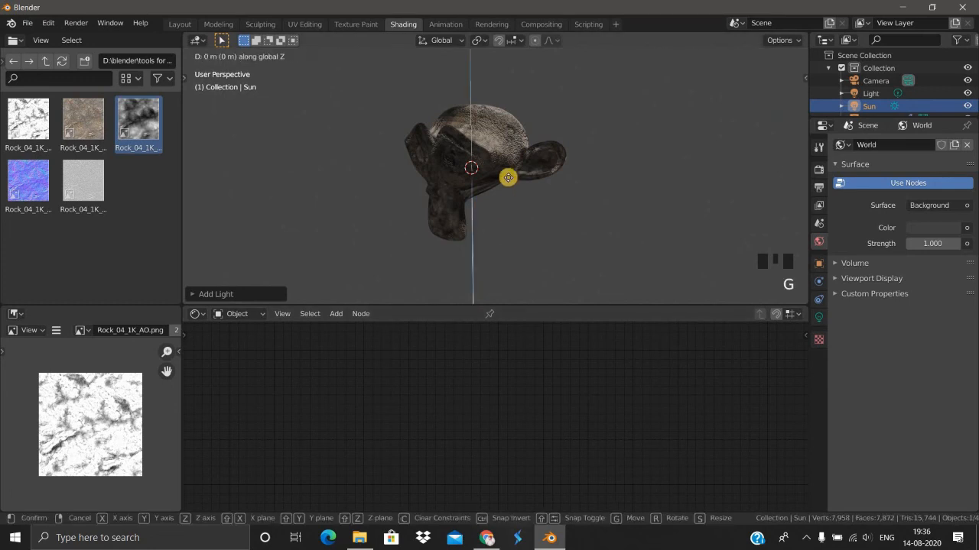
click(516, 152)
Move the sun light out in front of the monkey's face, aim it at the head and check the lit side.
middle_drag(516, 153, 501, 76)
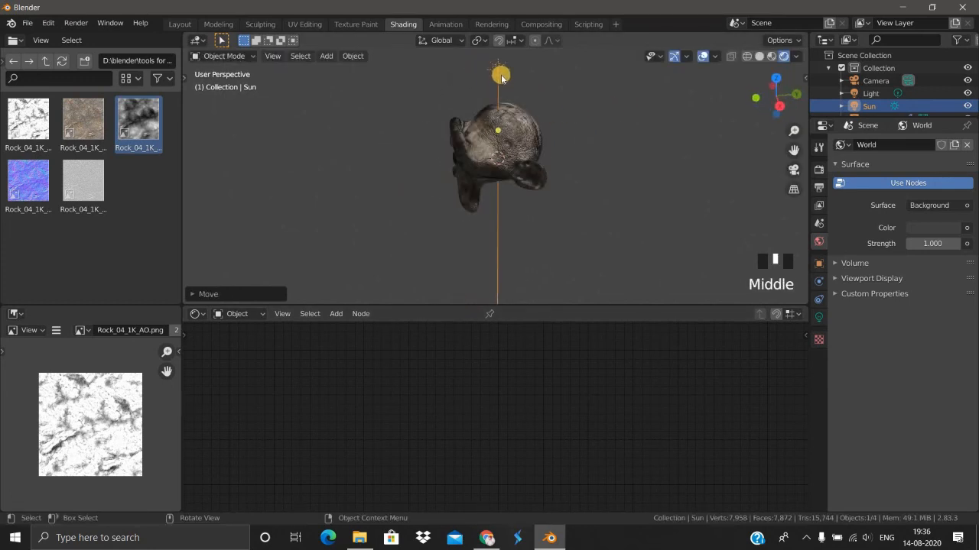
key(g)
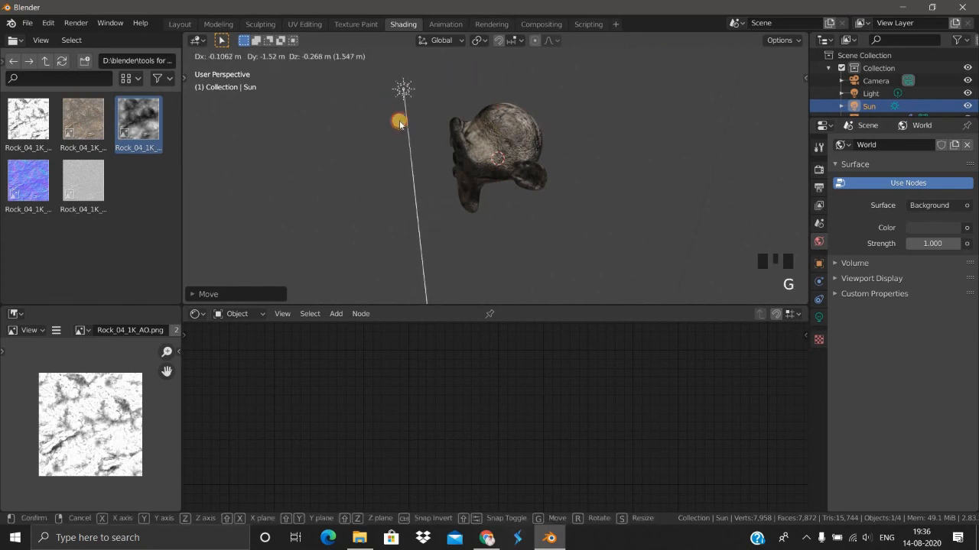
click(397, 122)
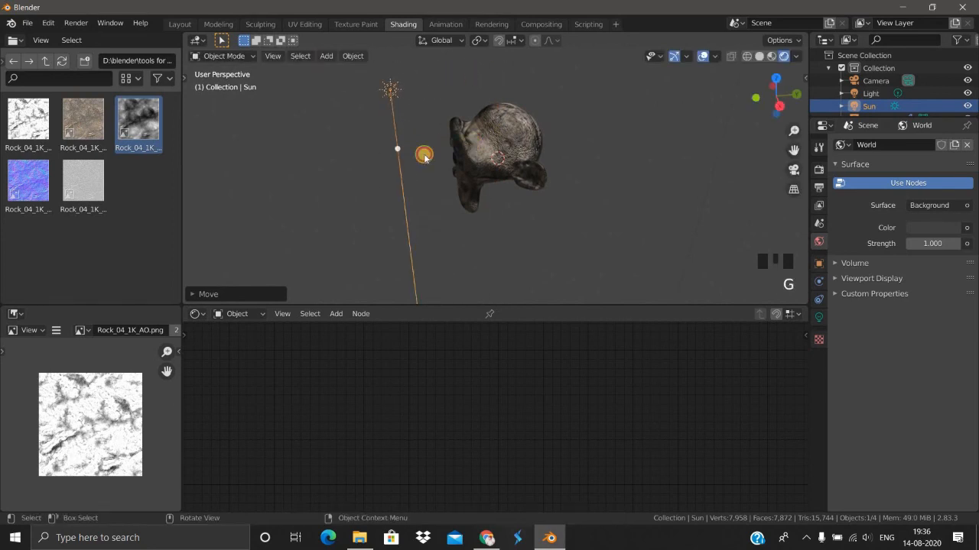
click(425, 157)
middle_drag(428, 159, 504, 182)
scroll(499, 174, up, 3)
scroll(504, 181, up, 2)
scroll(466, 212, down, 2)
middle_drag(466, 212, 426, 188)
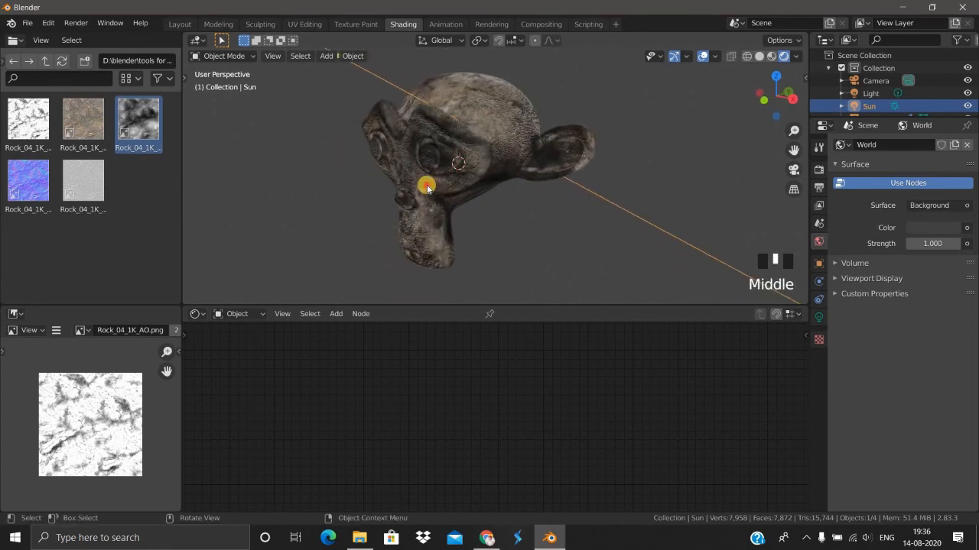
Select the monkey head and look over its rock material's node tree, from the texture and mapping nodes to the material output.
click(498, 196)
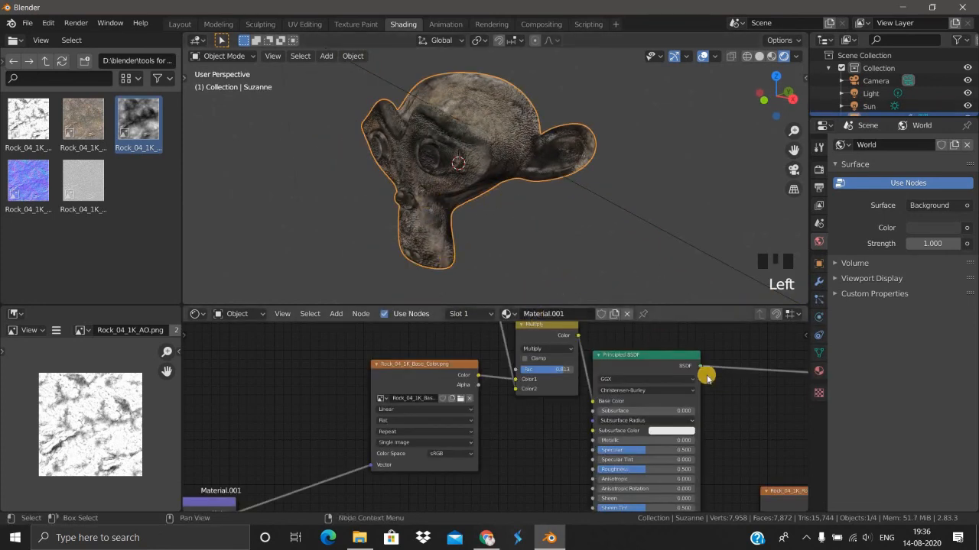
scroll(711, 399, down, 5)
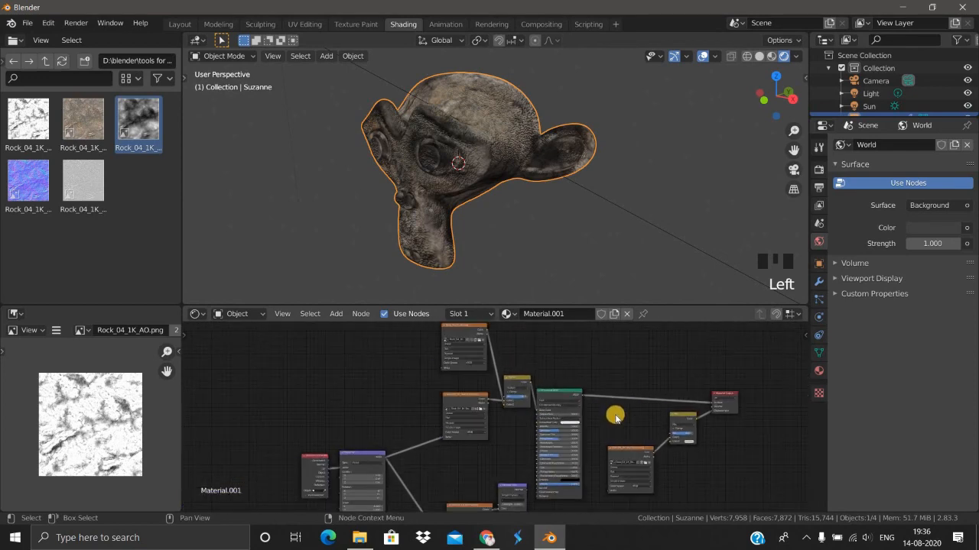
scroll(597, 399, down, 1)
shift+middle_drag(641, 489, 550, 400)
scroll(645, 457, down, 1)
scroll(472, 467, up, 5)
middle_drag(474, 487, 474, 507)
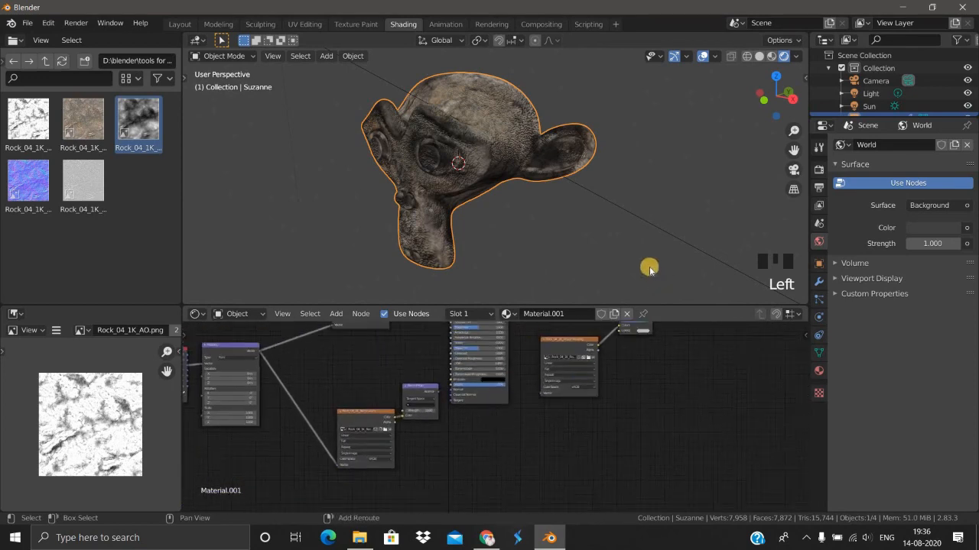
middle_drag(552, 329, 625, 364)
middle_drag(631, 325, 627, 384)
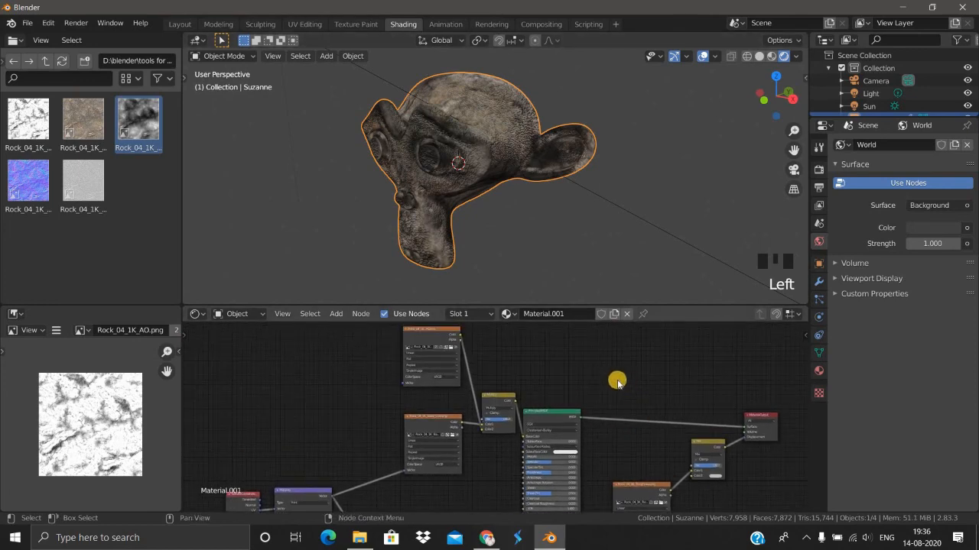